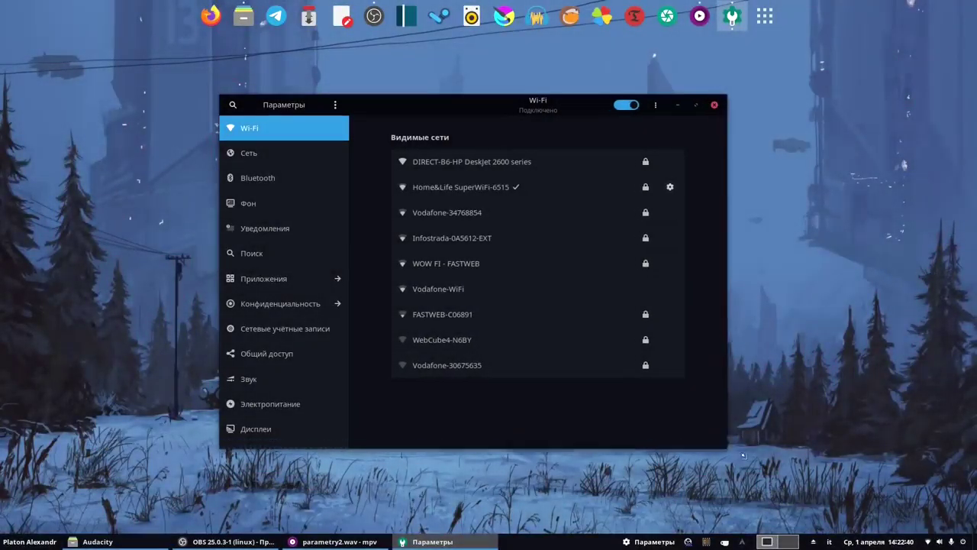
Enlarge the settings window and open the network settings (Сеть), comparing them with the Wi-Fi settings.
{"action": "left_click_drag", "start_coordinate": [718, 441], "coordinate": [811, 489]}
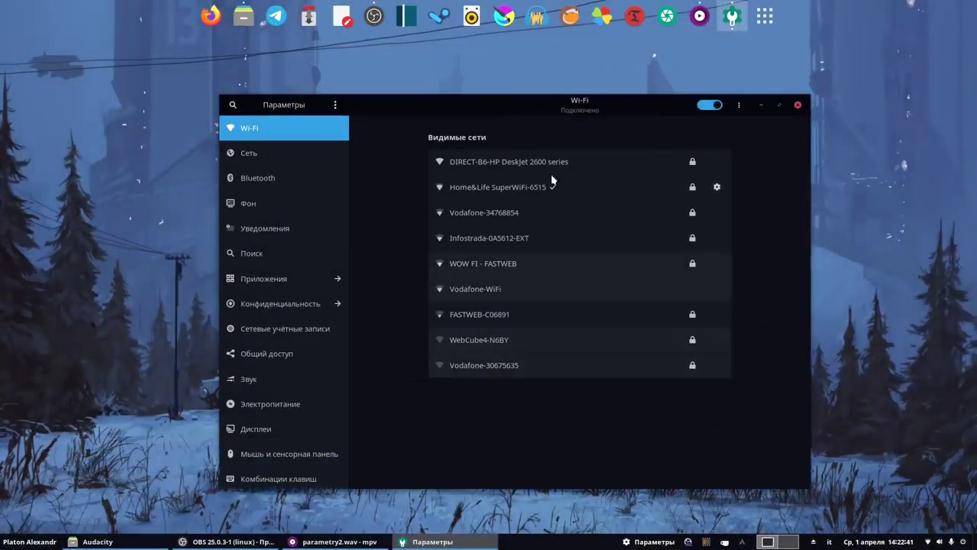
{"action": "left_click_drag", "start_coordinate": [496, 99], "coordinate": [487, 104]}
{"action": "left_click", "coordinate": [295, 155]}
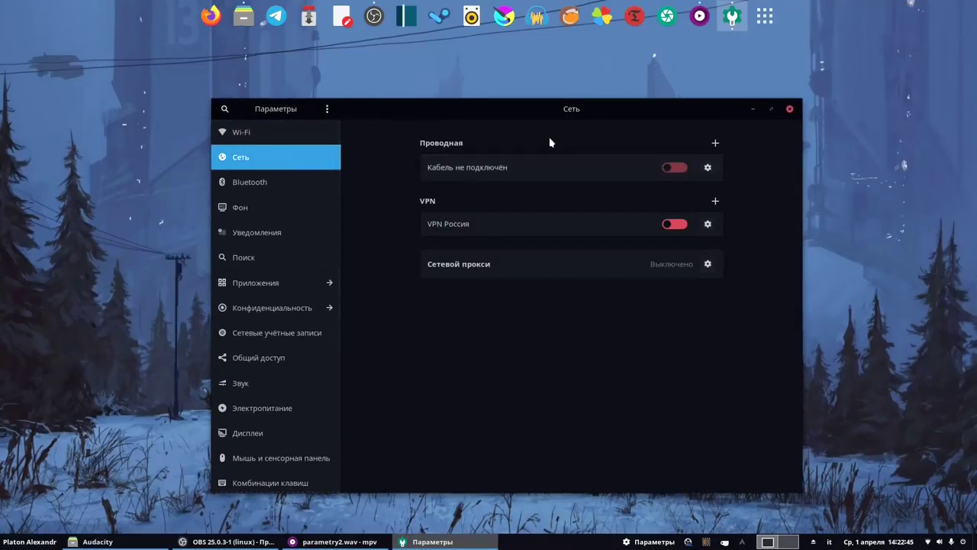
{"action": "left_click", "coordinate": [315, 134]}
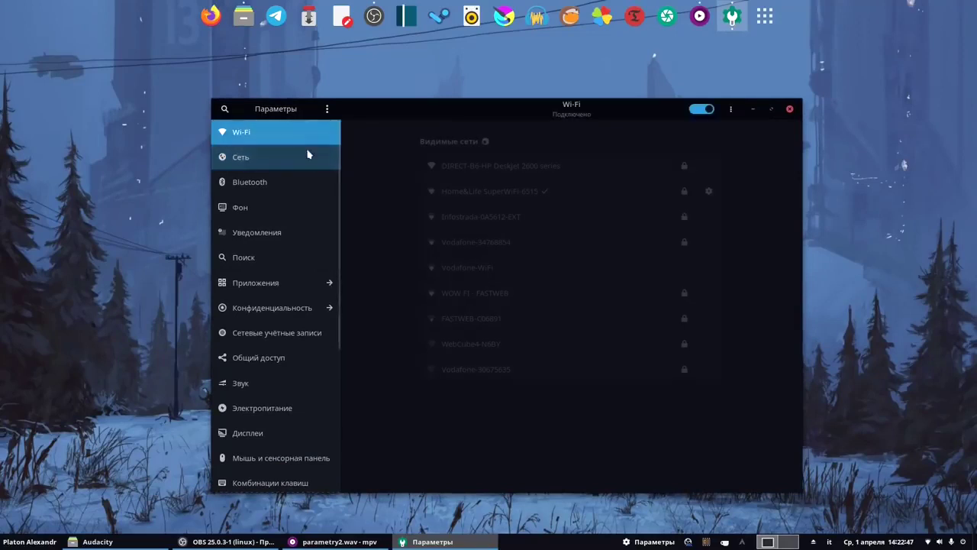
{"action": "left_click", "coordinate": [300, 155]}
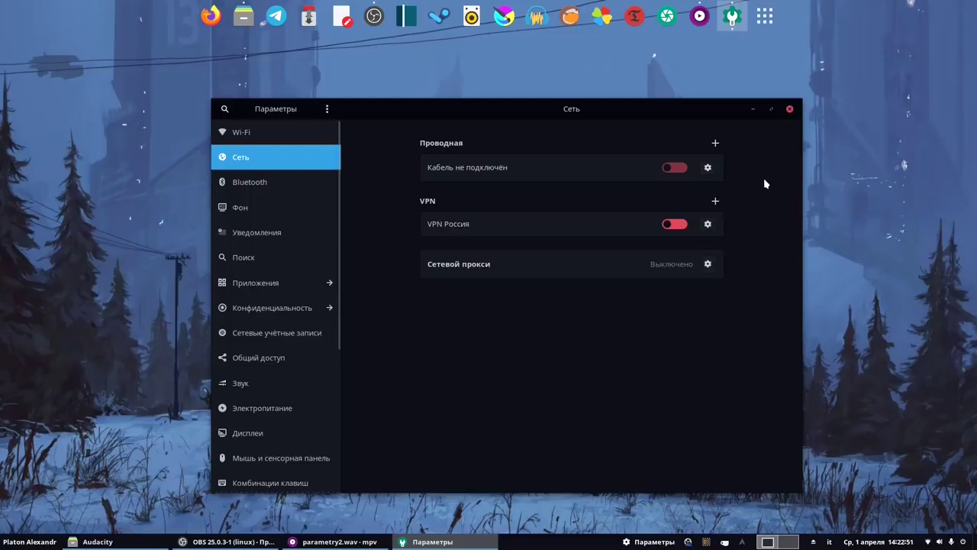
Start adding a VPN by importing openvpn.ovpn from the Россия_openvpn folder inside Загрузки.
{"action": "left_click", "coordinate": [716, 201]}
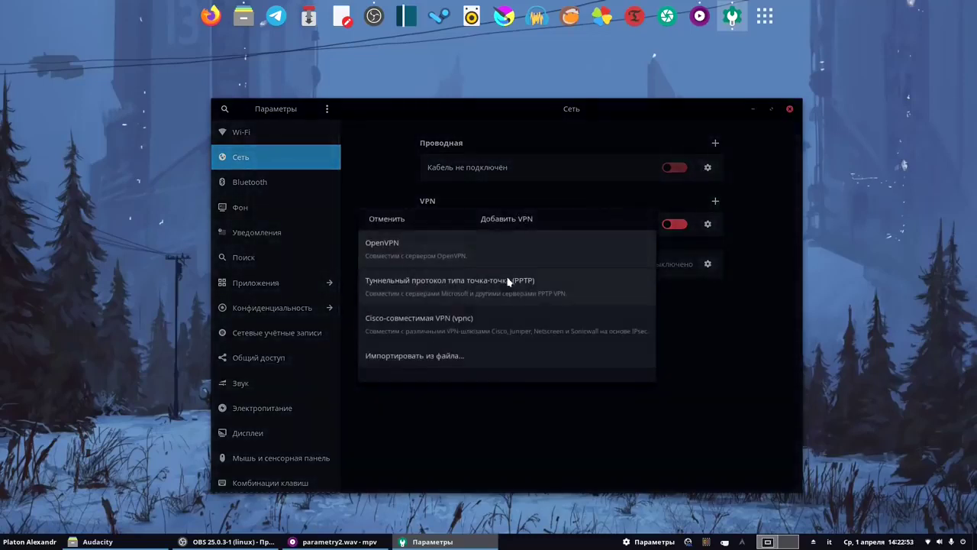
{"action": "left_click", "coordinate": [453, 363]}
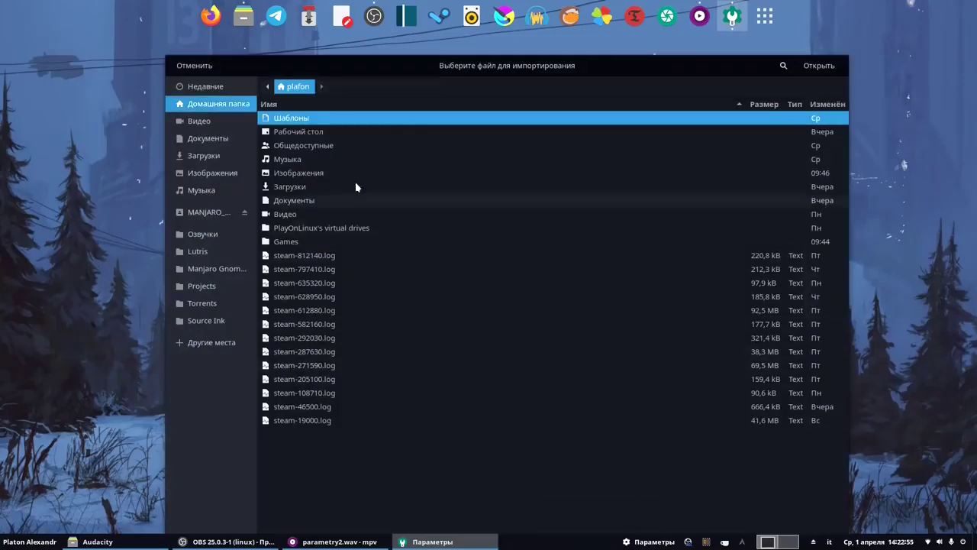
{"action": "left_click", "coordinate": [290, 187]}
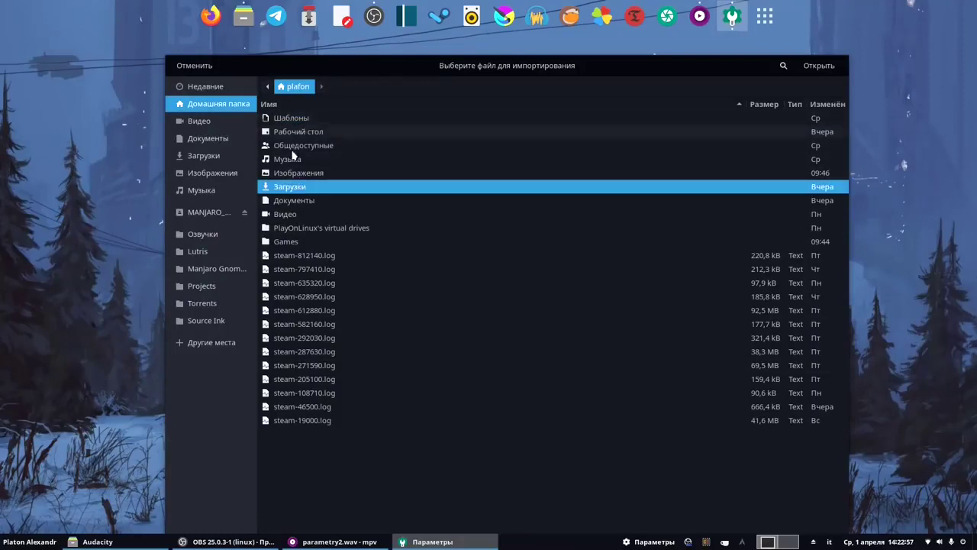
{"action": "double_click", "coordinate": [292, 189]}
{"action": "double_click", "coordinate": [298, 119]}
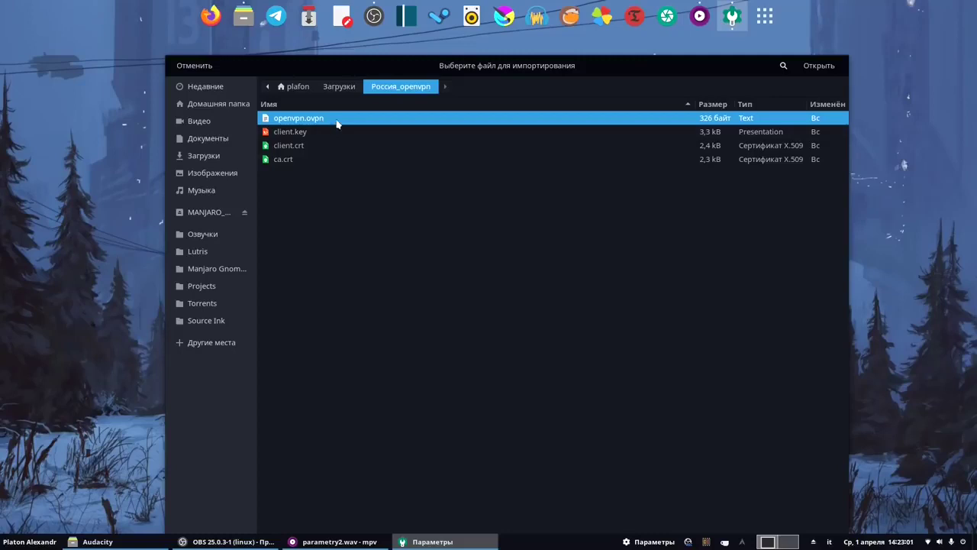
{"action": "left_click", "coordinate": [820, 67]}
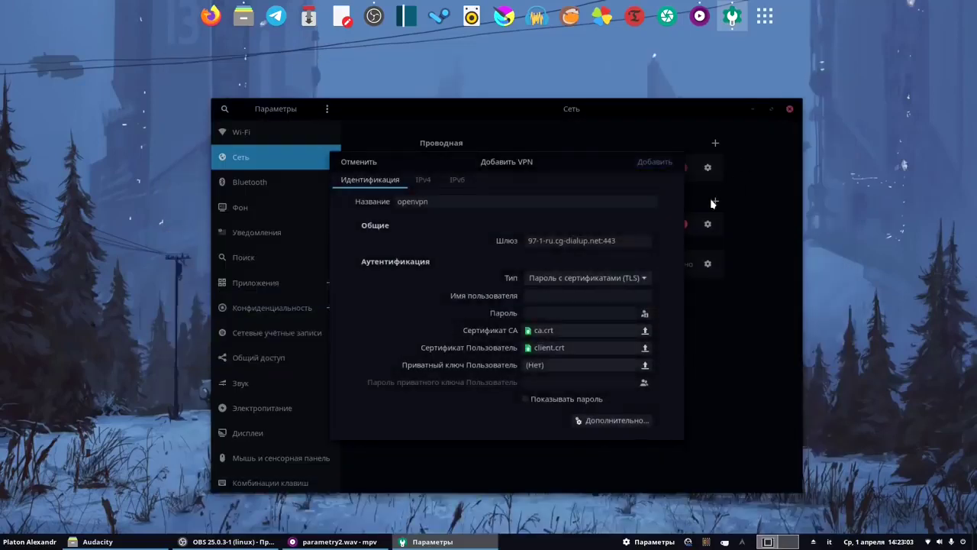
Try to replace the imported VPN's name, and cancel adding the connection.
{"action": "left_click_drag", "start_coordinate": [474, 205], "coordinate": [394, 203]}
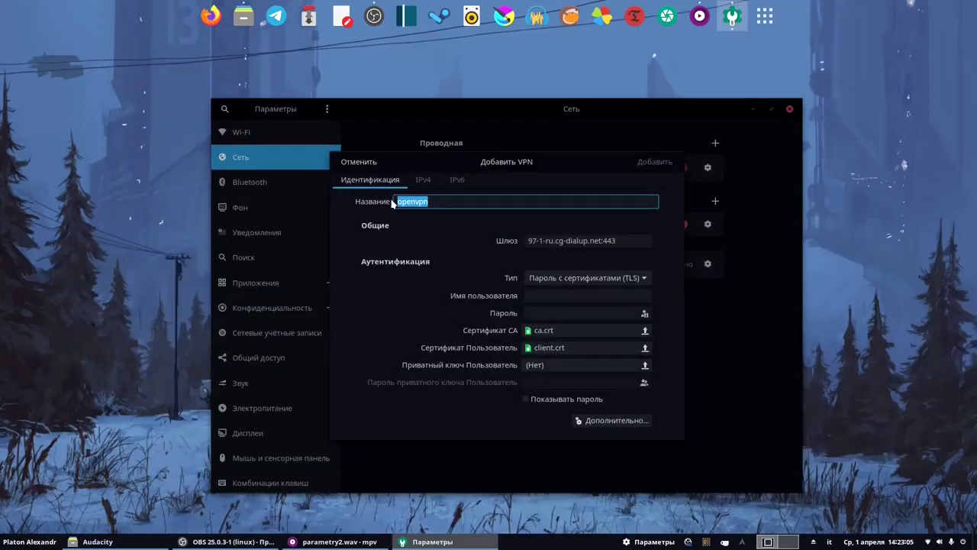
{"action": "type", "text": "Hj"}
{"action": "left_click", "coordinate": [373, 163]}
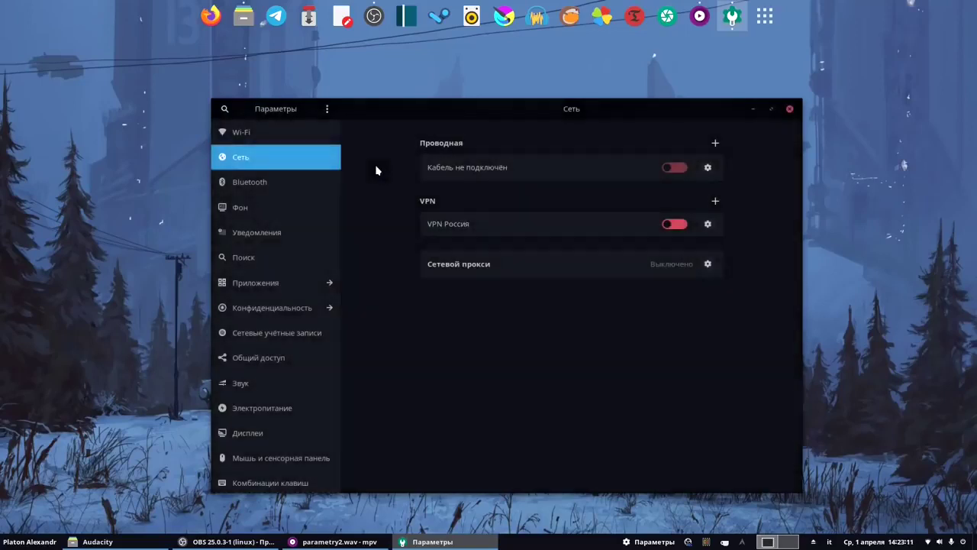
Open the connected Wi-Fi network's details, enable the metered connection option, and discard the change.
{"action": "left_click", "coordinate": [296, 137]}
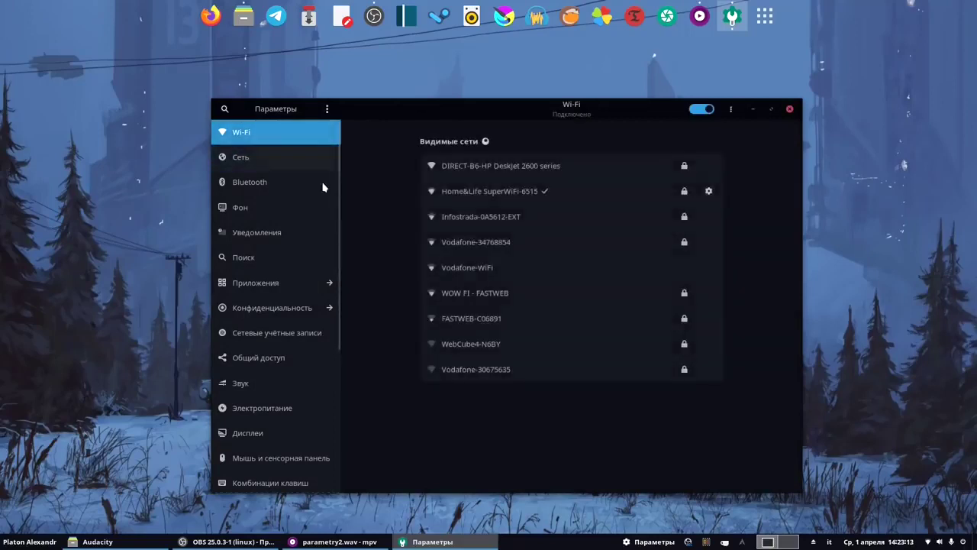
{"action": "left_click", "coordinate": [708, 192]}
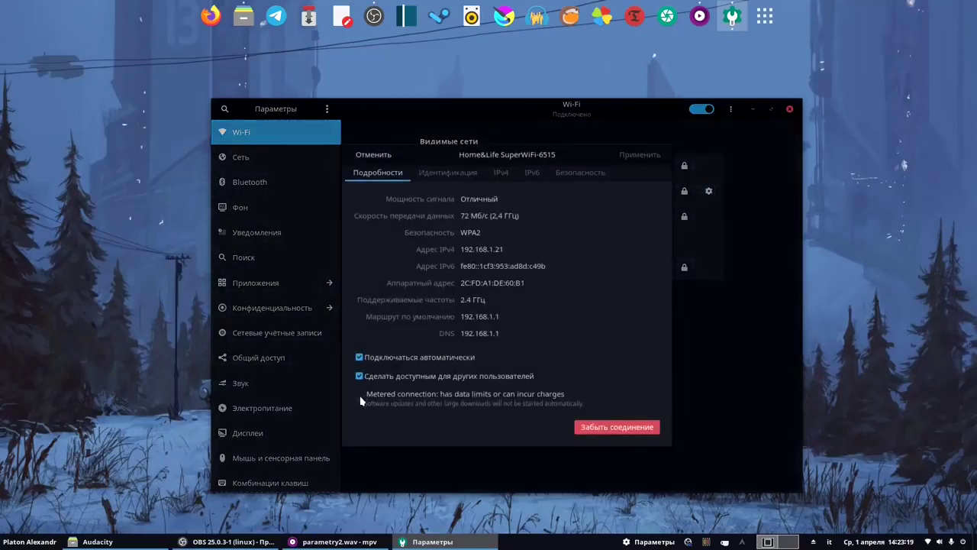
{"action": "left_click", "coordinate": [360, 399]}
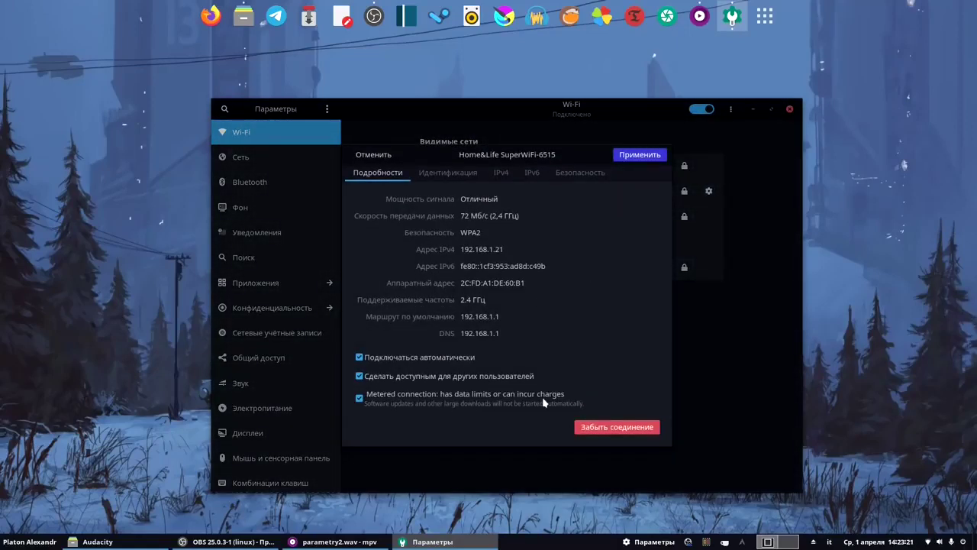
{"action": "left_click", "coordinate": [385, 160]}
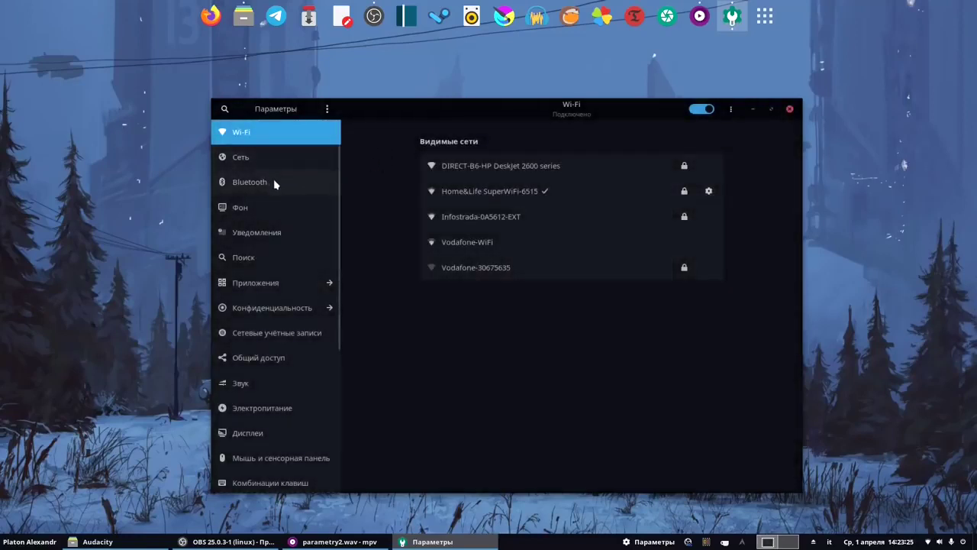
Open the Bluetooth settings to review the device list, and glance at the system menu.
{"action": "left_click", "coordinate": [309, 188]}
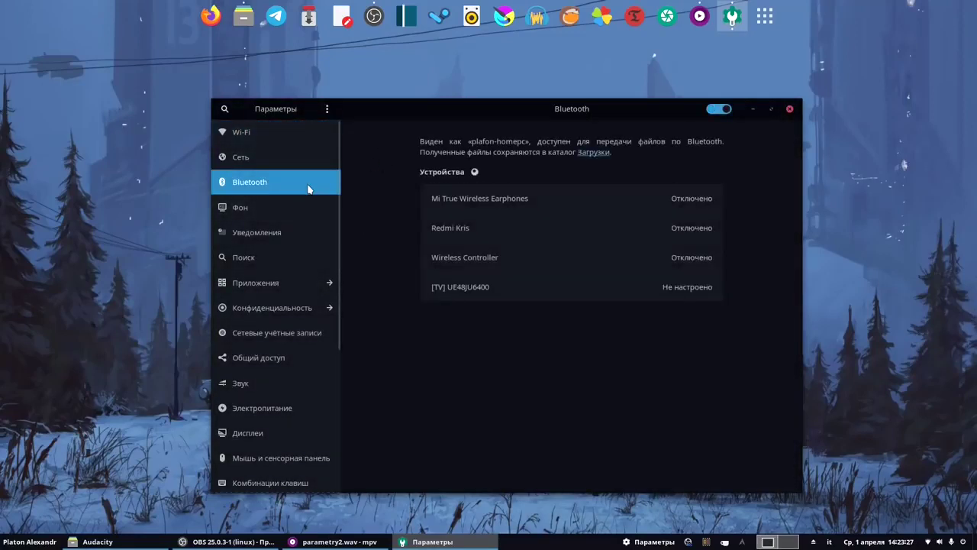
{"action": "left_click", "coordinate": [949, 538]}
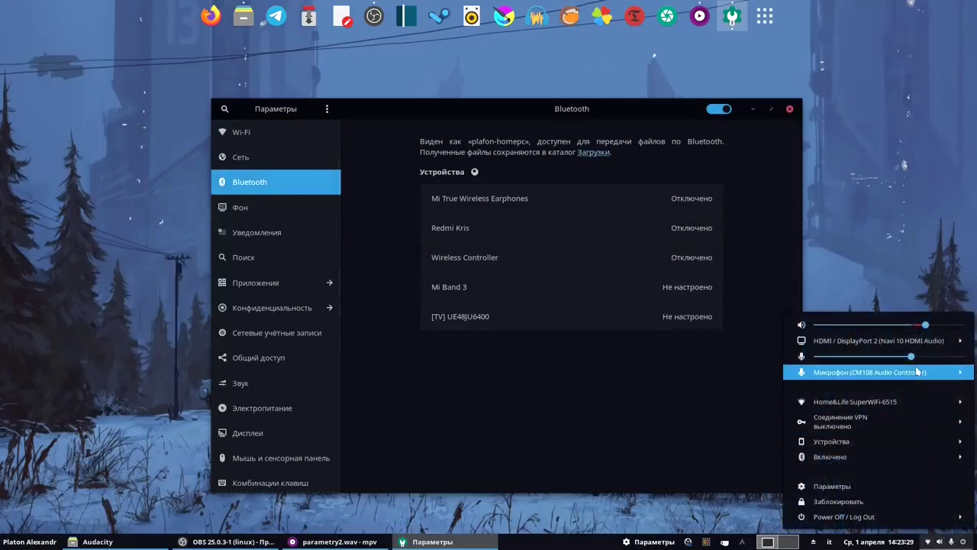
{"action": "left_click", "coordinate": [589, 374]}
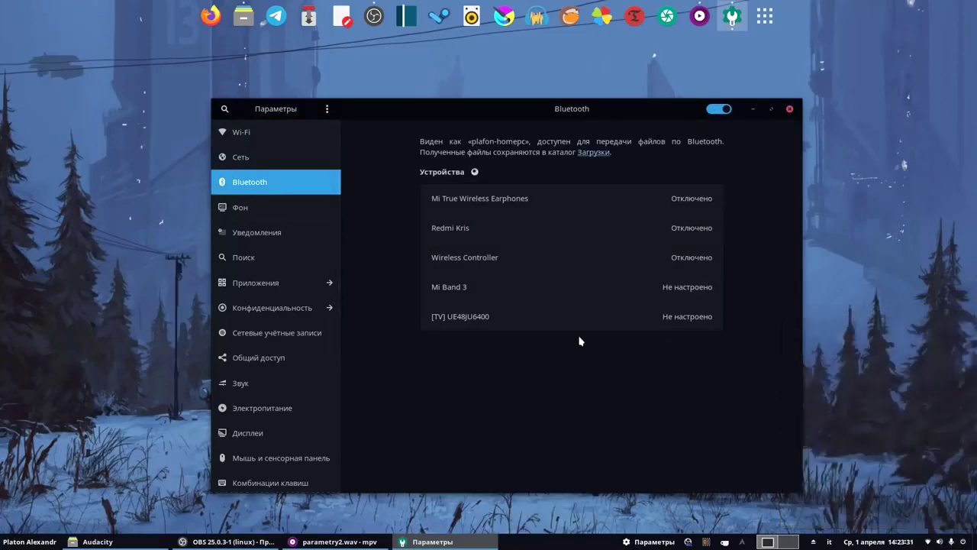
{"action": "left_click_drag", "start_coordinate": [555, 117], "coordinate": [542, 116]}
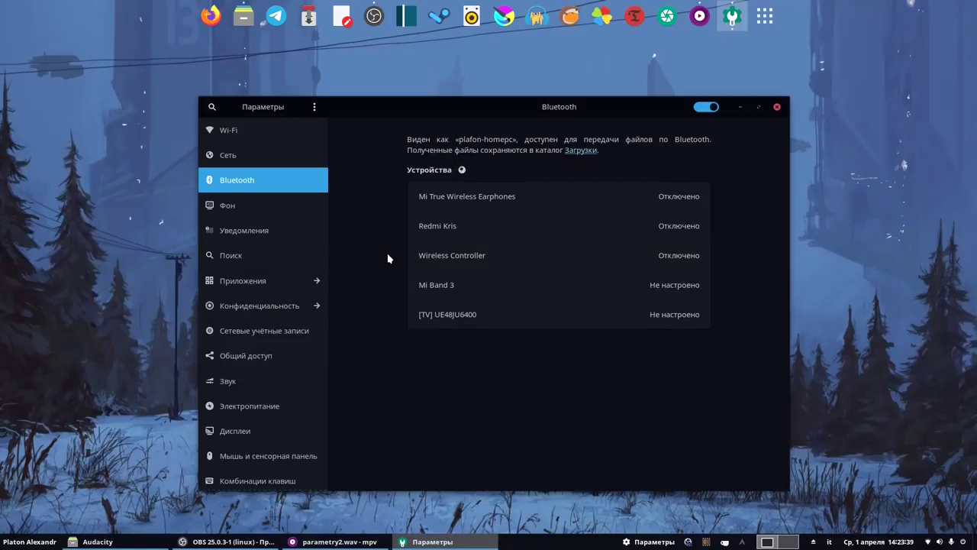
Open the notification settings (Уведомления) and turn on Do Not Disturb from the calendar popup.
{"action": "left_click", "coordinate": [298, 229]}
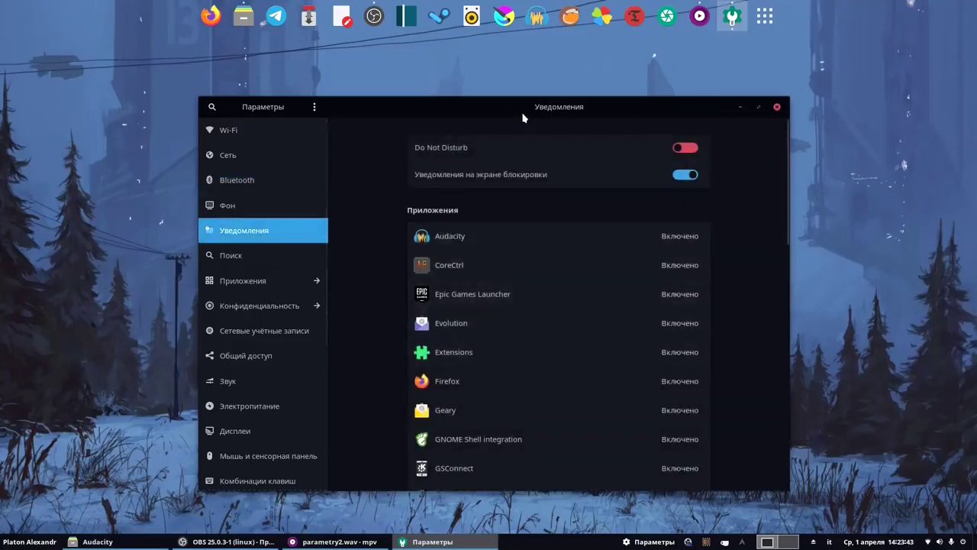
{"action": "left_click", "coordinate": [687, 149]}
{"action": "left_click", "coordinate": [687, 148]}
{"action": "left_click", "coordinate": [813, 541]}
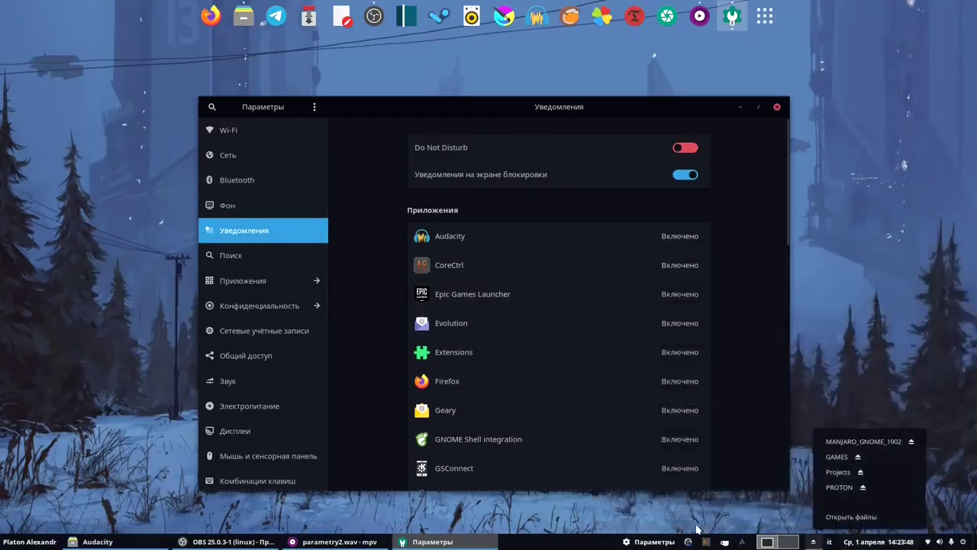
{"action": "left_click", "coordinate": [870, 541]}
{"action": "left_click", "coordinate": [678, 513]}
{"action": "left_click", "coordinate": [677, 513]}
{"action": "left_click", "coordinate": [679, 513]}
{"action": "left_click", "coordinate": [679, 513]}
{"action": "left_click", "coordinate": [679, 513]}
{"action": "left_click", "coordinate": [679, 513]}
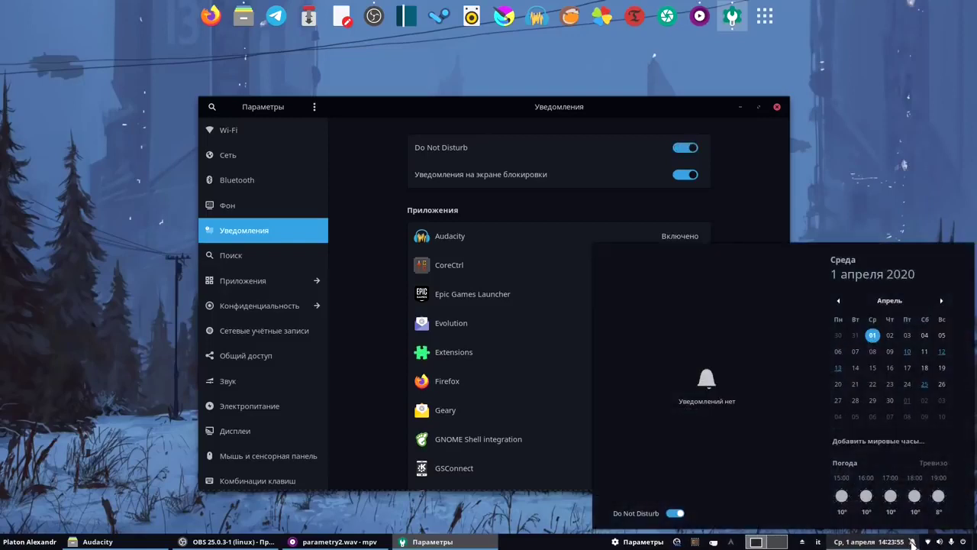
{"action": "left_click", "coordinate": [915, 540]}
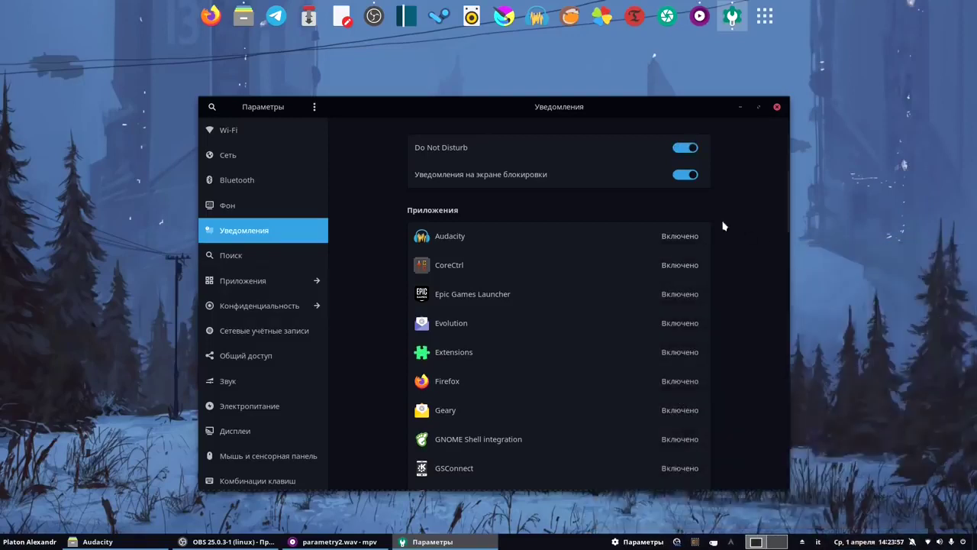
Open the search settings (Поиск) and move Документы directly below Контакты in the search results order.
{"action": "left_click", "coordinate": [250, 253]}
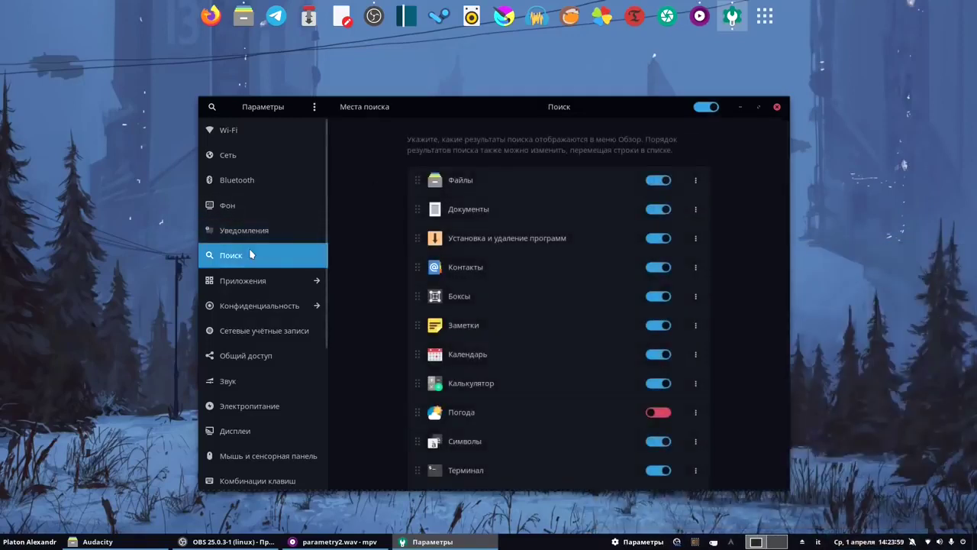
{"action": "scroll", "coordinate": [527, 321], "scroll_direction": "down", "scroll_amount": 2}
{"action": "scroll", "coordinate": [540, 340], "scroll_direction": "up", "scroll_amount": 2}
{"action": "mouse_move", "coordinate": [567, 107]}
{"action": "left_mouse_down"}
{"action": "mouse_move", "coordinate": [550, 103]}
{"action": "mouse_move", "coordinate": [583, 97]}
{"action": "left_mouse_up"}
{"action": "left_click_drag", "start_coordinate": [434, 226], "coordinate": [434, 254]}
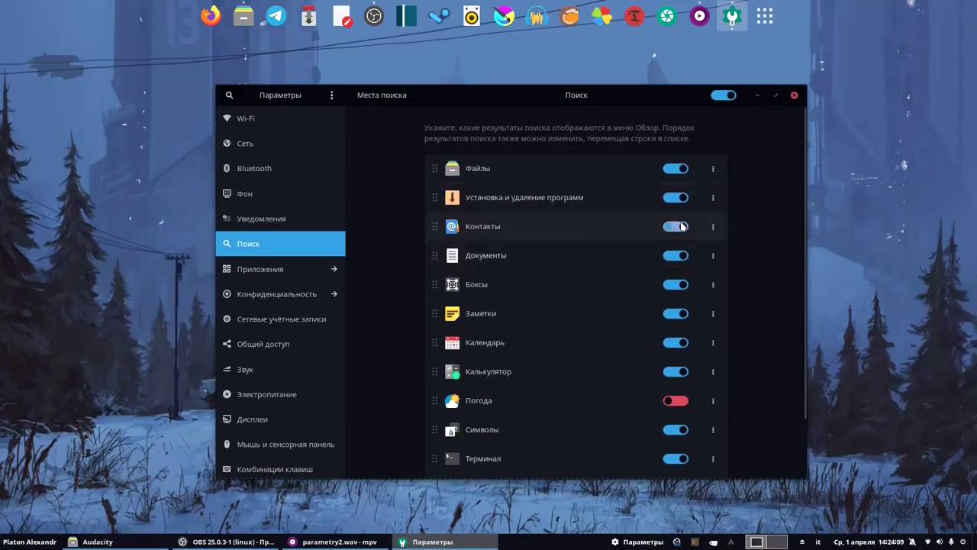
Open the privacy settings (Конфиденциальность) and turn off location services.
{"action": "left_click", "coordinate": [259, 300]}
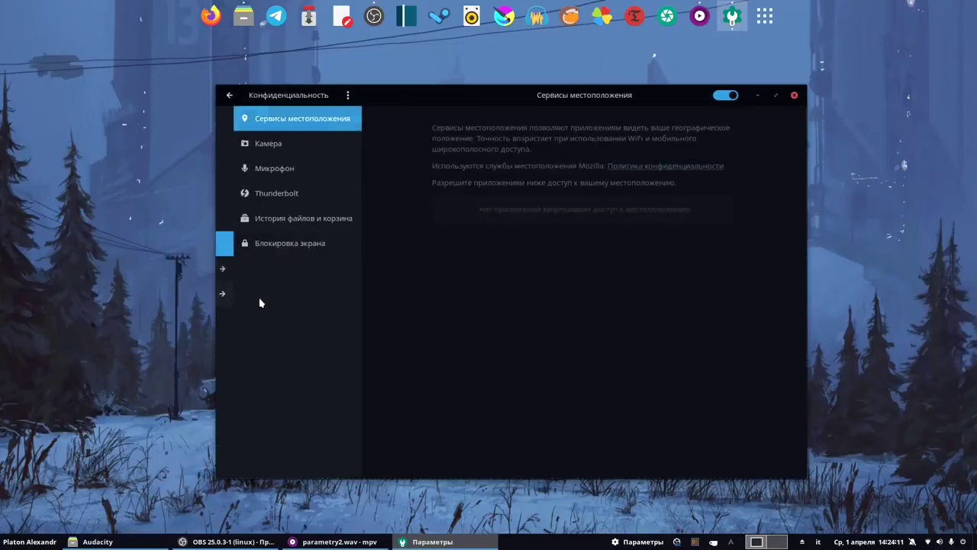
{"action": "left_click", "coordinate": [725, 96]}
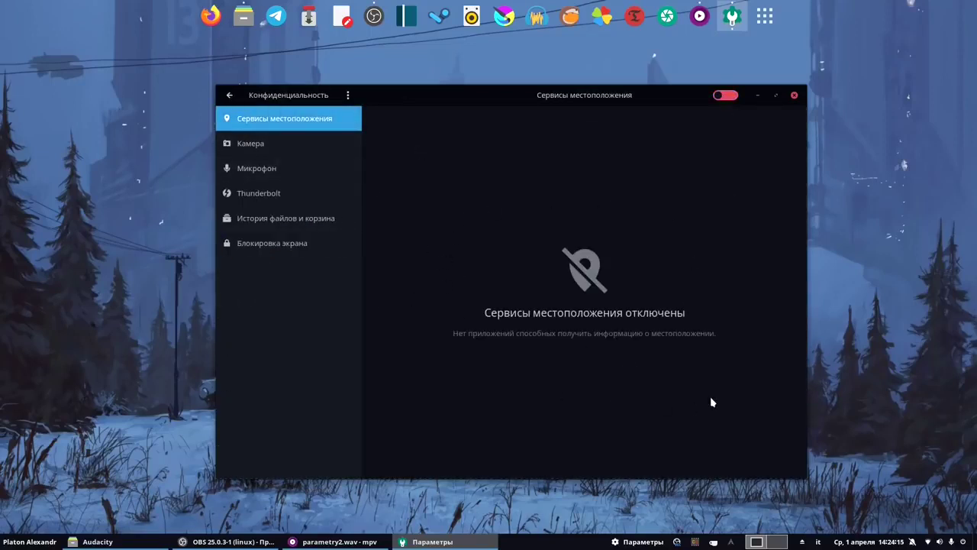
{"action": "left_click_drag", "start_coordinate": [587, 90], "coordinate": [569, 80]}
{"action": "left_click", "coordinate": [705, 87]}
{"action": "left_click", "coordinate": [708, 87]}
{"action": "left_click", "coordinate": [711, 87]}
{"action": "left_click", "coordinate": [712, 87]}
{"action": "left_click", "coordinate": [712, 87]}
{"action": "left_click", "coordinate": [711, 87]}
Check the weather section in the calendar popup and reposition the settings window.
{"action": "left_click", "coordinate": [862, 541]}
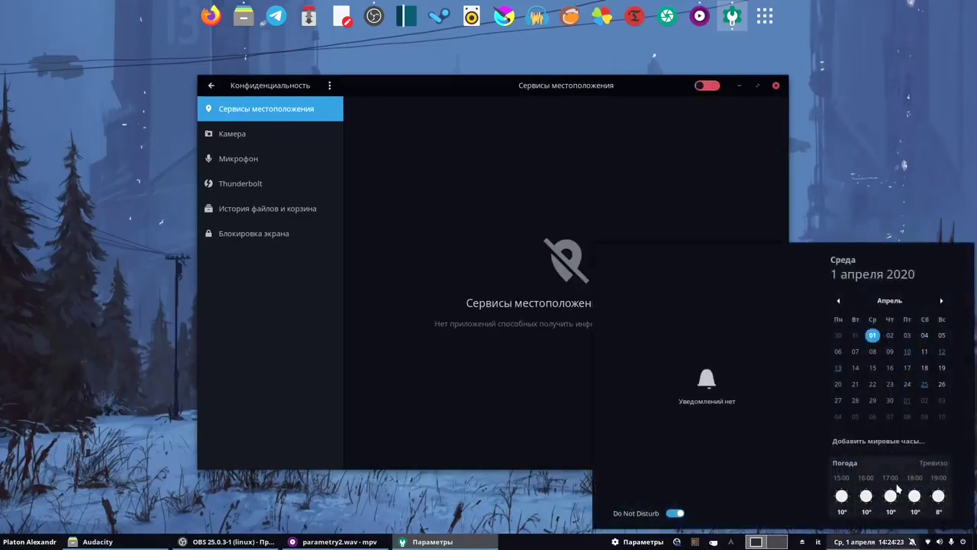
{"action": "left_click", "coordinate": [379, 281]}
{"action": "left_click_drag", "start_coordinate": [385, 85], "coordinate": [402, 109]}
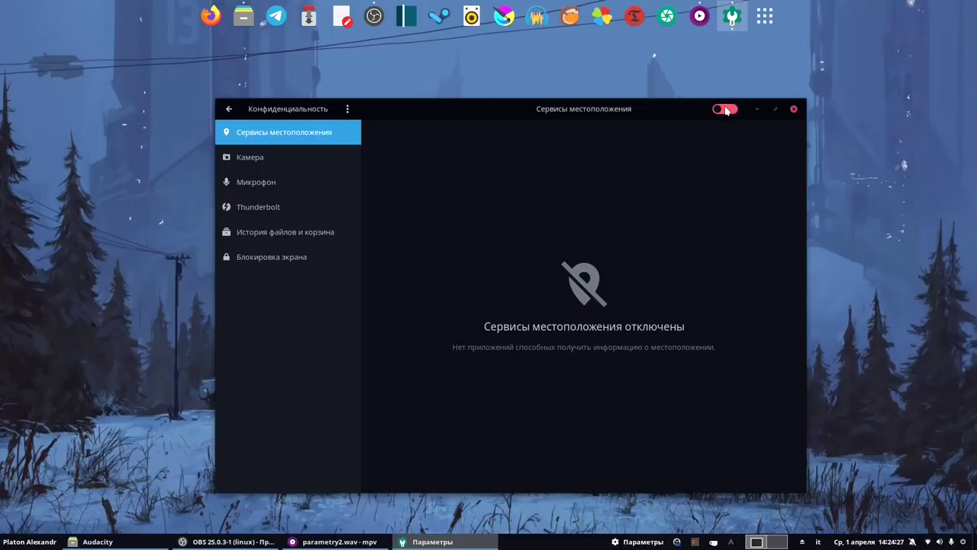
Open the file history and trash settings (История файлов и корзина) and enlarge the settings window.
{"action": "left_click", "coordinate": [284, 238]}
{"action": "left_click_drag", "start_coordinate": [504, 105], "coordinate": [469, 80]}
{"action": "left_click_drag", "start_coordinate": [768, 464], "coordinate": [883, 504]}
{"action": "mouse_move", "coordinate": [589, 86]}
{"action": "left_mouse_down"}
{"action": "mouse_move", "coordinate": [578, 97]}
{"action": "mouse_move", "coordinate": [592, 95]}
{"action": "left_mouse_up"}
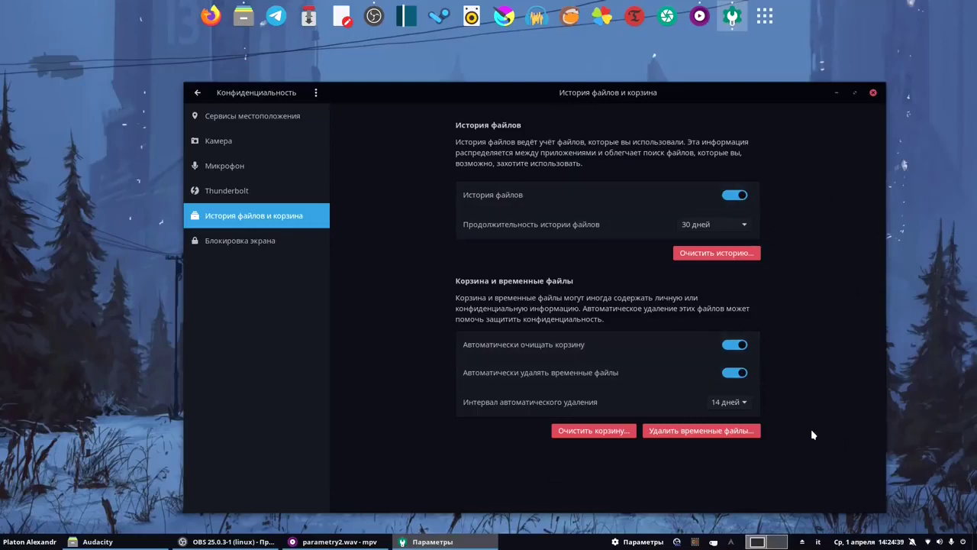
Open the screen lock settings (Блокировка экрана), and view Caffeine's list of auto-activating programs before closing its preferences.
{"action": "left_click", "coordinate": [323, 240]}
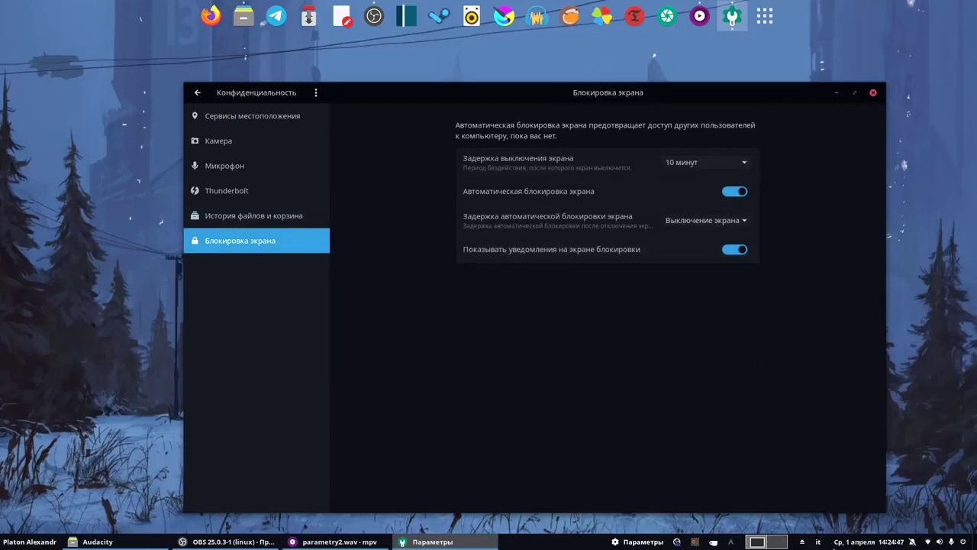
{"action": "left_click", "coordinate": [714, 543]}
{"action": "left_click", "coordinate": [694, 484]}
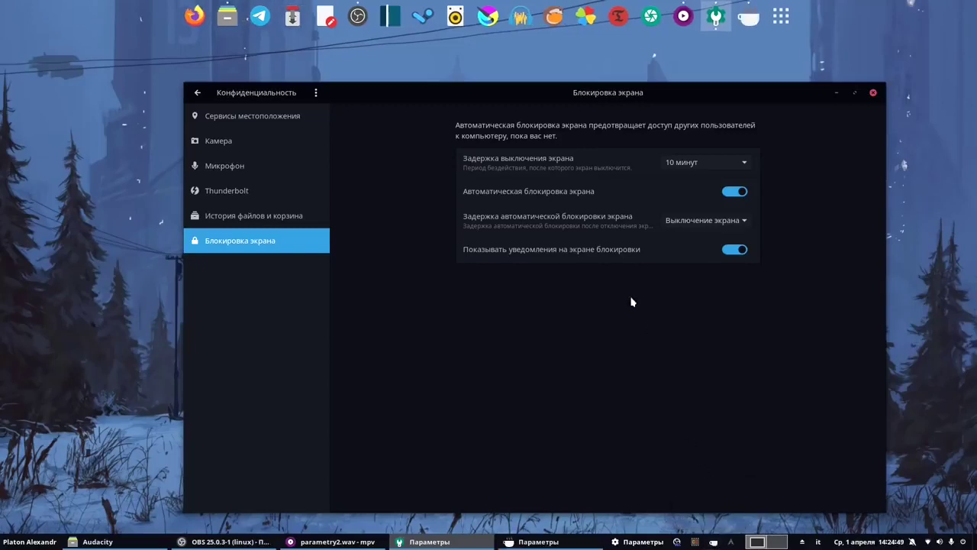
{"action": "left_click", "coordinate": [749, 18]}
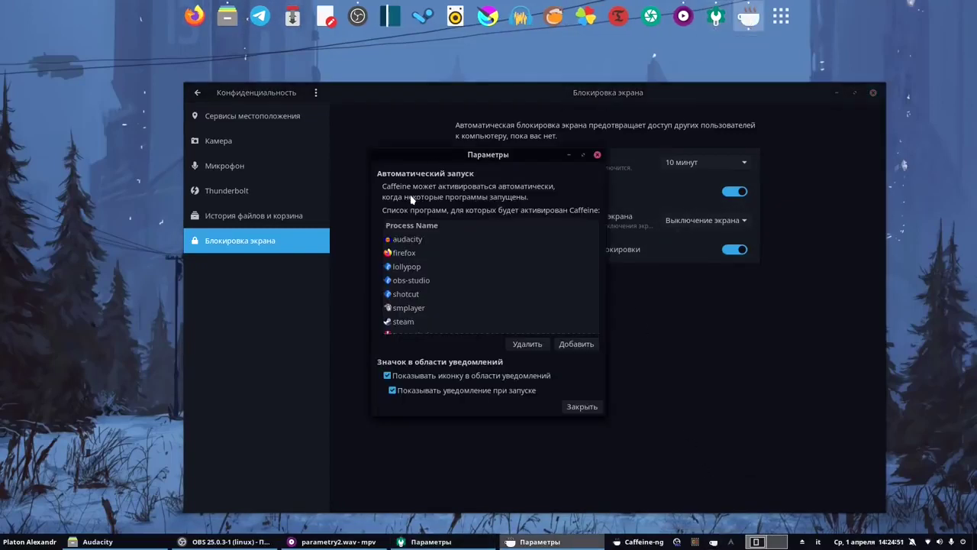
{"action": "left_click", "coordinate": [597, 154]}
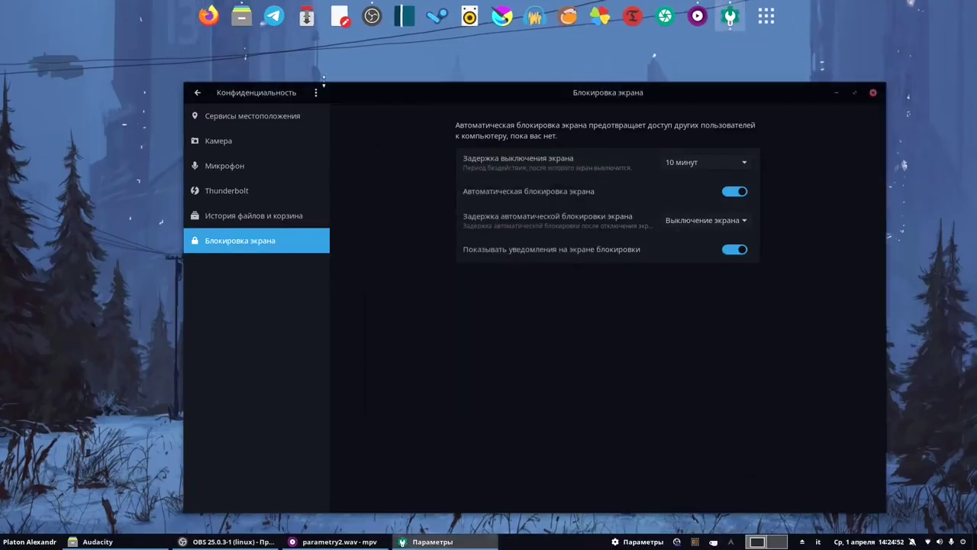
Leave the privacy section and open the online accounts settings (Сетевые учётные записи).
{"action": "left_click", "coordinate": [197, 93]}
{"action": "left_click", "coordinate": [249, 316]}
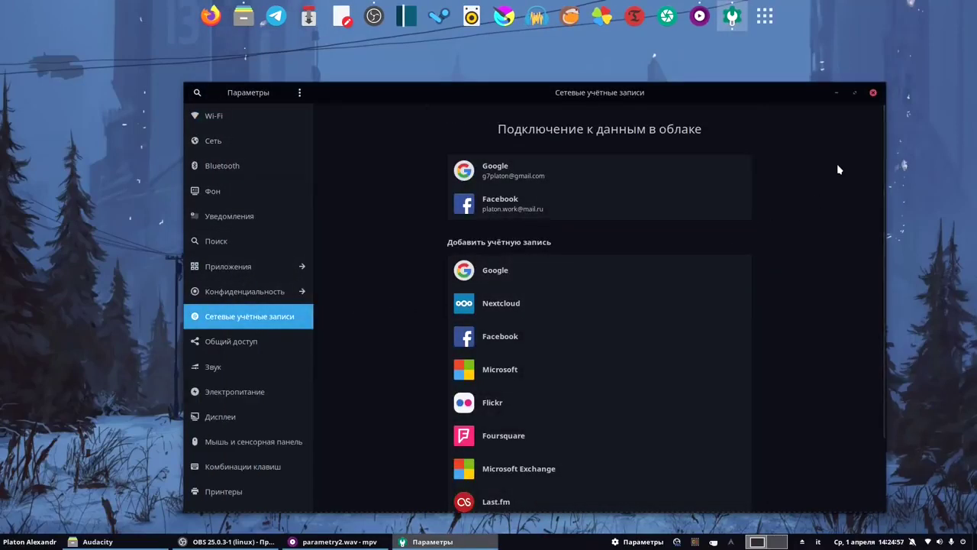
Reposition the settings window, expand the full list of account types under Добавить учётную запись, and review it.
{"action": "mouse_move", "coordinate": [681, 92]}
{"action": "left_mouse_down"}
{"action": "mouse_move", "coordinate": [654, 74]}
{"action": "mouse_move", "coordinate": [681, 78]}
{"action": "left_mouse_up"}
{"action": "scroll", "coordinate": [646, 251], "scroll_direction": "down", "scroll_amount": 3}
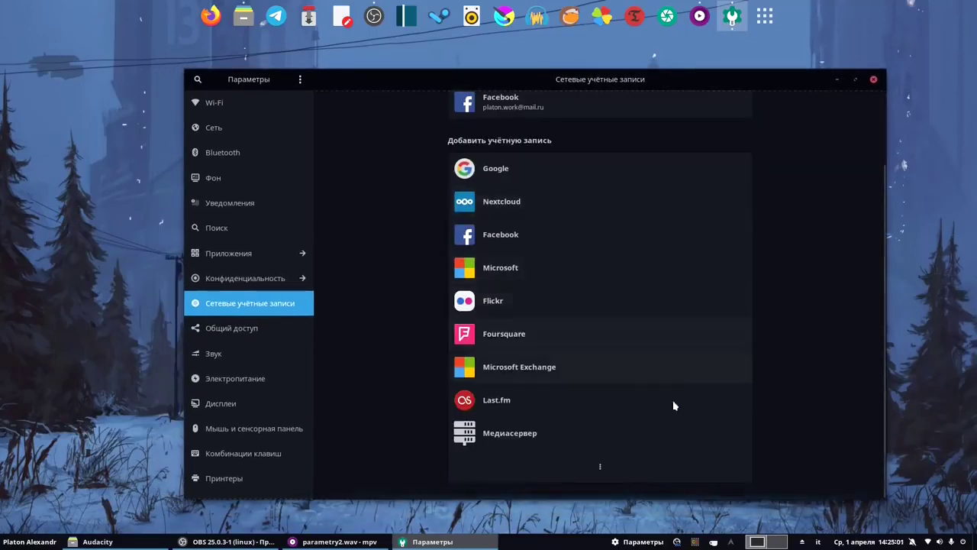
{"action": "left_click", "coordinate": [582, 473]}
{"action": "scroll", "coordinate": [619, 435], "scroll_direction": "down", "scroll_amount": 1}
{"action": "scroll", "coordinate": [619, 435], "scroll_direction": "up", "scroll_amount": 4}
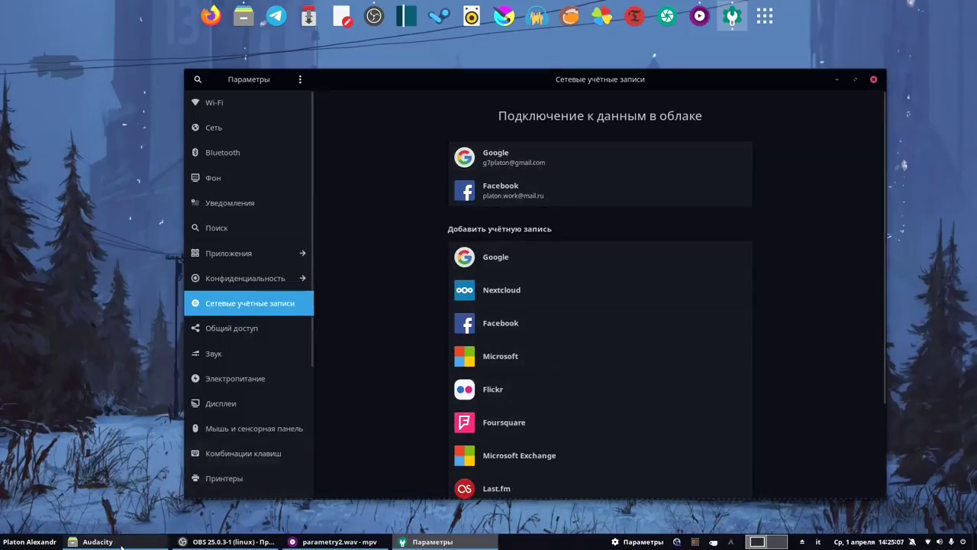
Open the connected Google account's storage in the file manager, look over its files and folders, and close the file manager.
{"action": "key", "text": "super+e"}
{"action": "left_click_drag", "start_coordinate": [379, 6], "coordinate": [600, 125]}
{"action": "left_click", "coordinate": [313, 314]}
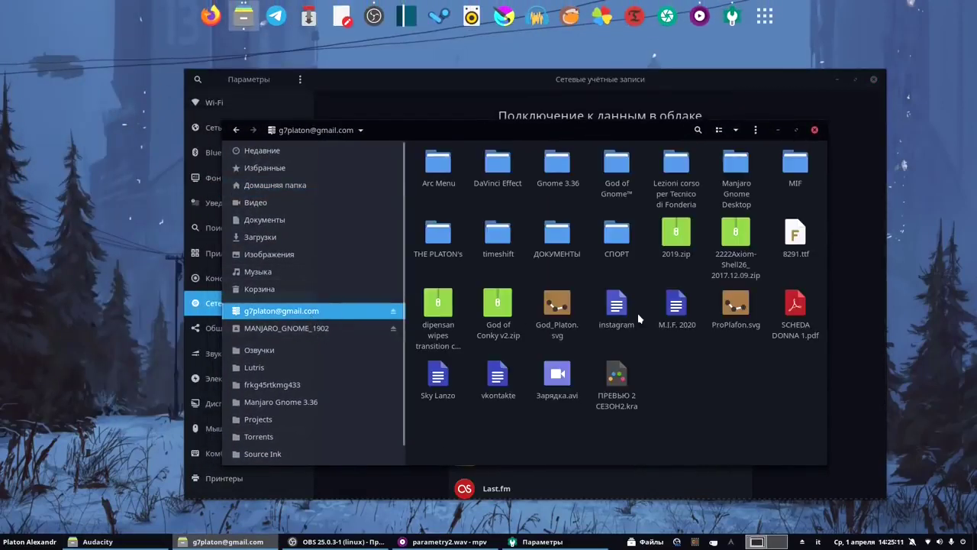
{"action": "left_click_drag", "start_coordinate": [630, 128], "coordinate": [666, 129]}
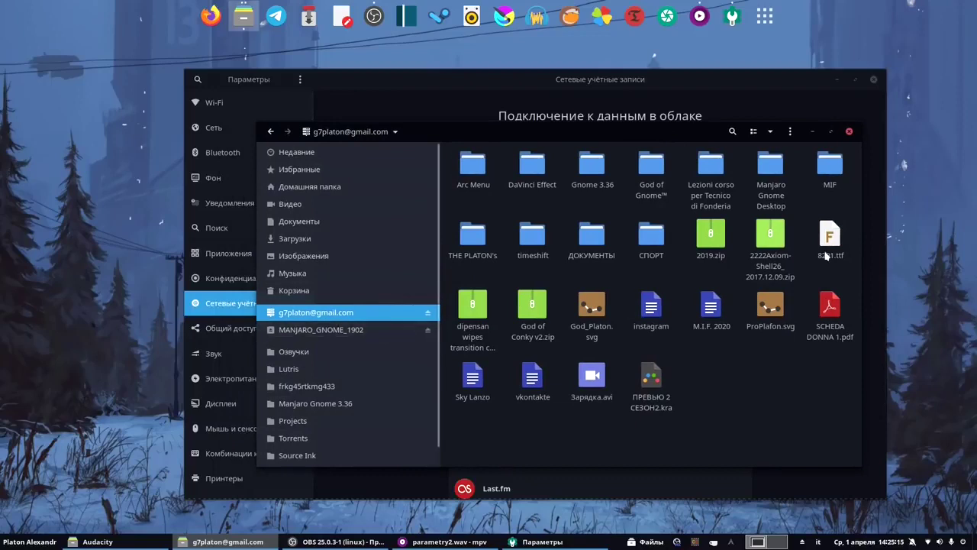
{"action": "key", "text": "Tab"}
{"action": "key", "text": "Tab"}
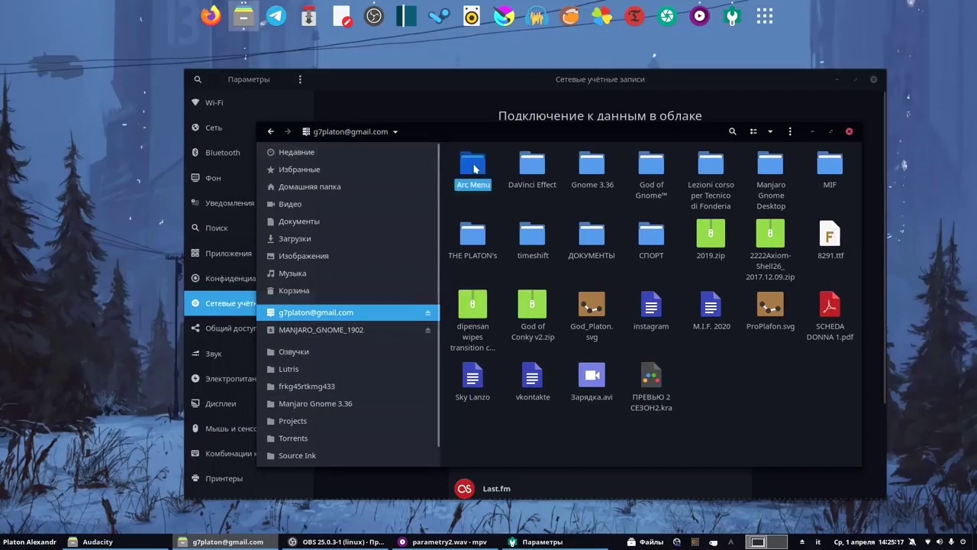
{"action": "key", "text": "Return"}
{"action": "left_click", "coordinate": [849, 131]}
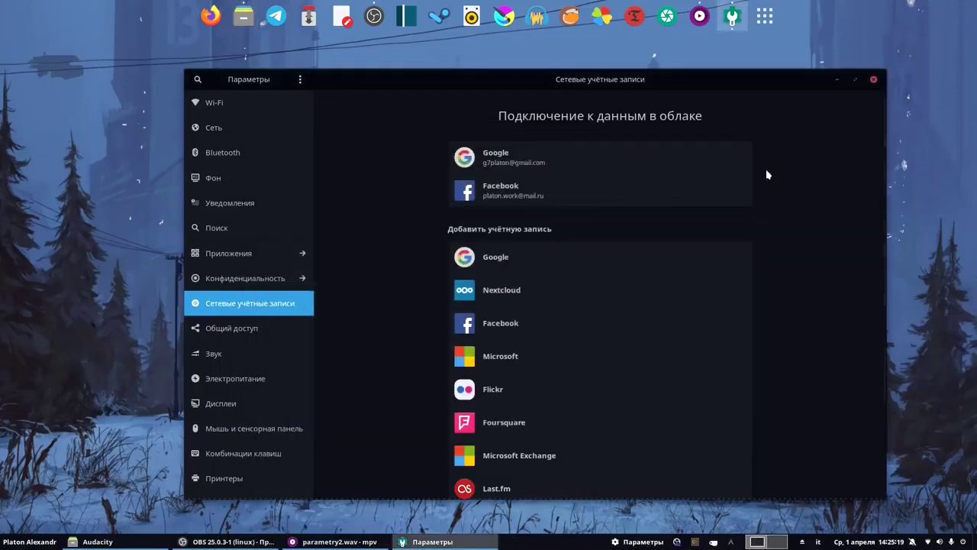
Look through the available online account types again, and switch to the second workspace and back.
{"action": "scroll", "coordinate": [540, 333], "scroll_direction": "down", "scroll_amount": 3}
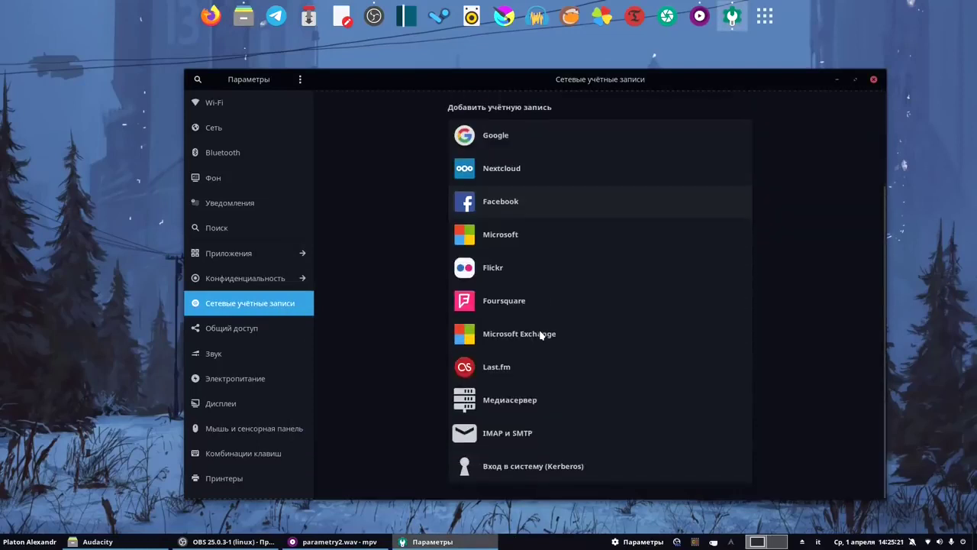
{"action": "scroll", "coordinate": [540, 334], "scroll_direction": "up", "scroll_amount": 3}
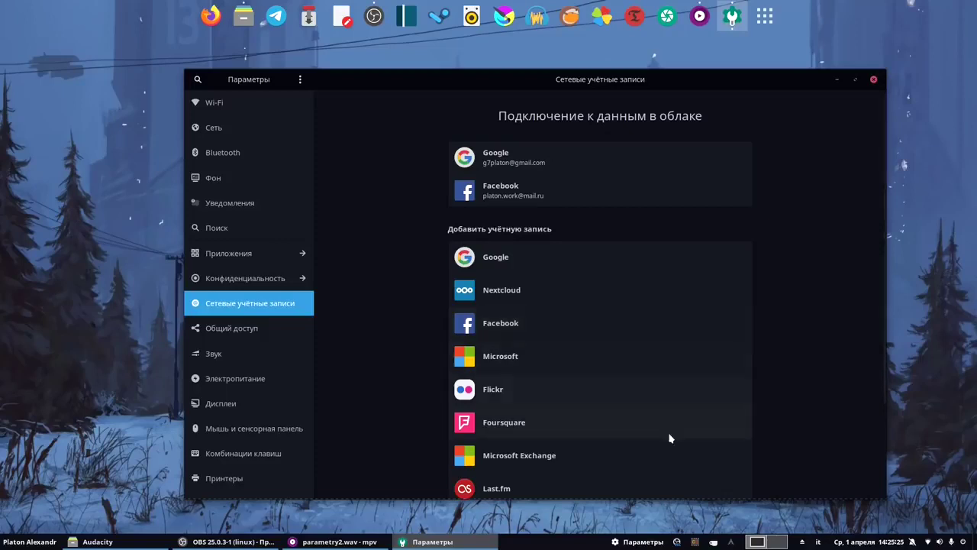
{"action": "left_click", "coordinate": [769, 541]}
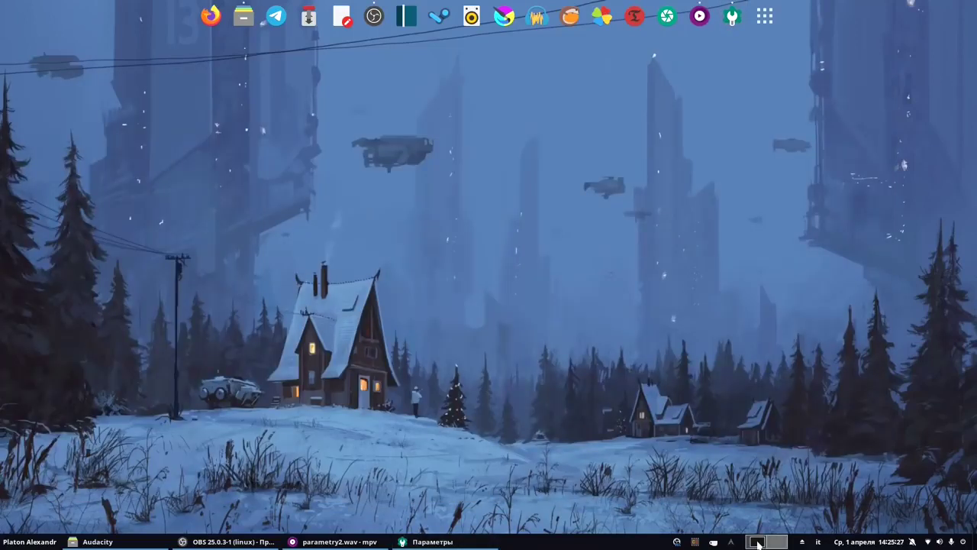
{"action": "left_click", "coordinate": [758, 542]}
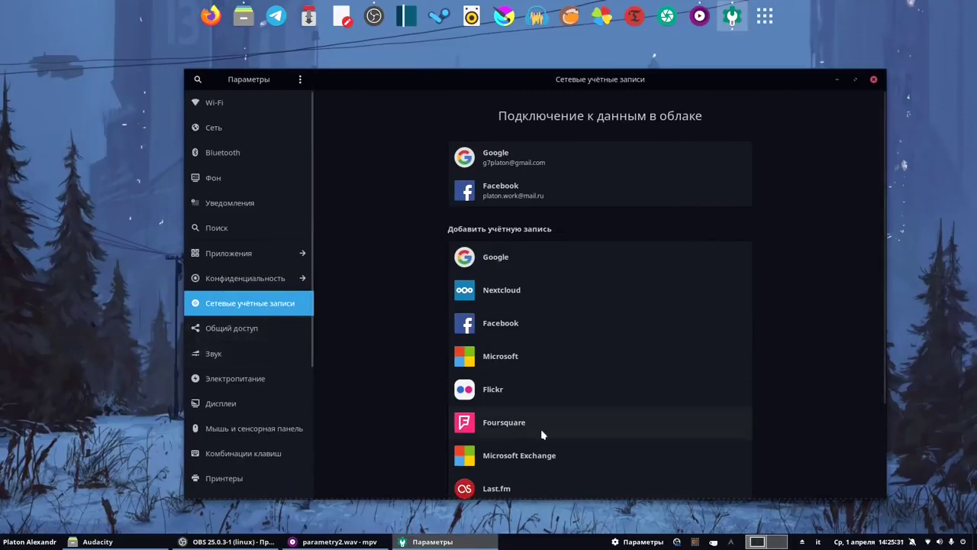
View the sharing settings (Общий доступ), and review the volume, output, input and alert options in the sound settings (Звук).
{"action": "left_click", "coordinate": [269, 322]}
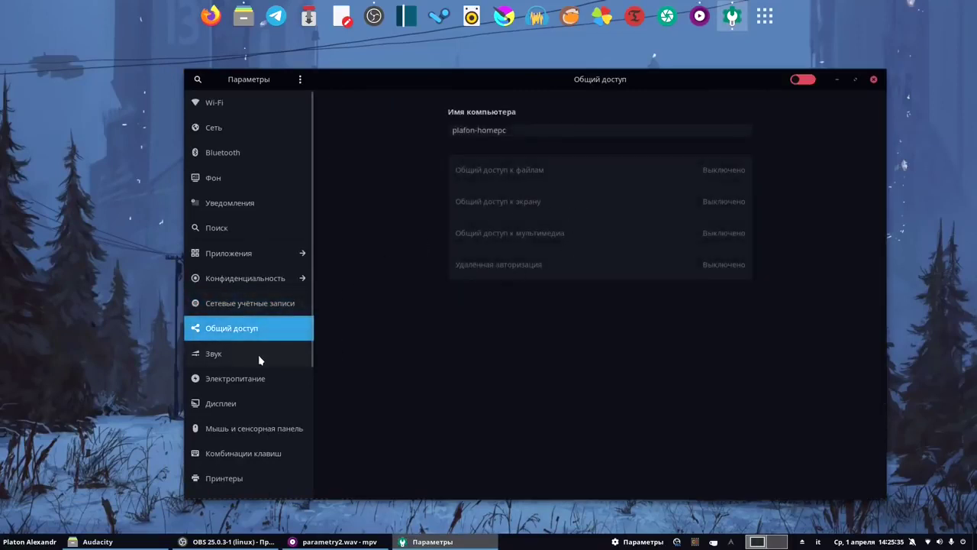
{"action": "left_click", "coordinate": [259, 355]}
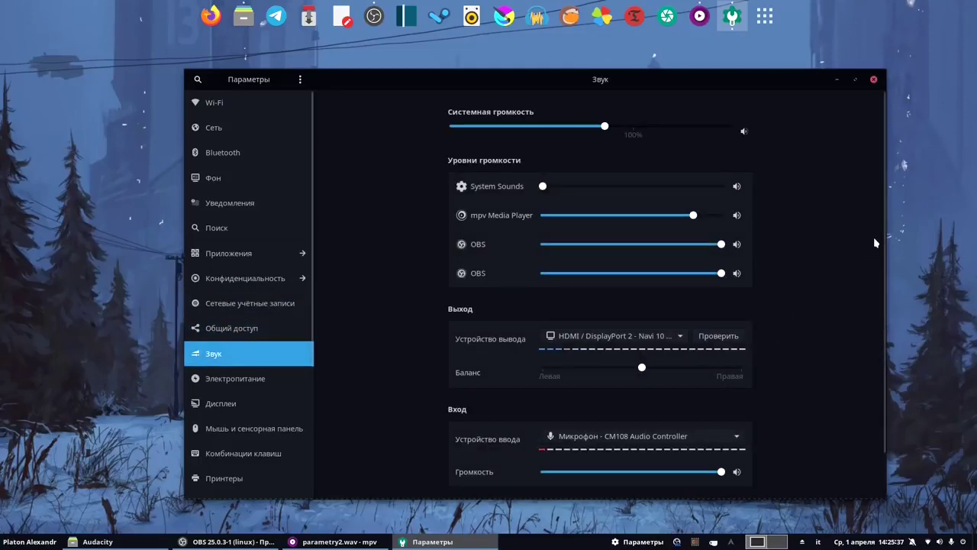
{"action": "scroll", "coordinate": [882, 228], "scroll_direction": "down", "scroll_amount": 2}
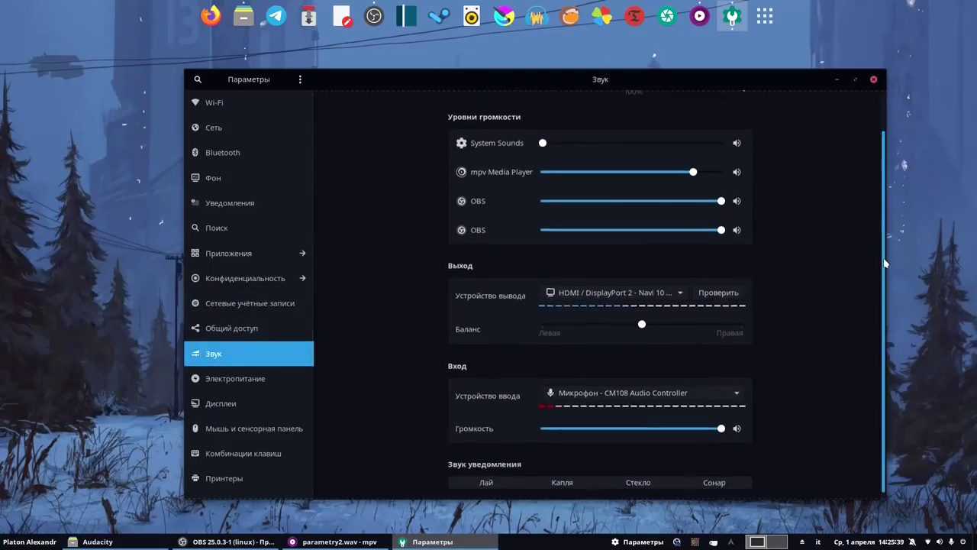
{"action": "scroll", "coordinate": [886, 212], "scroll_direction": "up", "scroll_amount": 2}
{"action": "scroll", "coordinate": [885, 244], "scroll_direction": "down", "scroll_amount": 2}
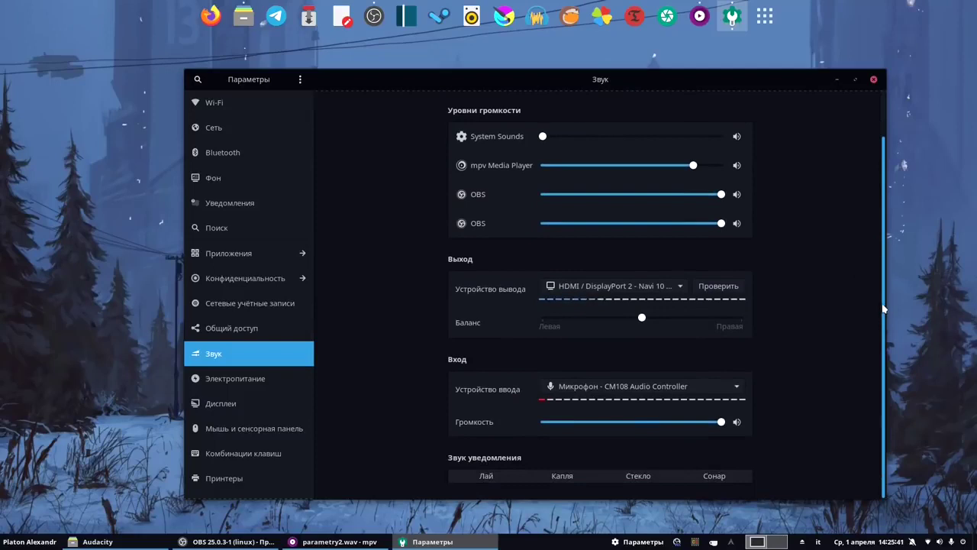
{"action": "scroll", "coordinate": [884, 321], "scroll_direction": "up", "scroll_amount": 2}
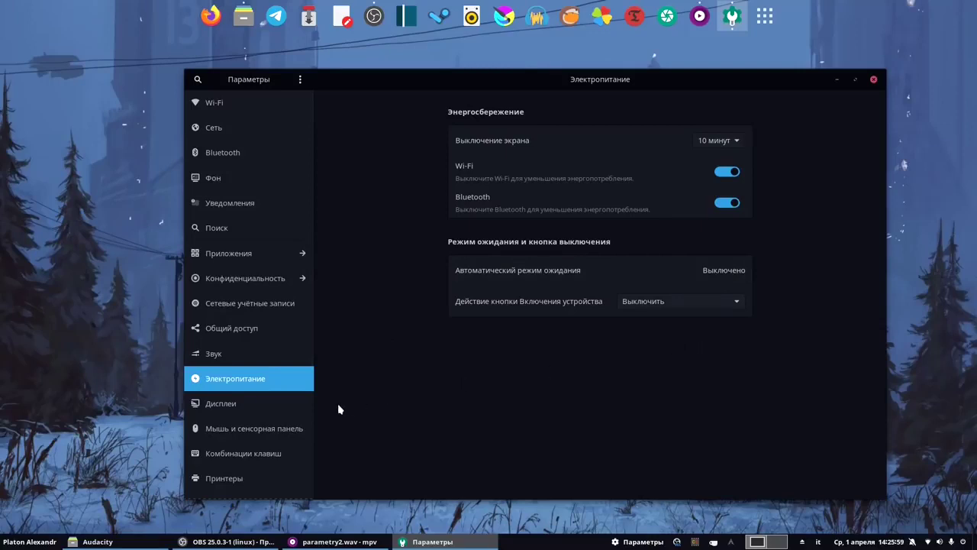
Open the night light options (Ночная подсветка) in the display settings (Дисплеи) and make the colour temperature slightly less warm.
{"action": "left_click", "coordinate": [288, 407]}
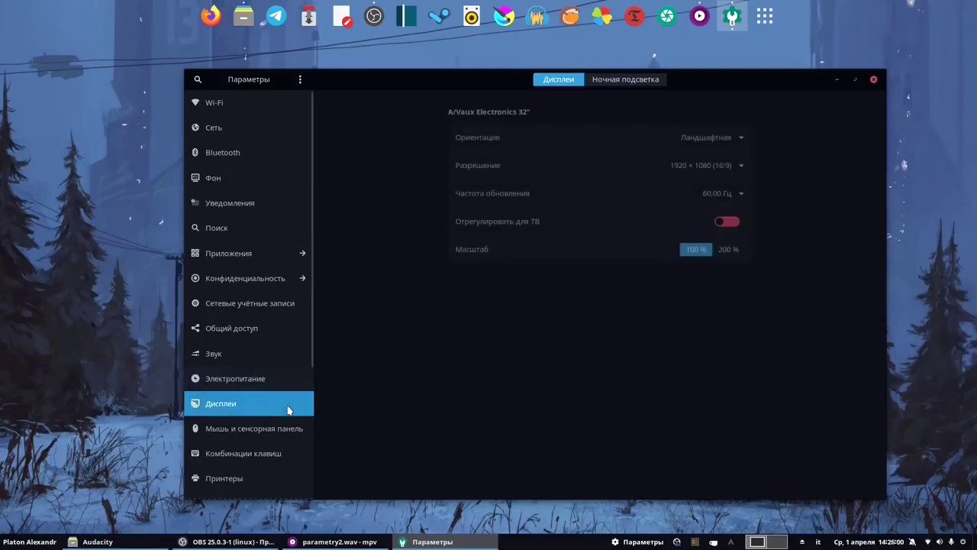
{"action": "left_click", "coordinate": [631, 84]}
{"action": "mouse_move", "coordinate": [610, 267]}
{"action": "left_mouse_down"}
{"action": "mouse_move", "coordinate": [705, 266]}
{"action": "mouse_move", "coordinate": [604, 267]}
{"action": "left_mouse_up"}
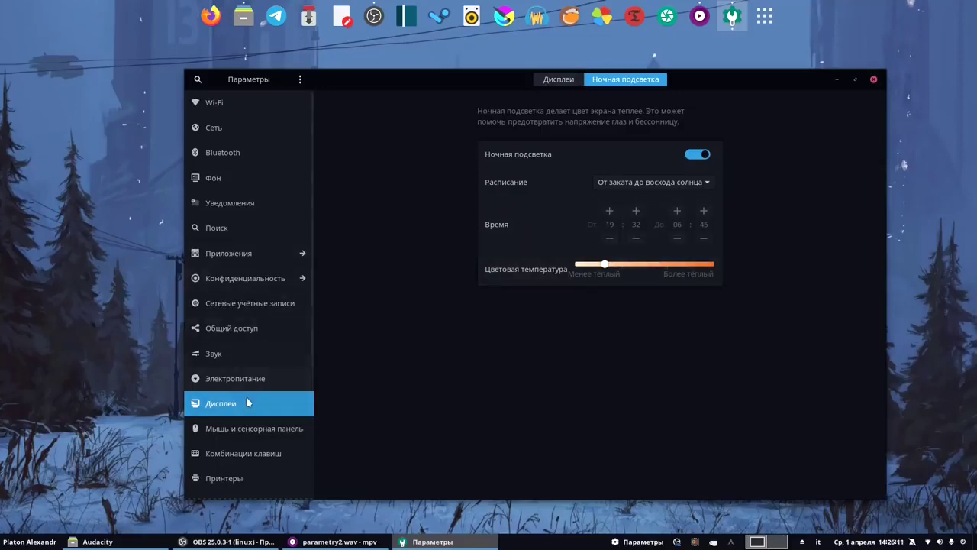
Review the keyboard shortcuts (Комбинации клавиш), and view the custom Терминал shortcut's definition before closing it.
{"action": "left_click", "coordinate": [245, 454]}
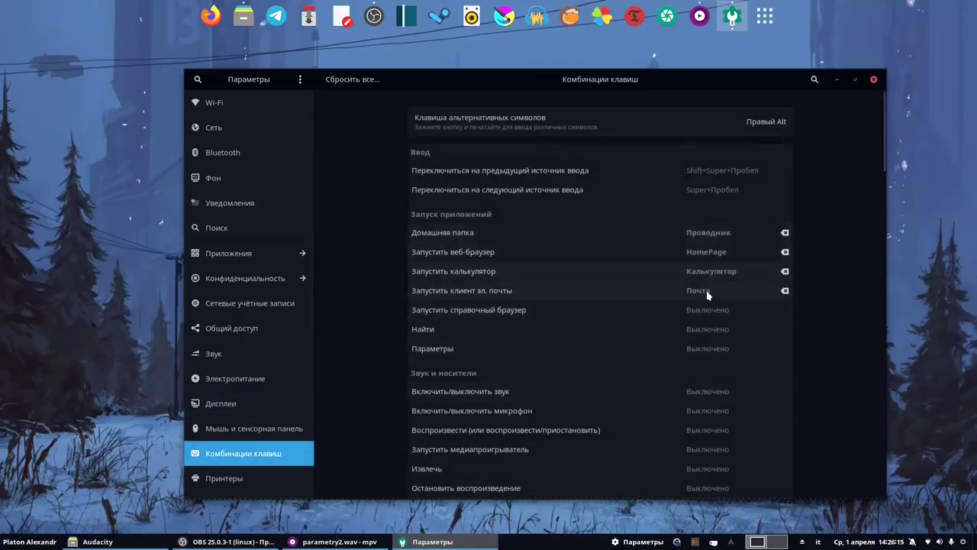
{"action": "scroll", "coordinate": [707, 328], "scroll_direction": "down", "scroll_amount": 10}
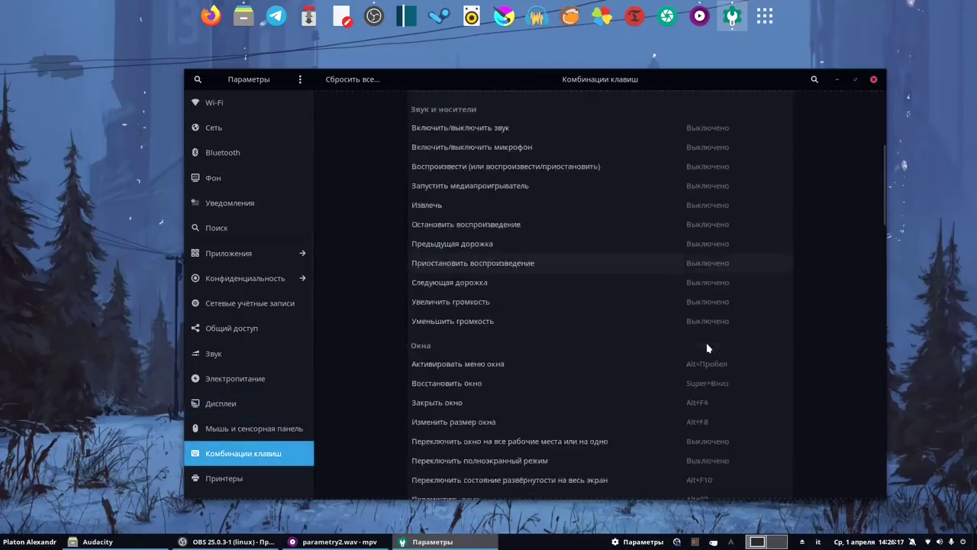
{"action": "left_click_drag", "start_coordinate": [885, 217], "coordinate": [886, 474]}
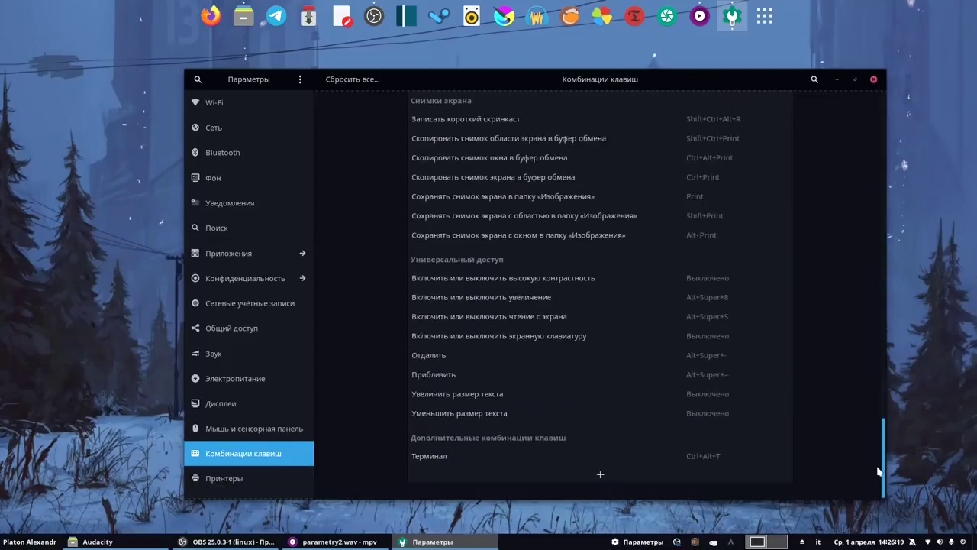
{"action": "left_click", "coordinate": [503, 462]}
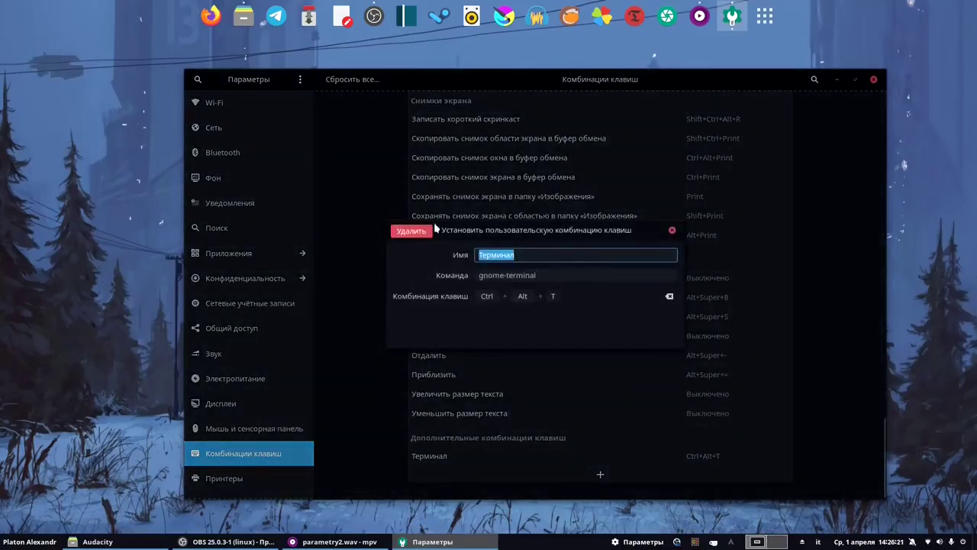
{"action": "left_click", "coordinate": [671, 229]}
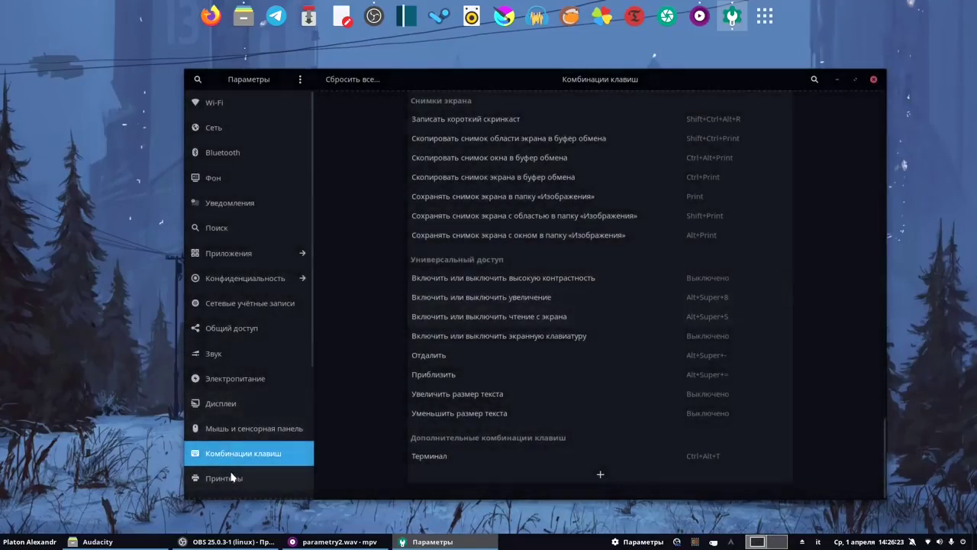
Open the region and language settings (Регион и язык), and view the login screen's language options before returning to the user's own.
{"action": "scroll", "coordinate": [252, 458], "scroll_direction": "down", "scroll_amount": 4}
{"action": "left_click", "coordinate": [248, 422]}
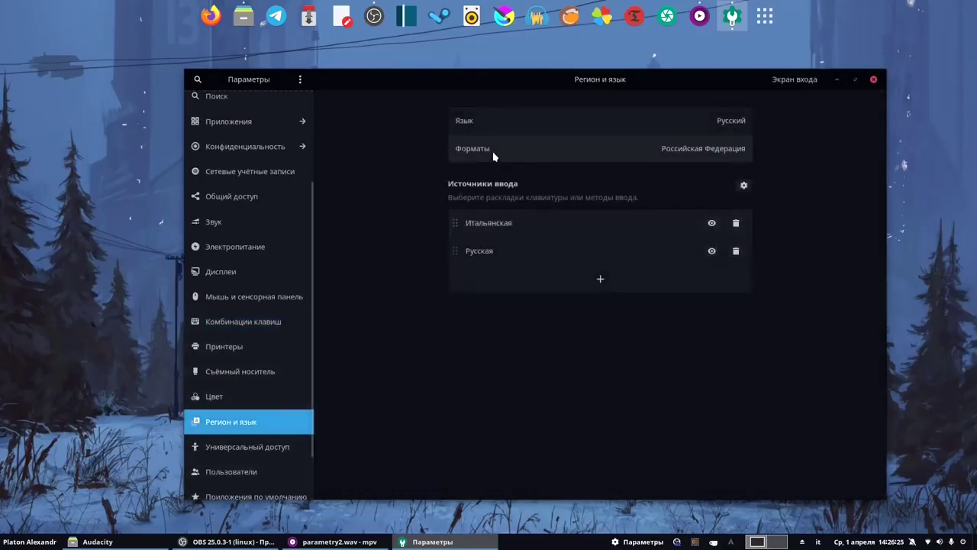
{"action": "left_click", "coordinate": [795, 81]}
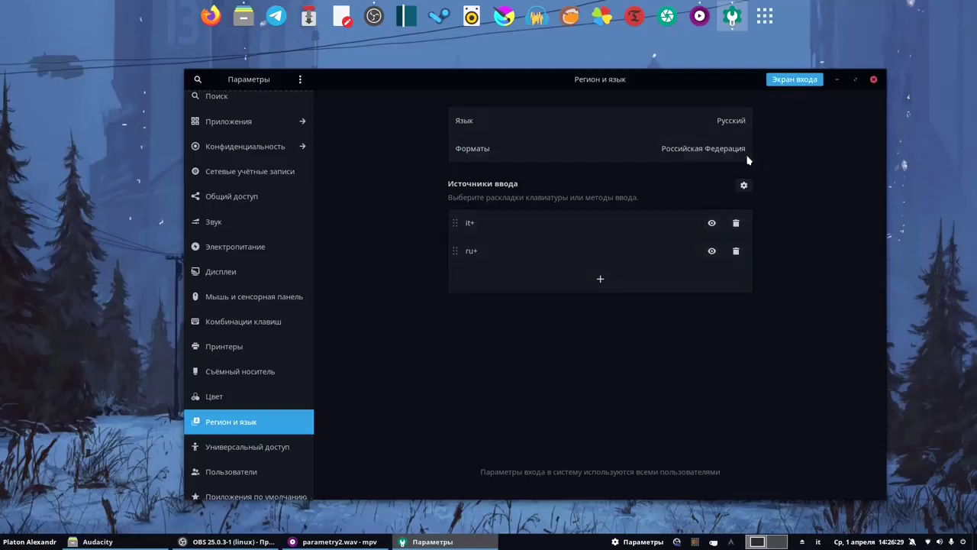
{"action": "left_click", "coordinate": [789, 82]}
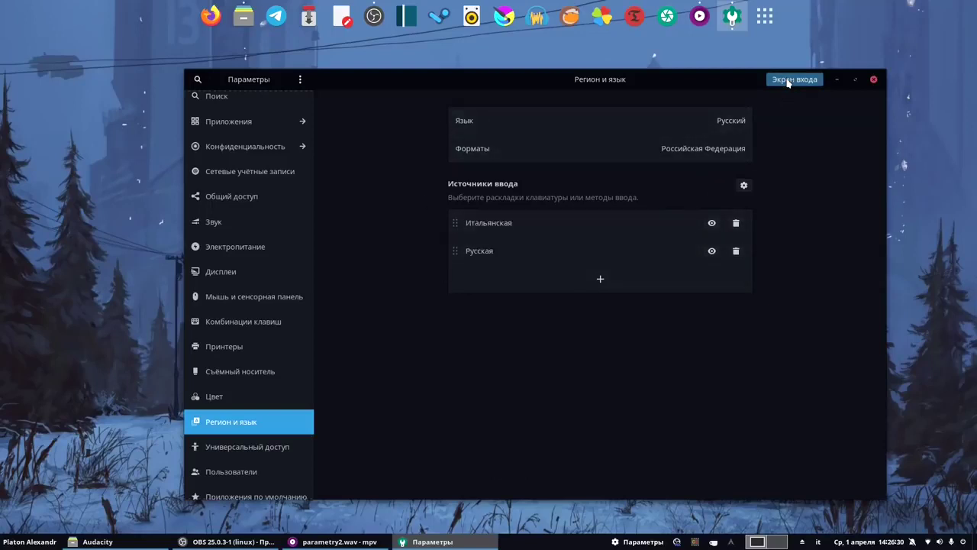
Open the user account settings (Пользователи) and unlock them for changes by entering the account password.
{"action": "scroll", "coordinate": [259, 457], "scroll_direction": "down", "scroll_amount": 1}
{"action": "left_click", "coordinate": [268, 431]}
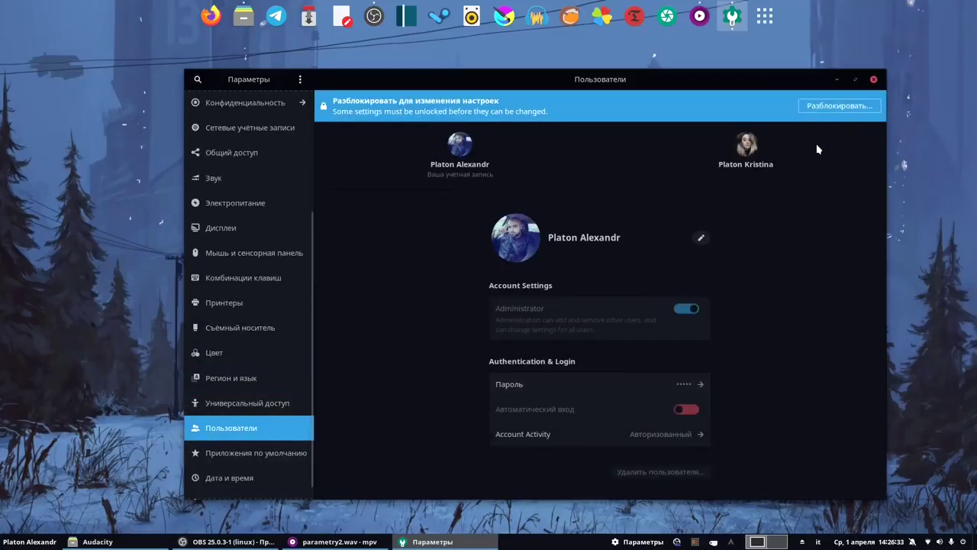
{"action": "left_click", "coordinate": [826, 112]}
{"action": "type", "text": "••"}
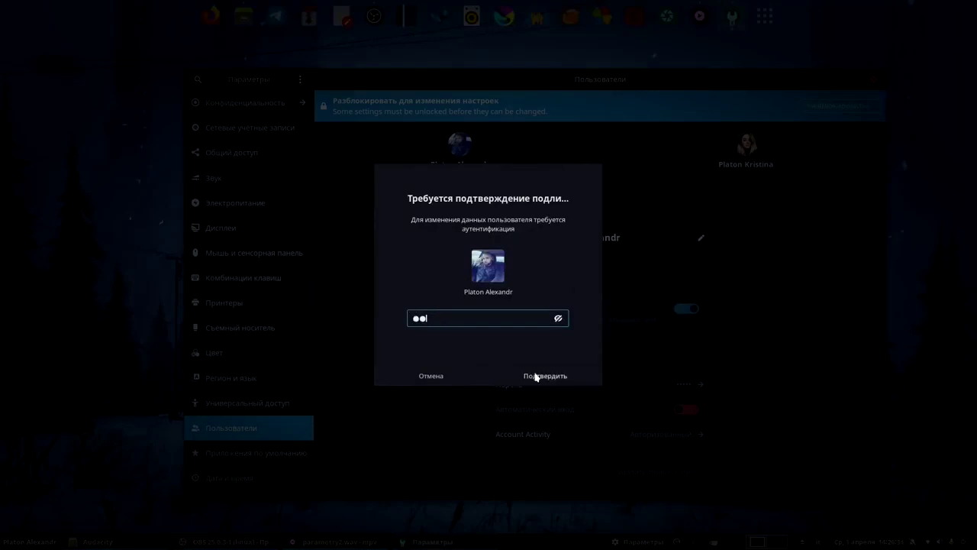
{"action": "type", "text": "••"}
{"action": "left_click", "coordinate": [543, 376]}
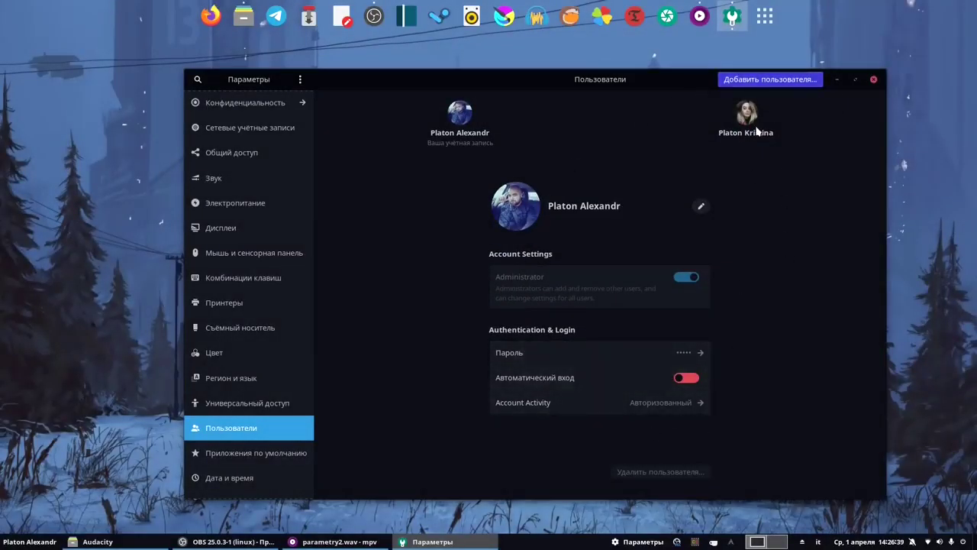
View the Администратор and Обычный account types in the new user form, and cancel adding a user.
{"action": "left_click", "coordinate": [735, 79]}
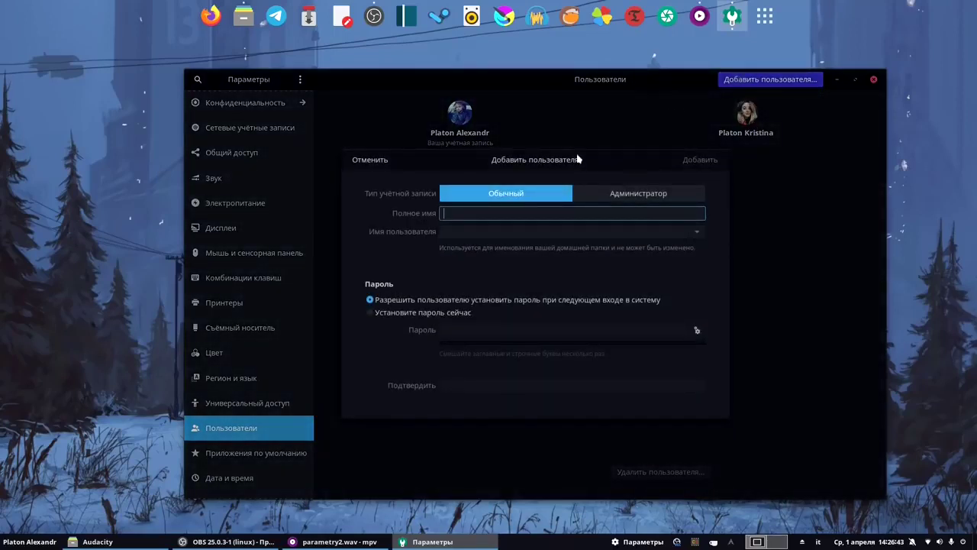
{"action": "mouse_move", "coordinate": [485, 165]}
{"action": "left_mouse_down"}
{"action": "mouse_move", "coordinate": [552, 170]}
{"action": "mouse_move", "coordinate": [472, 156]}
{"action": "left_mouse_up"}
{"action": "left_click", "coordinate": [670, 191]}
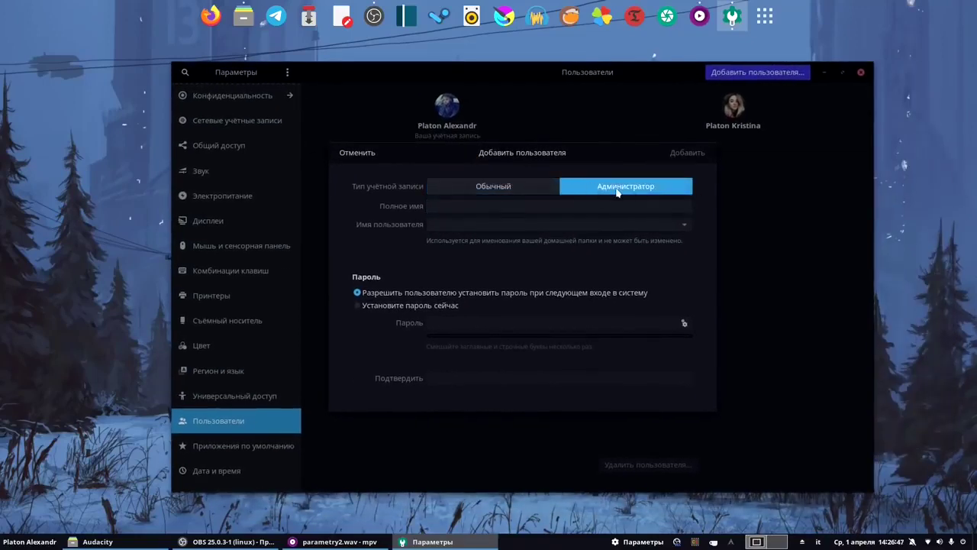
{"action": "left_click", "coordinate": [475, 189]}
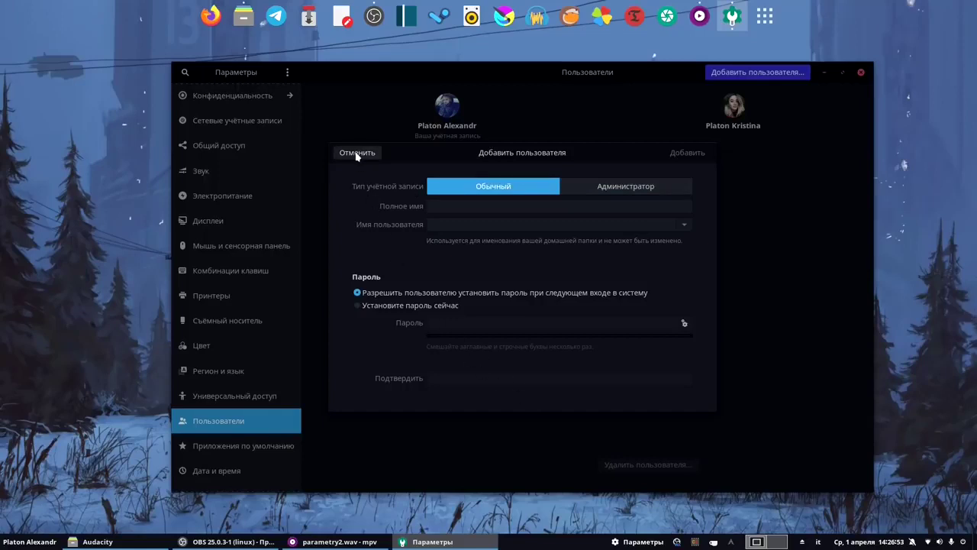
{"action": "left_click", "coordinate": [356, 155]}
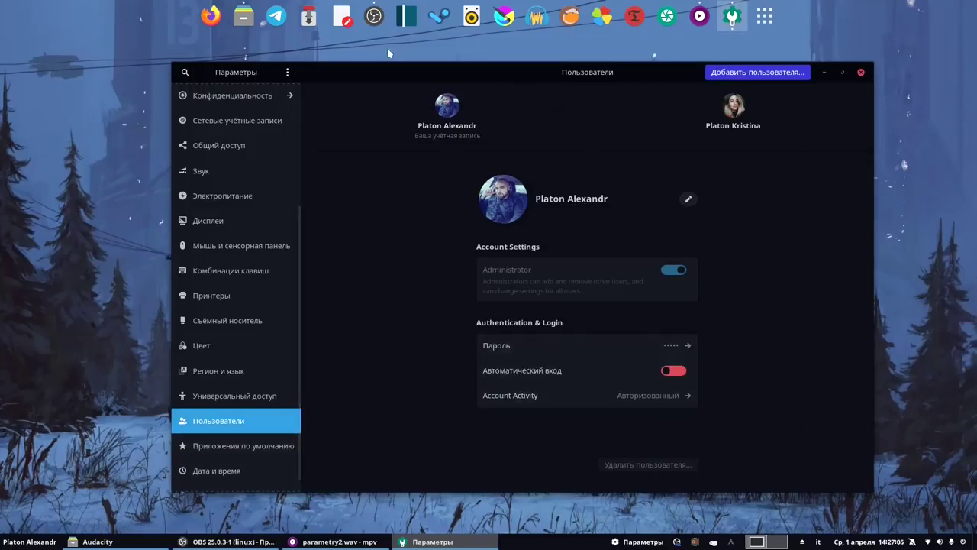
Select the second user's account to view its settings.
{"action": "mouse_move", "coordinate": [1, 2]}
{"action": "left_click", "coordinate": [298, 219]}
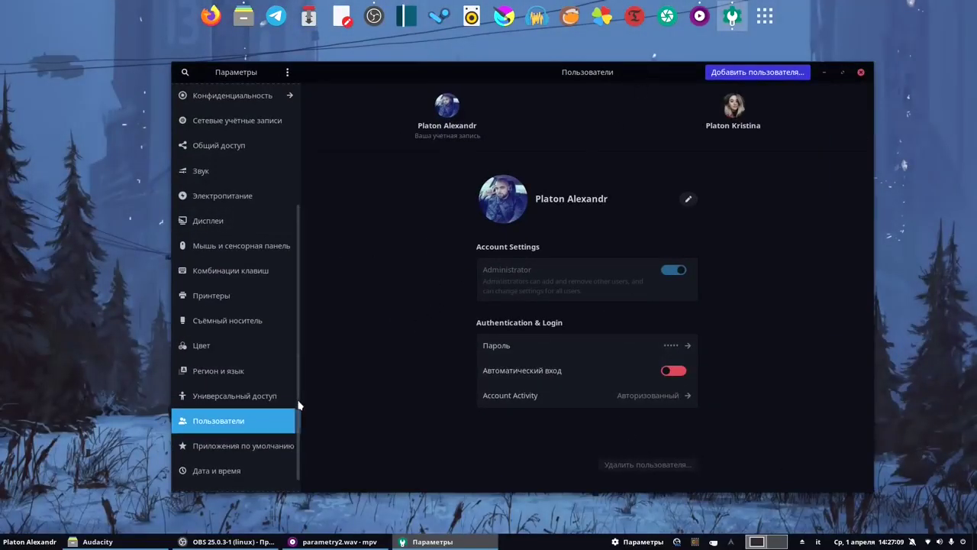
{"action": "scroll", "coordinate": [299, 439], "scroll_direction": "down", "scroll_amount": 1}
{"action": "scroll", "coordinate": [306, 424], "scroll_direction": "up", "scroll_amount": 2}
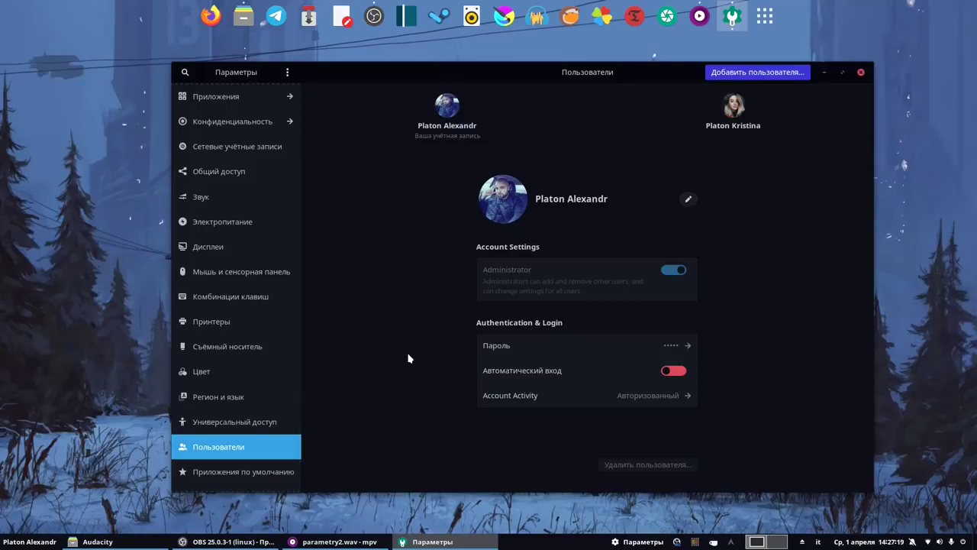
{"action": "left_click", "coordinate": [733, 107]}
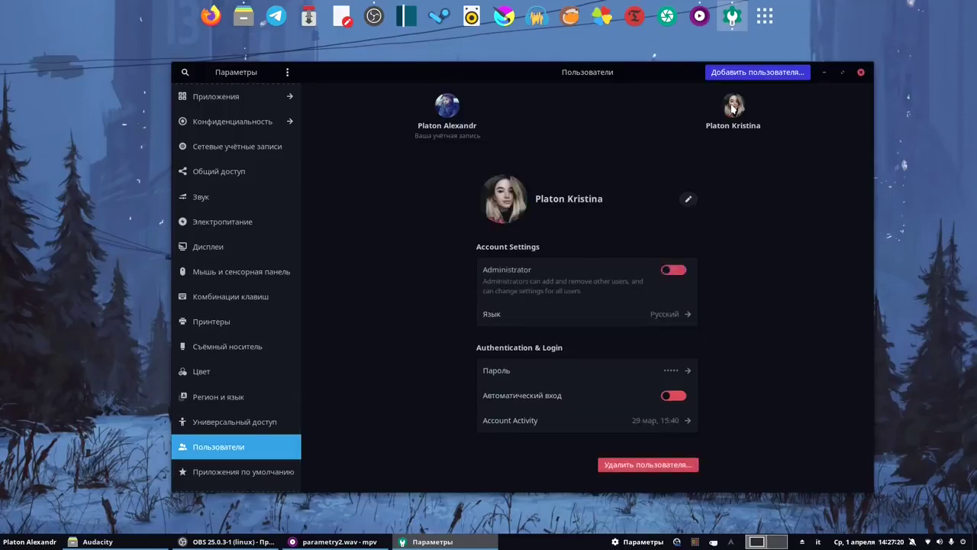
Return to your own user account, view the default applications (Приложения по умолчанию), and check the calendar and notification popup.
{"action": "left_click", "coordinate": [446, 113]}
{"action": "left_click", "coordinate": [206, 471]}
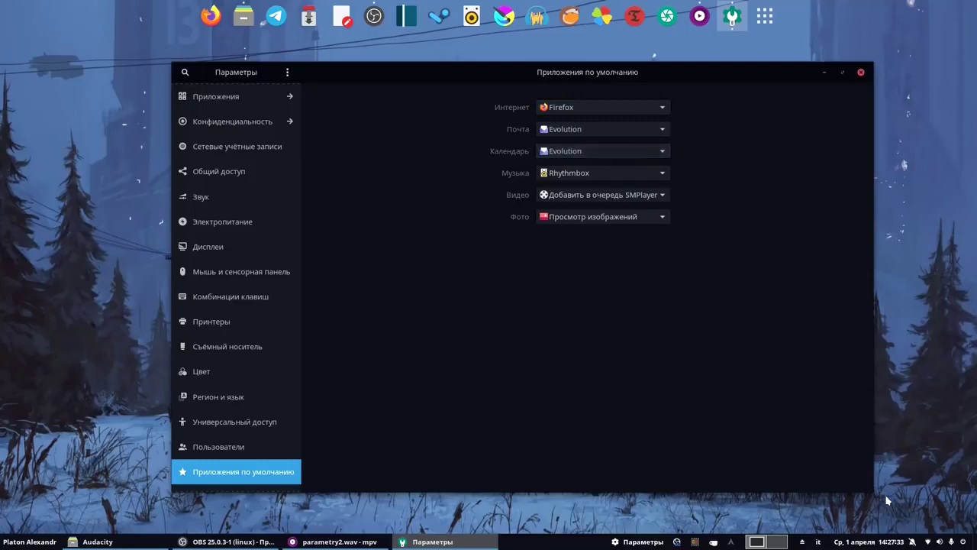
{"action": "left_click", "coordinate": [872, 542]}
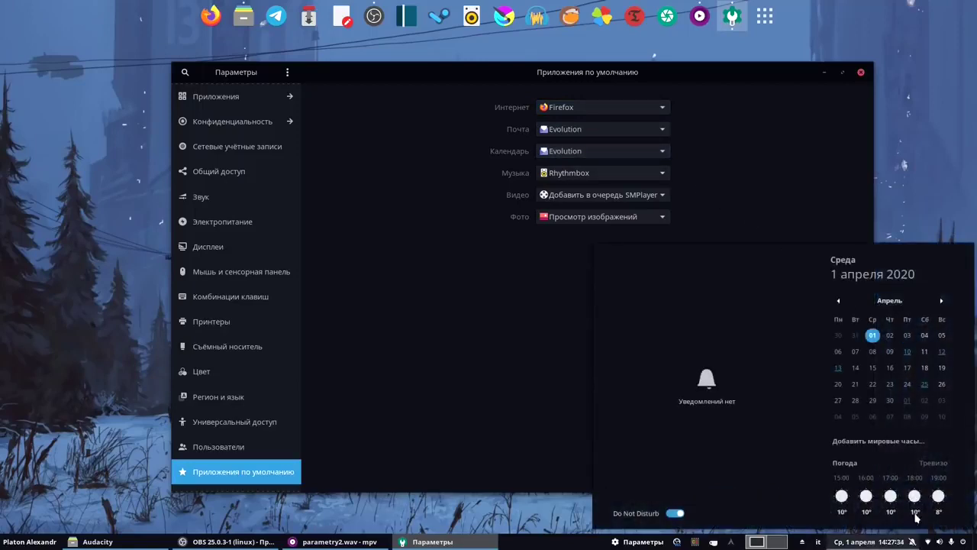
{"action": "left_click", "coordinate": [502, 421]}
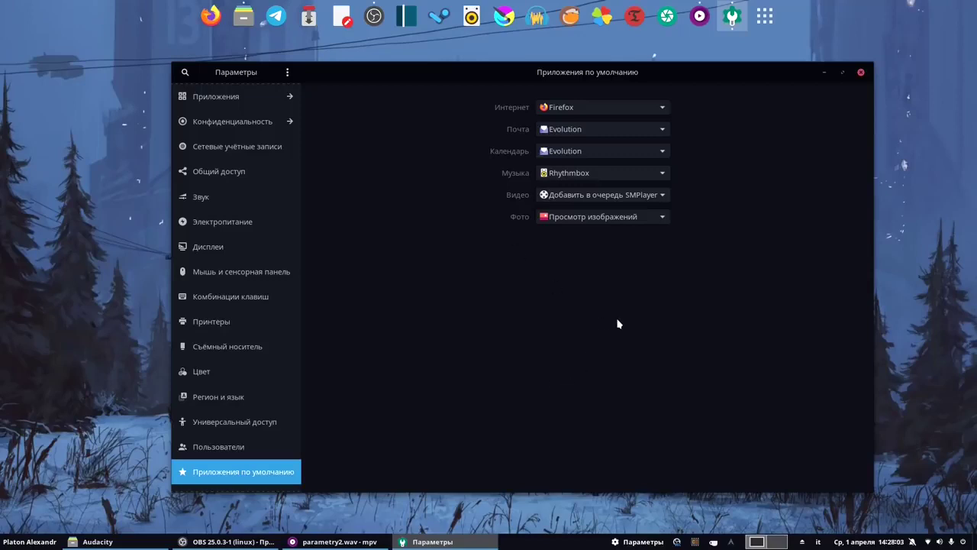
View the date and time settings (Дата и время) and the system information (О приложении), and close the settings.
{"action": "scroll", "coordinate": [284, 343], "scroll_direction": "down", "scroll_amount": 3}
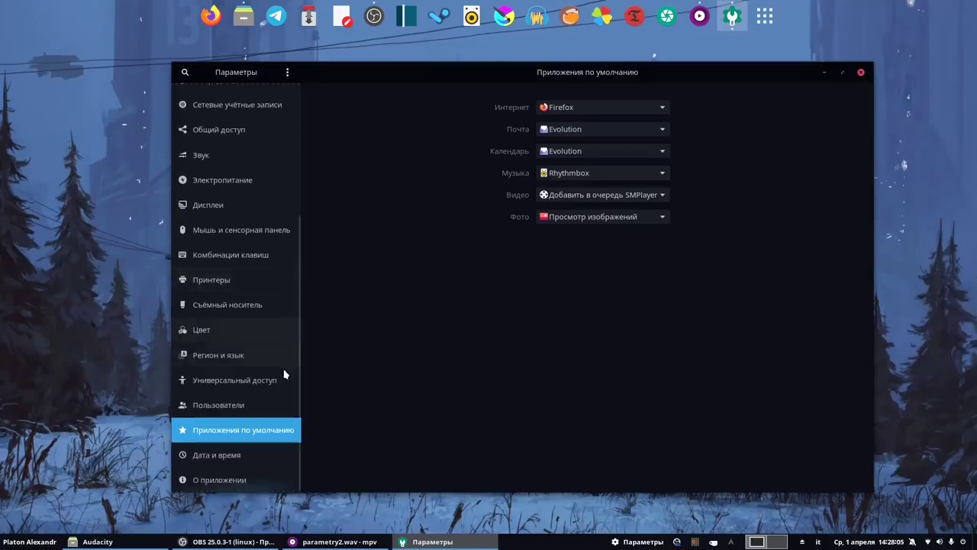
{"action": "left_click", "coordinate": [255, 451]}
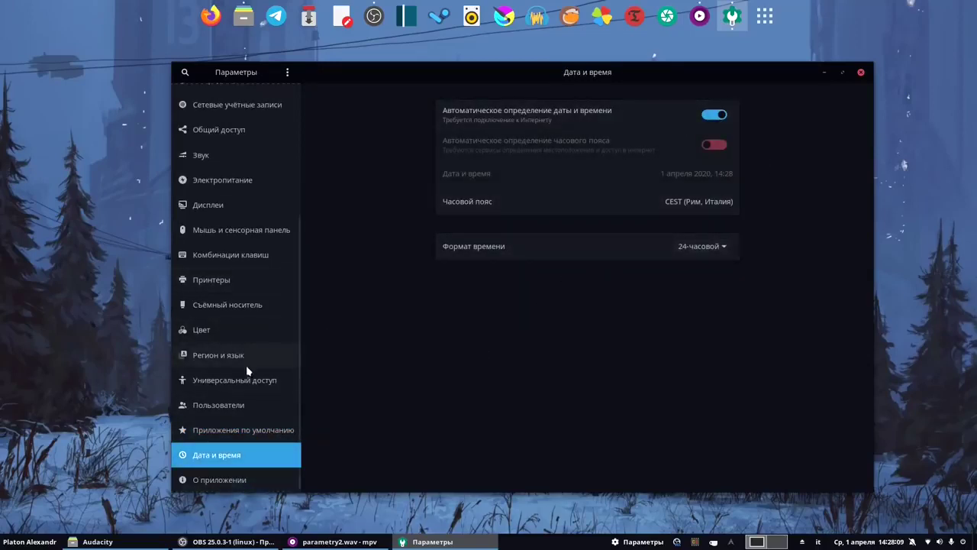
{"action": "left_click", "coordinate": [255, 480]}
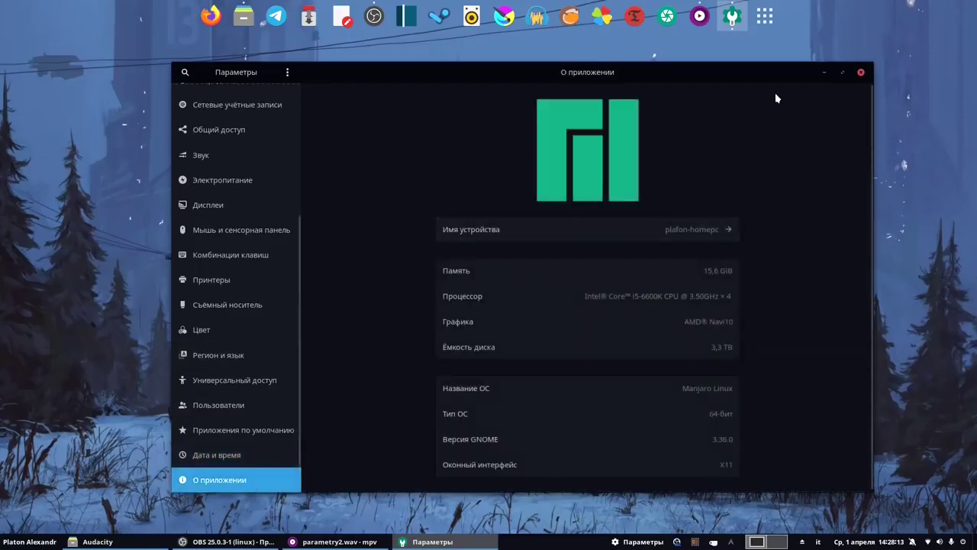
{"action": "scroll", "coordinate": [771, 277], "scroll_direction": "down", "scroll_amount": 1}
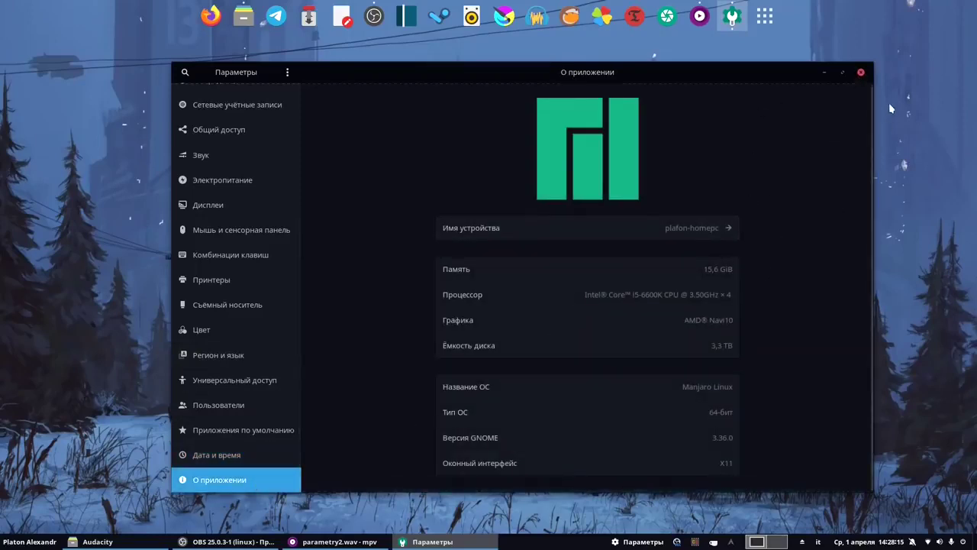
{"action": "left_click", "coordinate": [860, 72]}
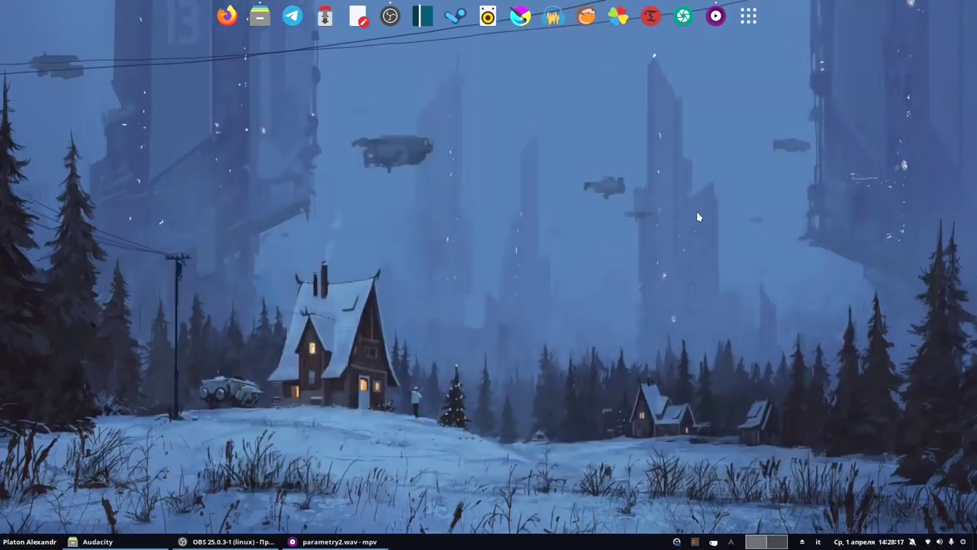
Run neofetch in a new terminal, centre its window, and enter the command sudo pacman -S audacity.
{"action": "key", "text": "ctrl+alt+t"}
{"action": "type", "text": "neofetch"}
{"action": "key", "text": "Return"}
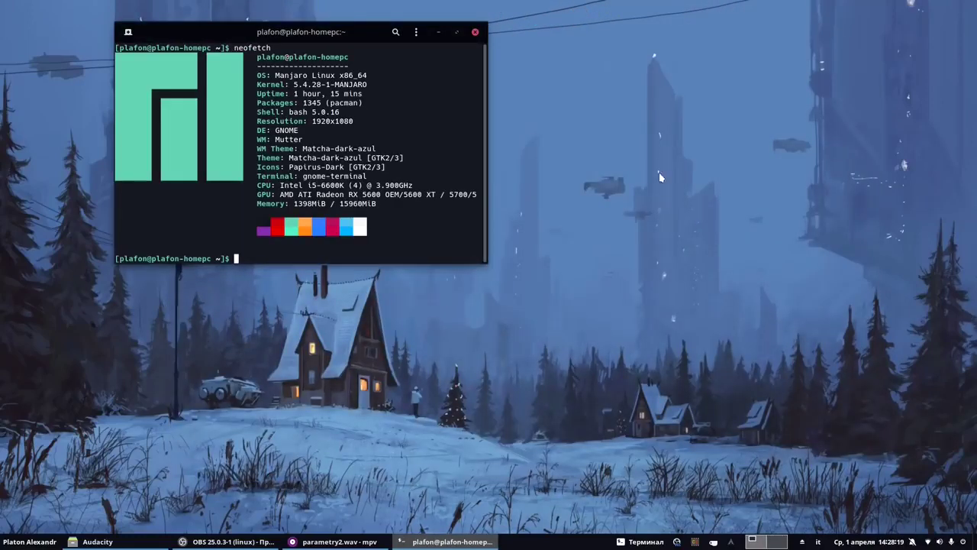
{"action": "left_click_drag", "start_coordinate": [356, 32], "coordinate": [519, 166]}
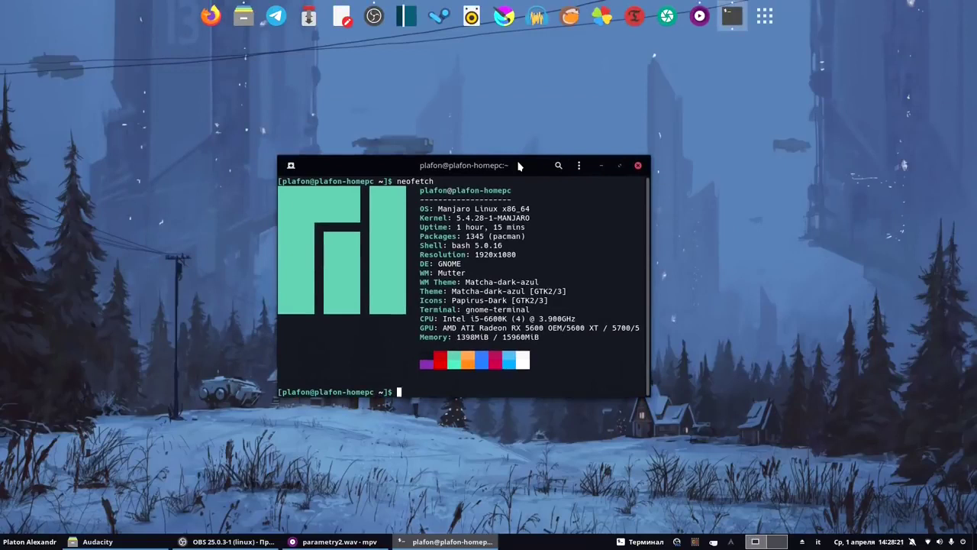
{"action": "type", "text": "sudo pacman -S audacity"}
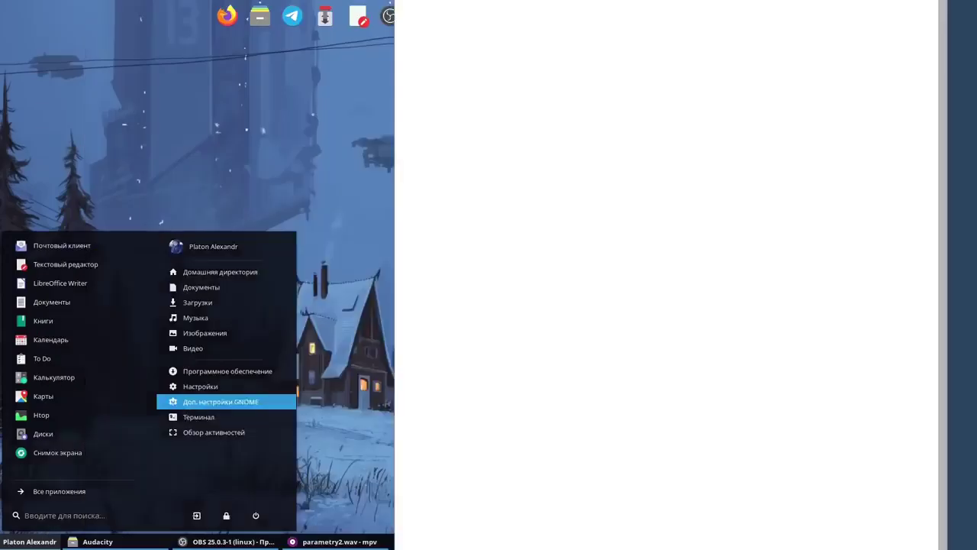
Open the additional GNOME settings (Доп. настройки GNOME) and centre their window on the desktop.
{"action": "left_click", "coordinate": [218, 402]}
{"action": "left_click_drag", "start_coordinate": [475, 116], "coordinate": [497, 152]}
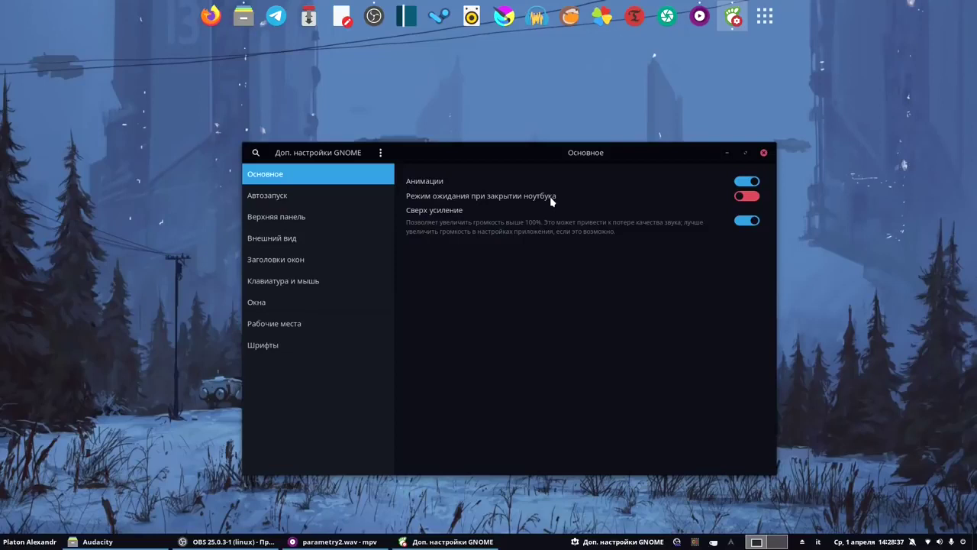
{"action": "left_click_drag", "start_coordinate": [559, 158], "coordinate": [540, 150]}
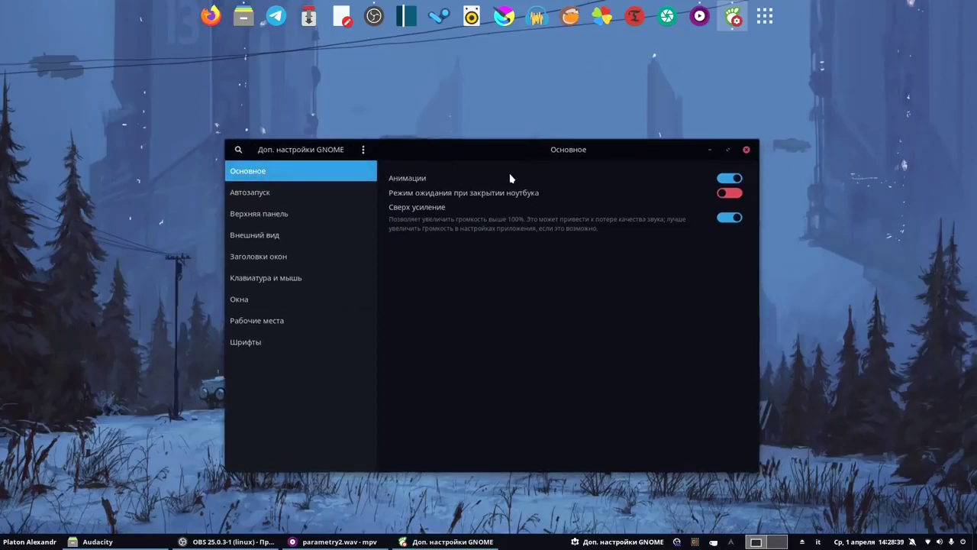
Turn off Анимации in the general settings and test the effect by opening and closing the applications overview.
{"action": "left_click", "coordinate": [729, 177]}
{"action": "left_click", "coordinate": [765, 15]}
{"action": "scroll", "coordinate": [703, 131], "scroll_direction": "down", "scroll_amount": 1}
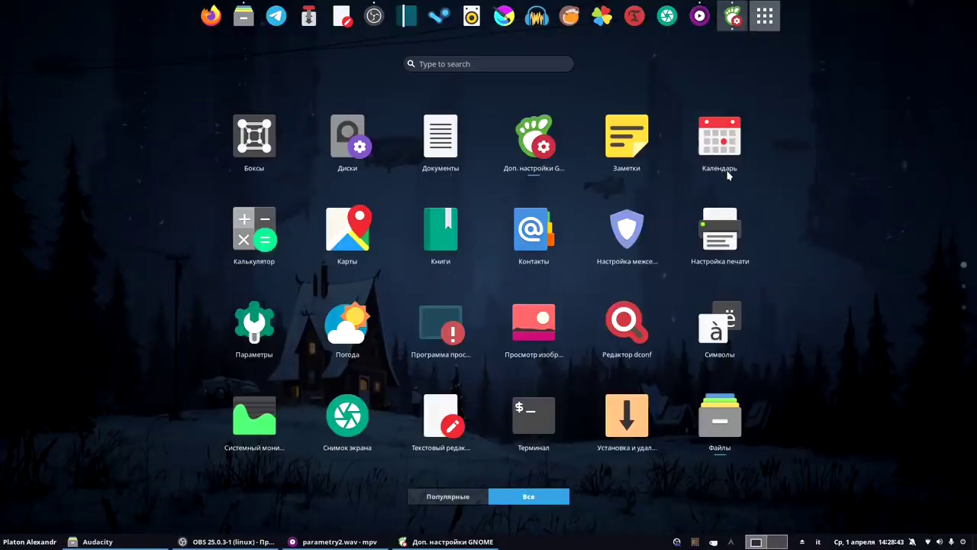
{"action": "scroll", "coordinate": [727, 175], "scroll_direction": "down", "scroll_amount": 1}
{"action": "left_click", "coordinate": [765, 15]}
{"action": "left_click", "coordinate": [729, 178]}
{"action": "left_click", "coordinate": [730, 178]}
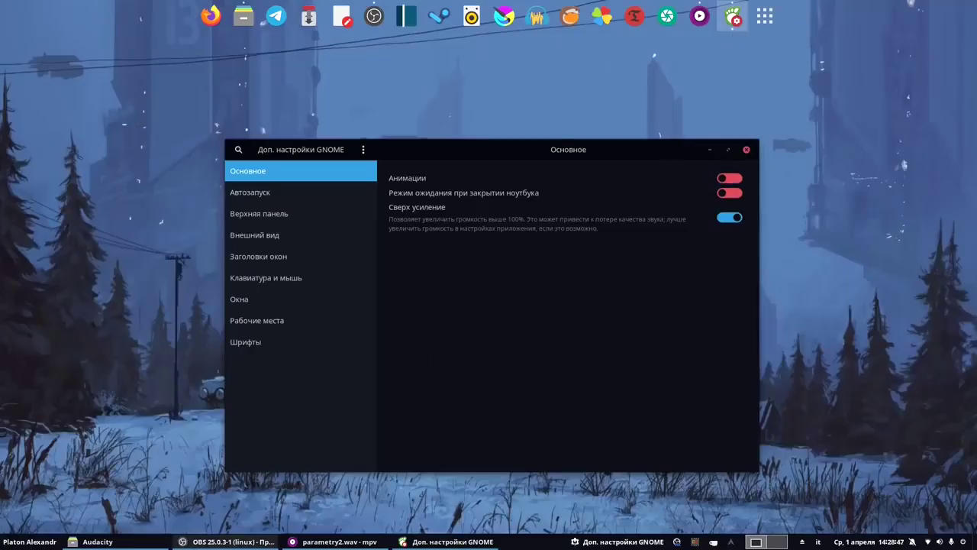
Open the file manager, maximize and restore its window to check the behaviour without animations, and close it.
{"action": "left_click", "coordinate": [244, 15]}
{"action": "double_click", "coordinate": [305, 18]}
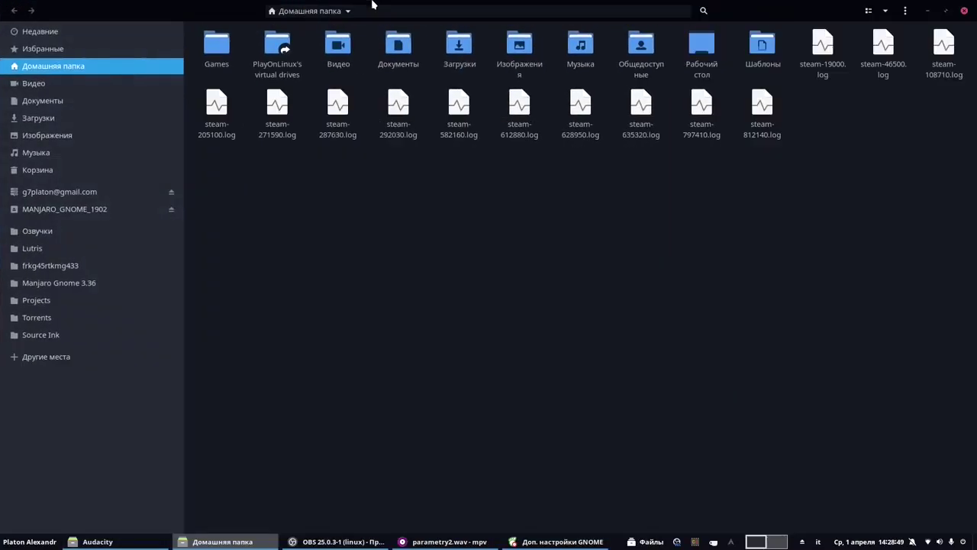
{"action": "left_click_drag", "start_coordinate": [247, 17], "coordinate": [281, 95]}
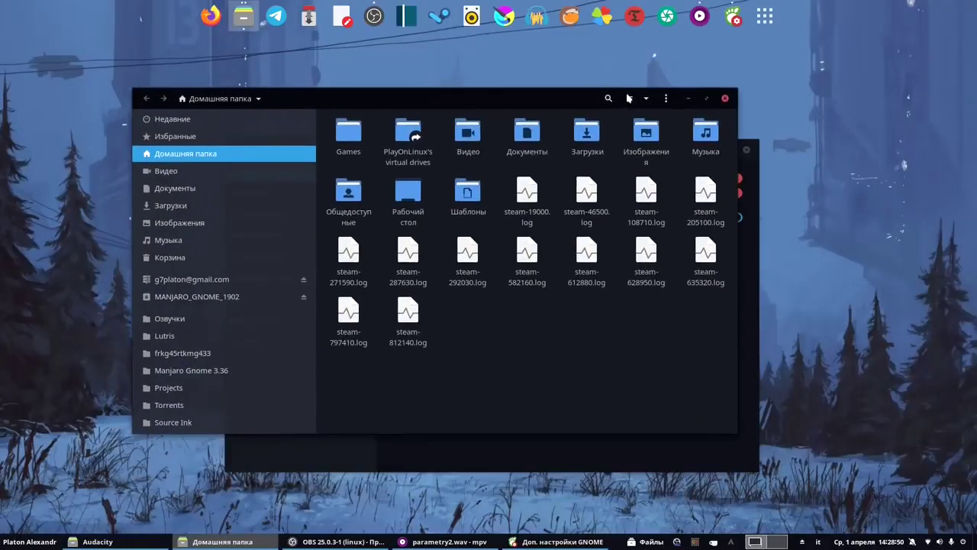
{"action": "left_click", "coordinate": [726, 98]}
Turn Анимации back on, and test it by opening, maximizing, restoring and closing a file manager window.
{"action": "left_click", "coordinate": [730, 178]}
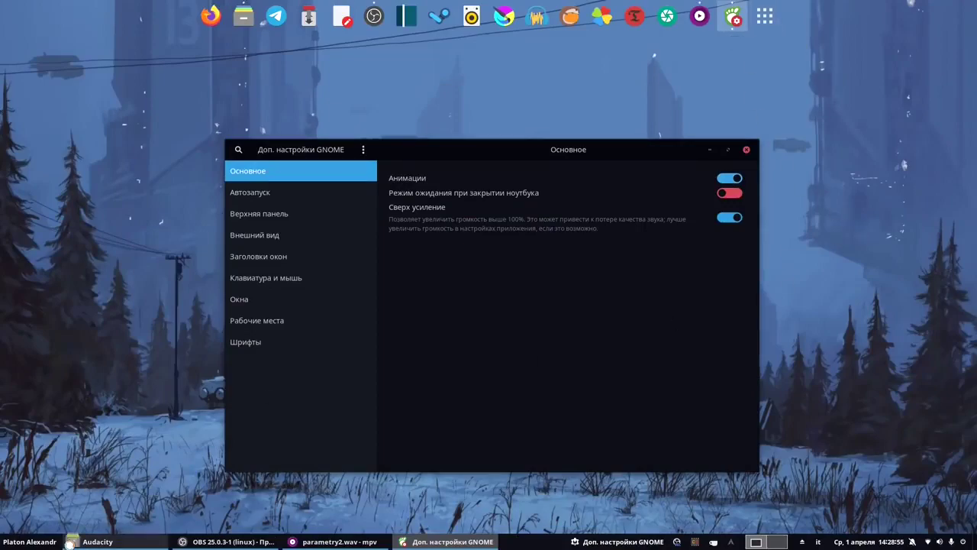
{"action": "left_click", "coordinate": [244, 15]}
{"action": "left_click_drag", "start_coordinate": [268, 110], "coordinate": [346, 6]}
{"action": "left_click_drag", "start_coordinate": [249, 8], "coordinate": [283, 76]}
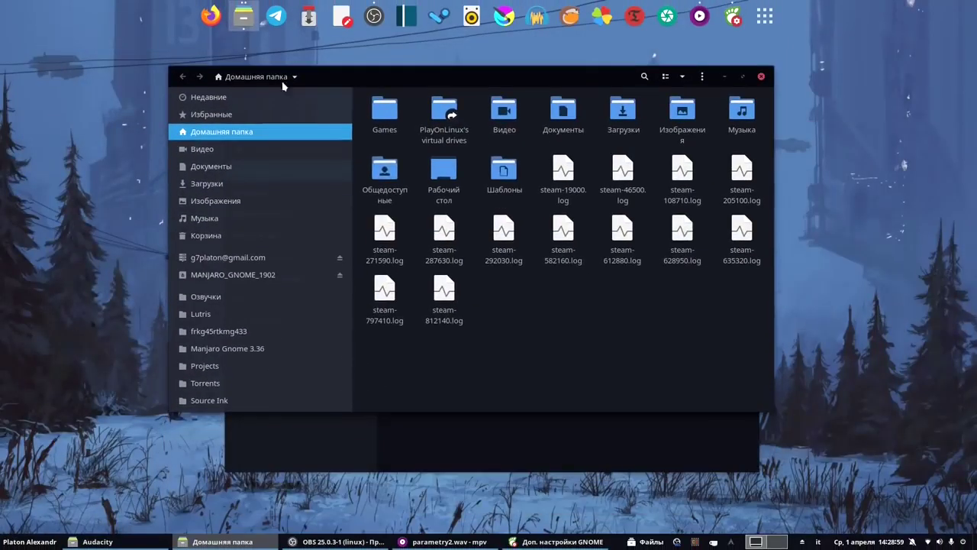
{"action": "left_click", "coordinate": [760, 75]}
Open and close the applications overview repeatedly to examine its icon animation.
{"action": "left_click", "coordinate": [756, 20]}
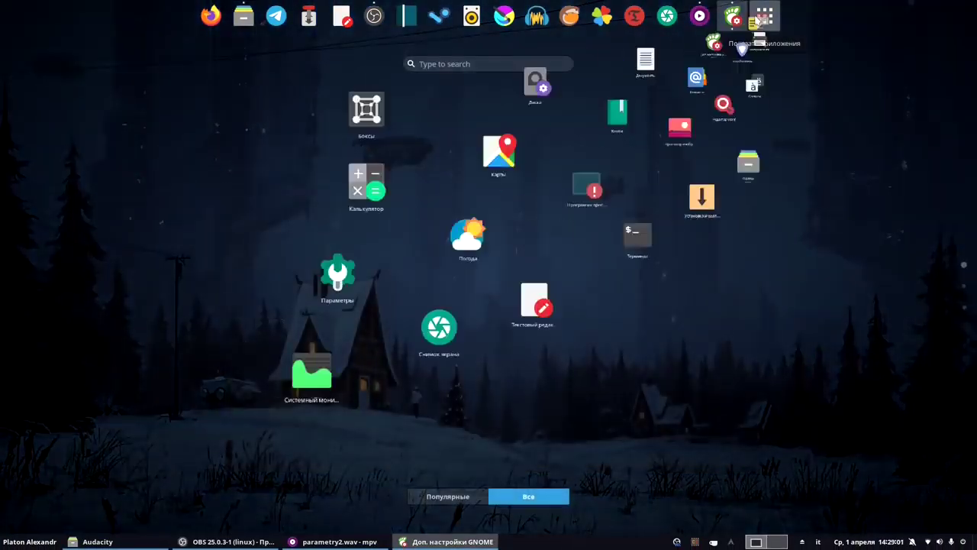
{"action": "left_click", "coordinate": [756, 19]}
{"action": "left_click", "coordinate": [756, 19]}
{"action": "left_click", "coordinate": [756, 19]}
{"action": "left_click", "coordinate": [756, 19]}
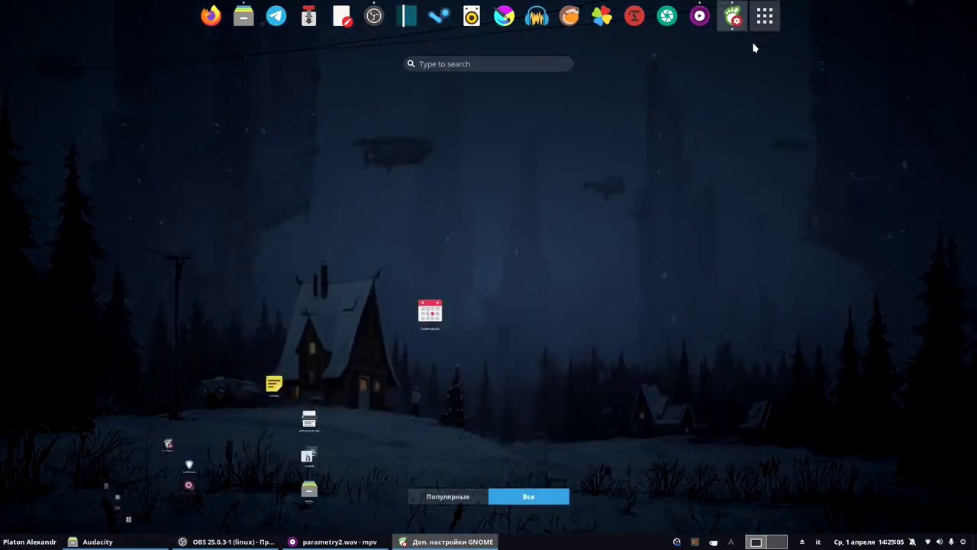
{"action": "left_click", "coordinate": [756, 19]}
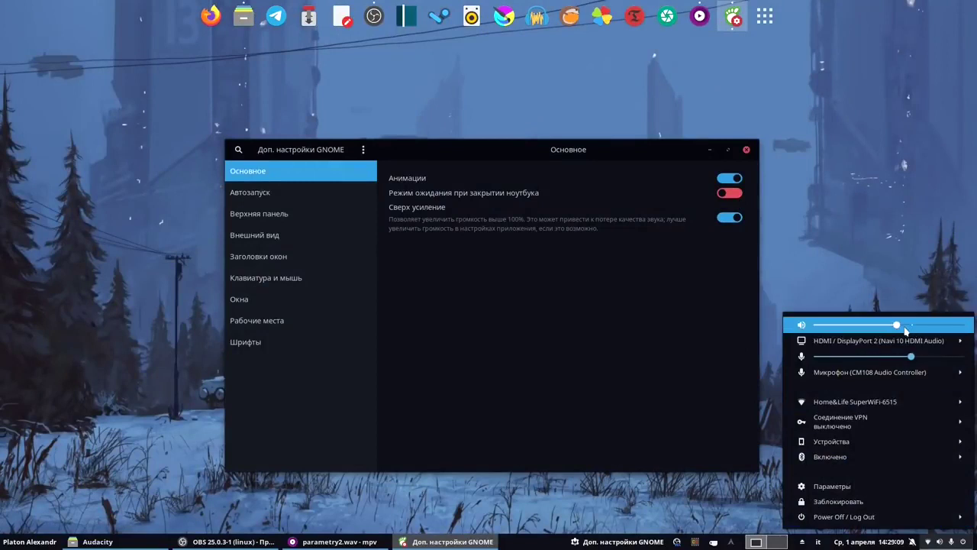
Adjust the output volume in connection with the Сверх усиление option, and open the startup applications (Автозапуск).
{"action": "mouse_move", "coordinate": [903, 329]}
{"action": "left_mouse_down"}
{"action": "mouse_move", "coordinate": [936, 330]}
{"action": "mouse_move", "coordinate": [901, 335]}
{"action": "left_mouse_up"}
{"action": "left_click", "coordinate": [732, 218]}
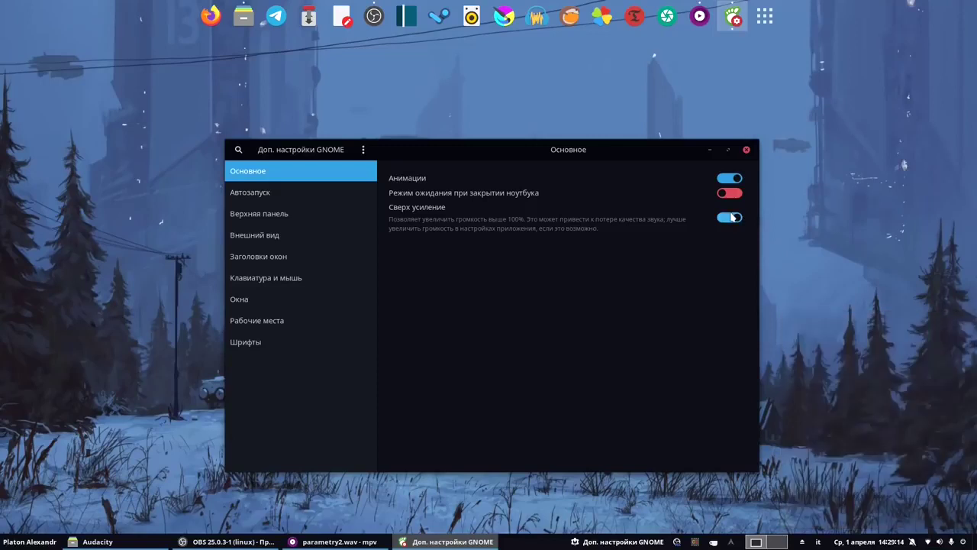
{"action": "left_click", "coordinate": [297, 192]}
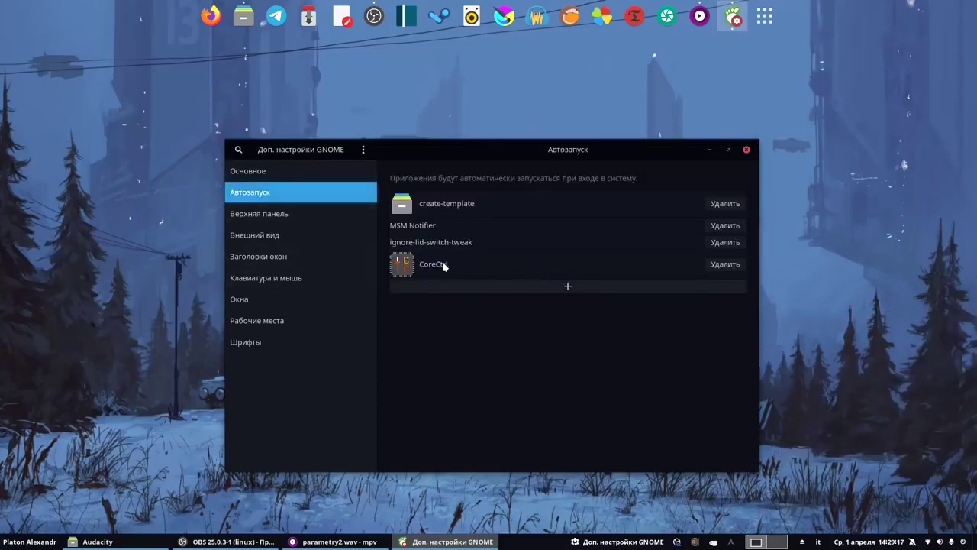
Switch to CoreCtrl, minimize the additional settings, centre the CoreCtrl window, and open the global profile's GPU 0 settings.
{"action": "left_click", "coordinate": [695, 542]}
{"action": "left_click", "coordinate": [707, 151]}
{"action": "left_click_drag", "start_coordinate": [313, 147], "coordinate": [560, 123]}
{"action": "left_click", "coordinate": [266, 168]}
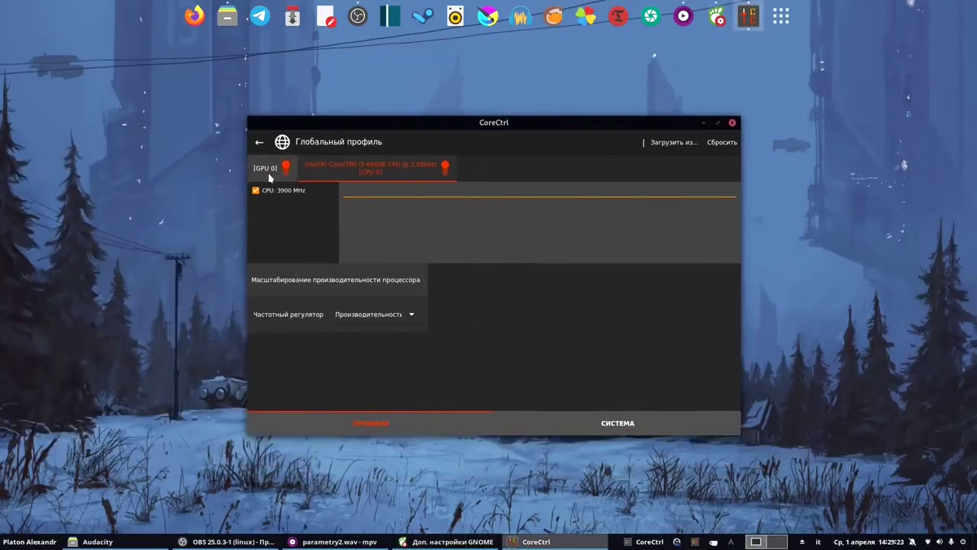
Enlarge and centre the CoreCtrl window so the whole GPU fan curve fits.
{"action": "left_click_drag", "start_coordinate": [368, 123], "coordinate": [402, 122]}
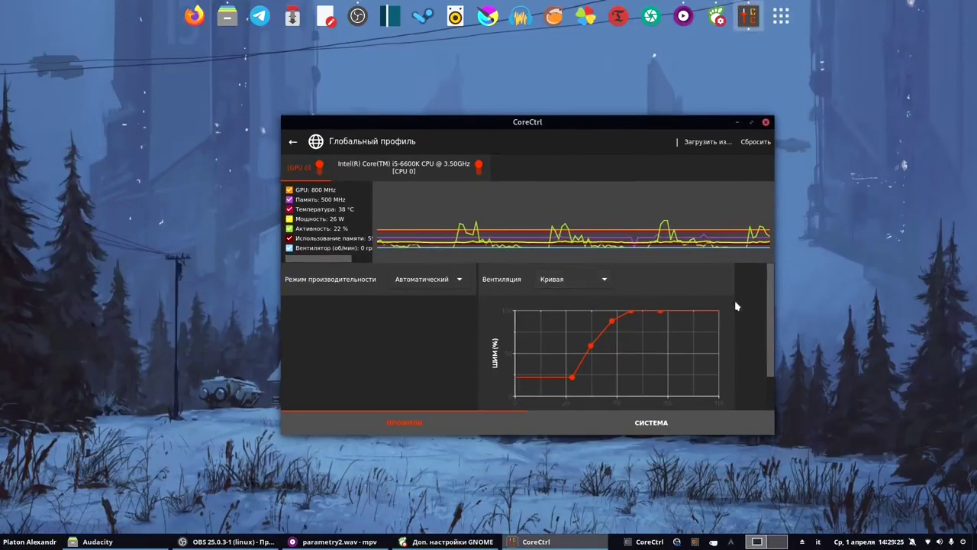
{"action": "scroll", "coordinate": [771, 336], "scroll_direction": "down", "scroll_amount": 3}
{"action": "scroll", "coordinate": [771, 336], "scroll_direction": "up", "scroll_amount": 3}
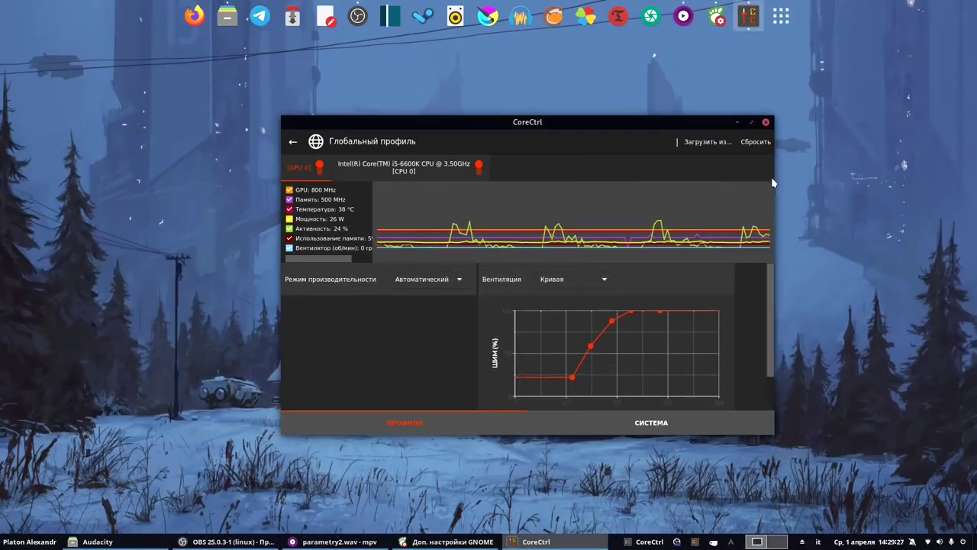
{"action": "left_click_drag", "start_coordinate": [775, 116], "coordinate": [858, 58]}
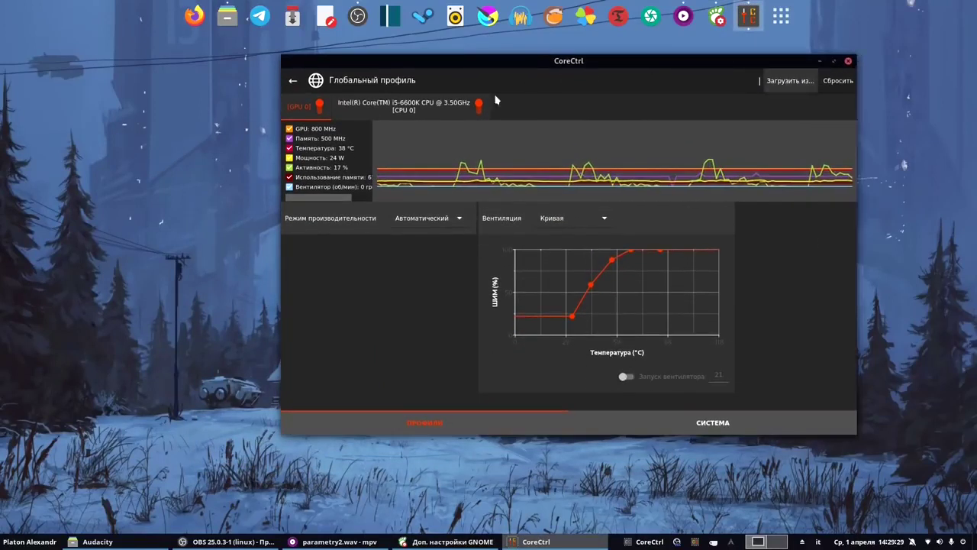
{"action": "left_click_drag", "start_coordinate": [491, 65], "coordinate": [435, 101]}
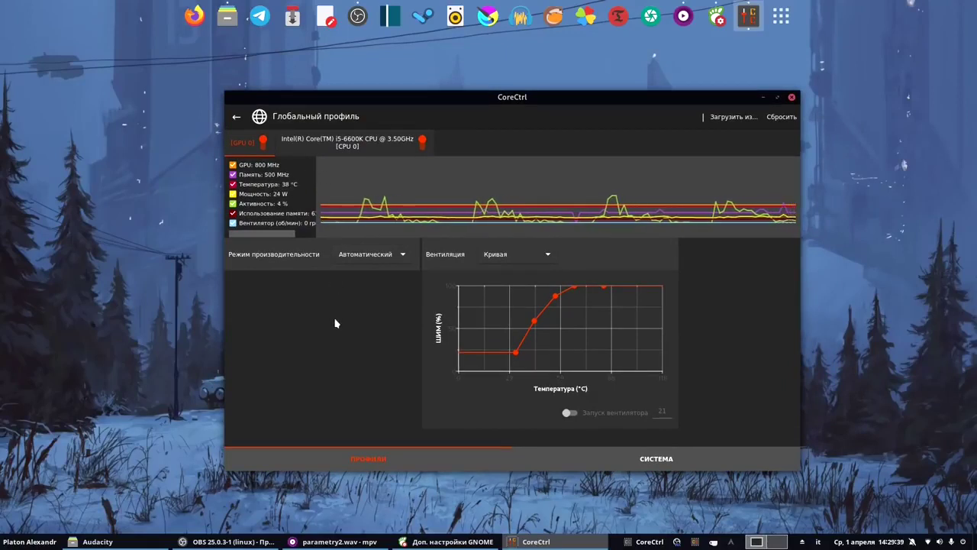
Set the GPU performance mode to Фиксированный with the Высокий level, and apply and save the global profile.
{"action": "left_click", "coordinate": [370, 254]}
{"action": "left_click", "coordinate": [366, 279]}
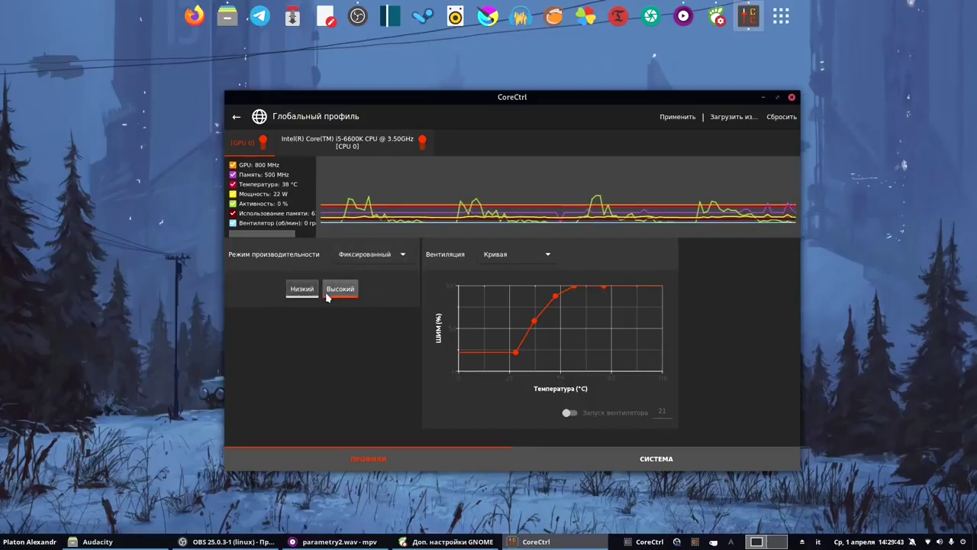
{"action": "left_click", "coordinate": [662, 120]}
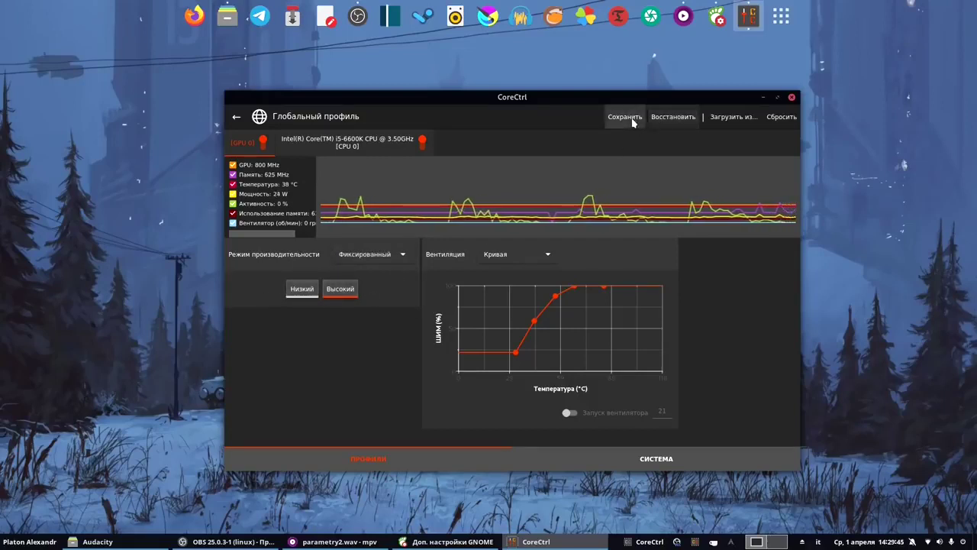
{"action": "left_click", "coordinate": [632, 121]}
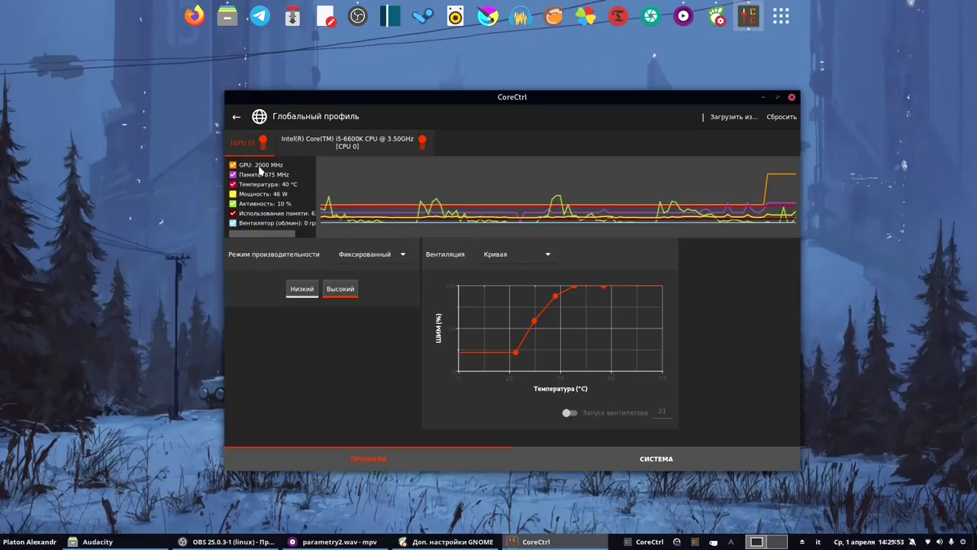
Set the GPU performance mode to Автоматический, and apply and save the global profile.
{"action": "left_click", "coordinate": [371, 262]}
{"action": "left_click", "coordinate": [370, 254]}
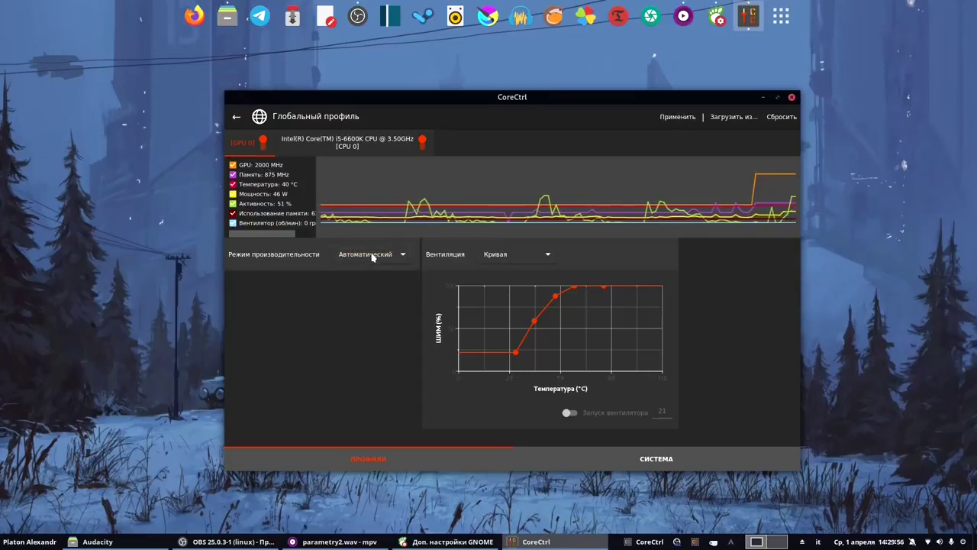
{"action": "left_click", "coordinate": [663, 117]}
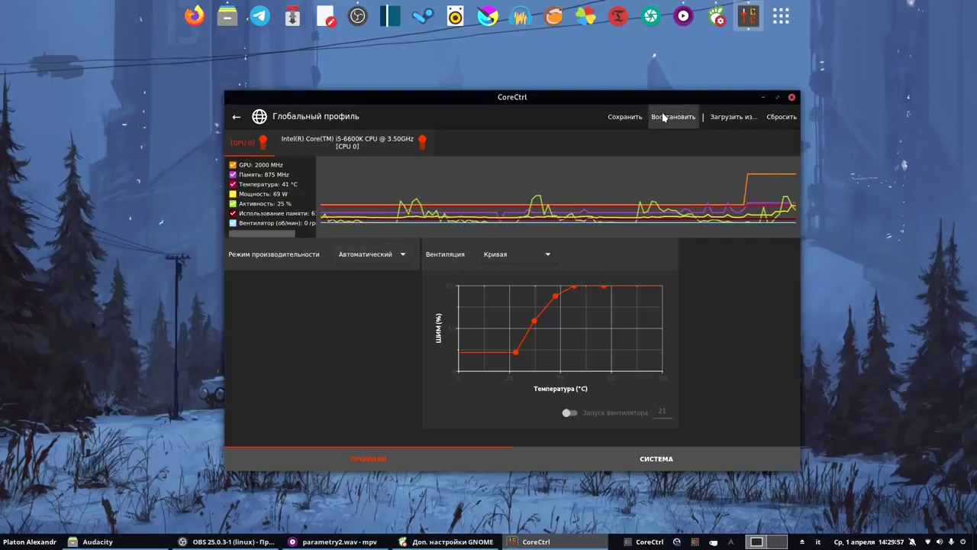
{"action": "left_click", "coordinate": [614, 116]}
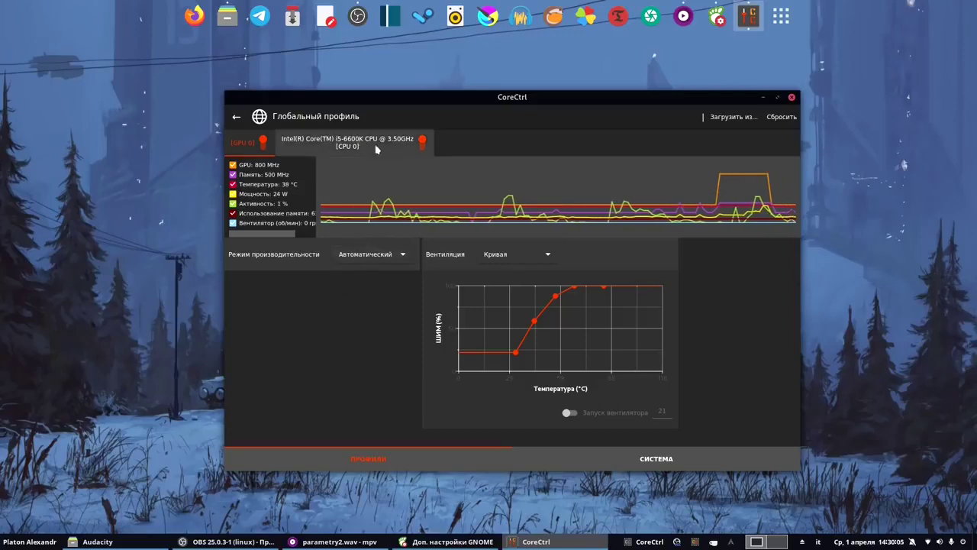
Open the global profile's CPU 0 settings and examine the Частотный регулятор options Производительность and Экономия энергии.
{"action": "left_click", "coordinate": [336, 145]}
{"action": "left_click", "coordinate": [365, 291]}
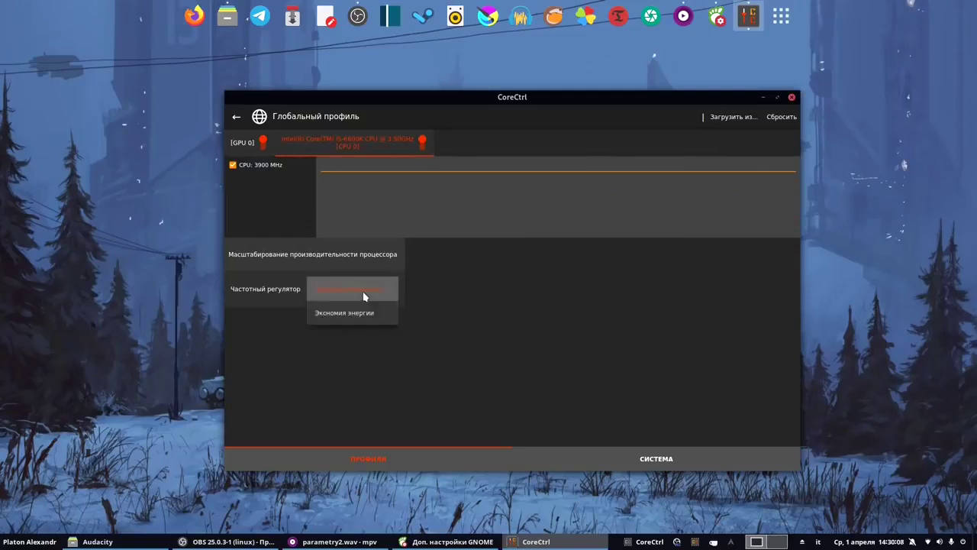
{"action": "left_click", "coordinate": [374, 343]}
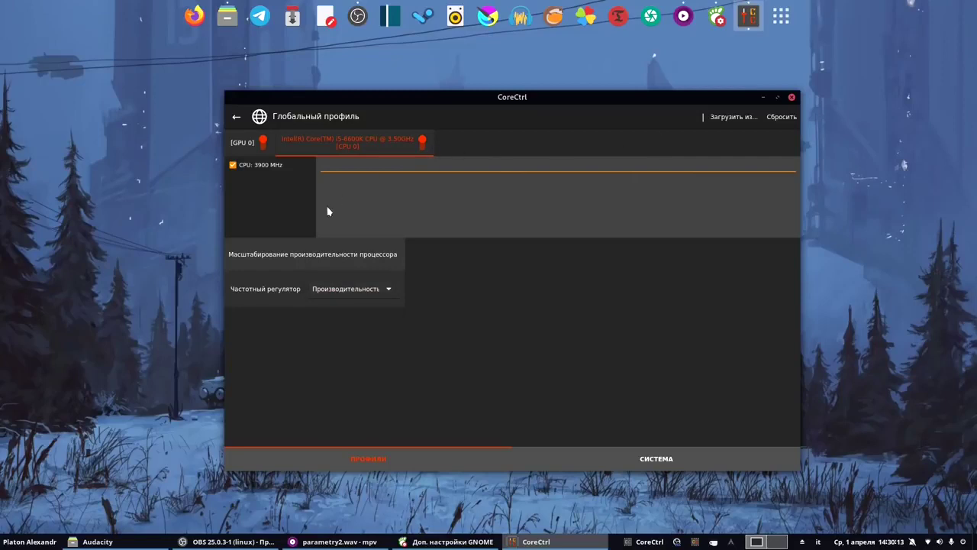
{"action": "left_click", "coordinate": [328, 288]}
{"action": "left_click", "coordinate": [334, 319]}
{"action": "left_click", "coordinate": [344, 296]}
{"action": "left_click", "coordinate": [378, 290]}
Close CoreCtrl and open the Верхняя панель section of the additional GNOME settings.
{"action": "left_click", "coordinate": [664, 117]}
{"action": "left_click", "coordinate": [792, 97]}
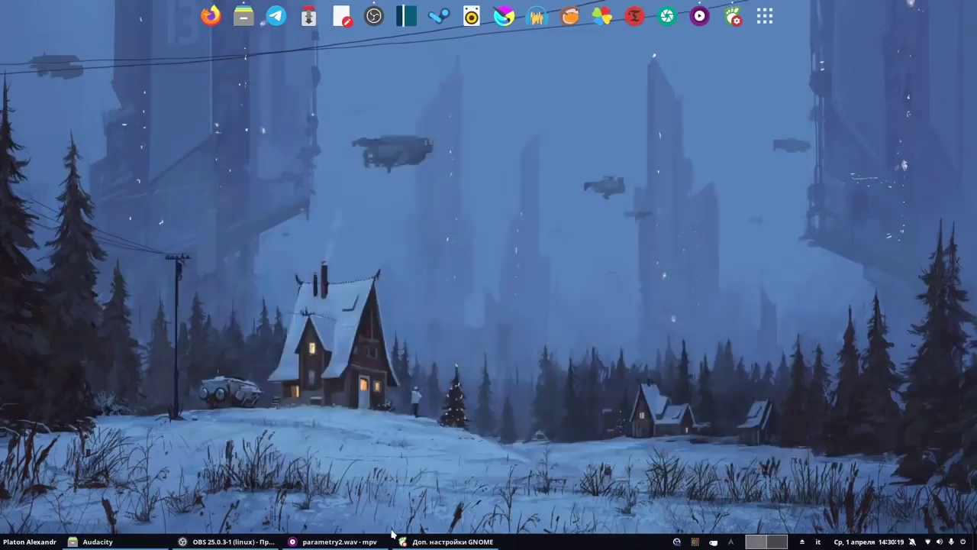
{"action": "left_click", "coordinate": [447, 541]}
{"action": "left_click", "coordinate": [314, 215]}
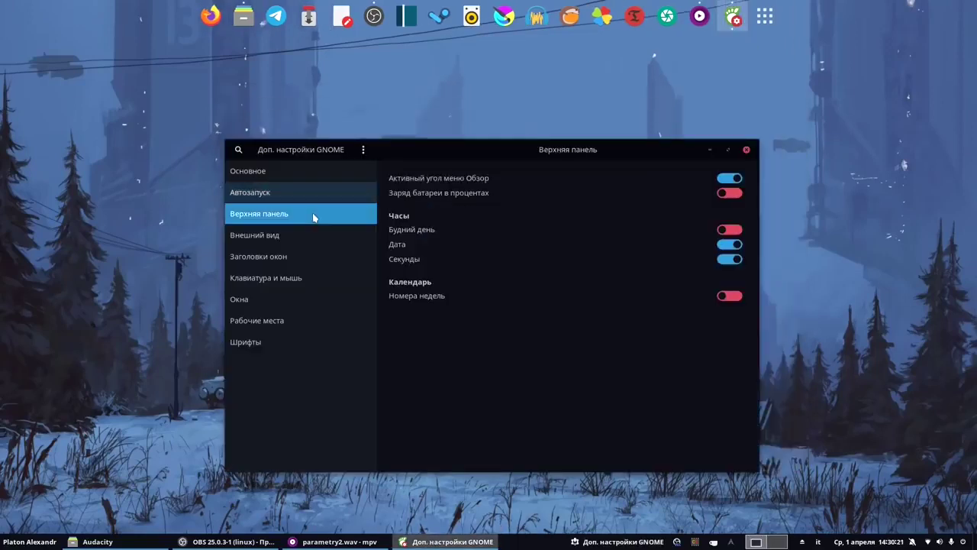
Switch Активный угол меню Обзор off and back on, testing the hot corner by opening and closing the overview.
{"action": "left_click", "coordinate": [729, 178]}
{"action": "left_click", "coordinate": [729, 178]}
{"action": "mouse_move", "coordinate": [0, 0]}
{"action": "left_click", "coordinate": [322, 301]}
{"action": "left_click", "coordinate": [729, 178]}
{"action": "left_click", "coordinate": [733, 180]}
{"action": "mouse_move", "coordinate": [0, 0]}
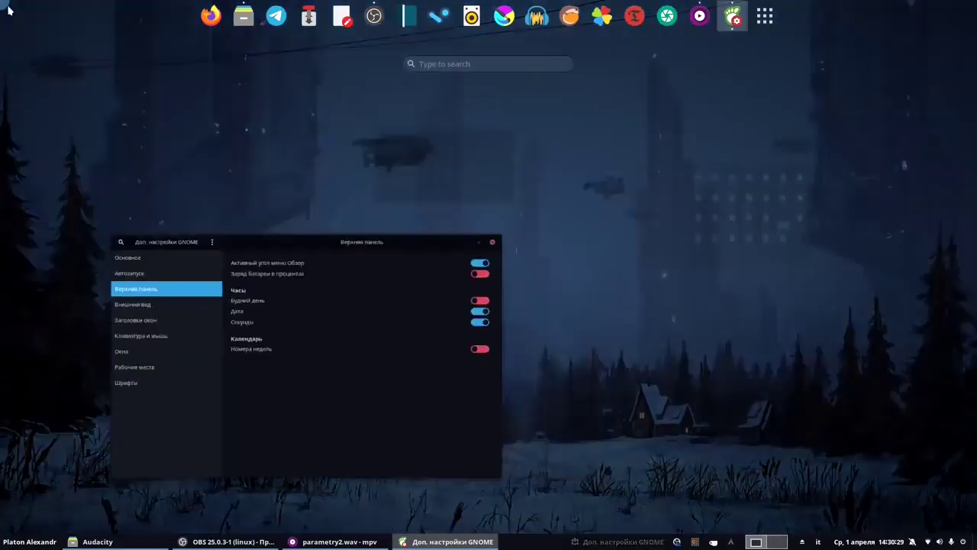
{"action": "key", "text": "Escape"}
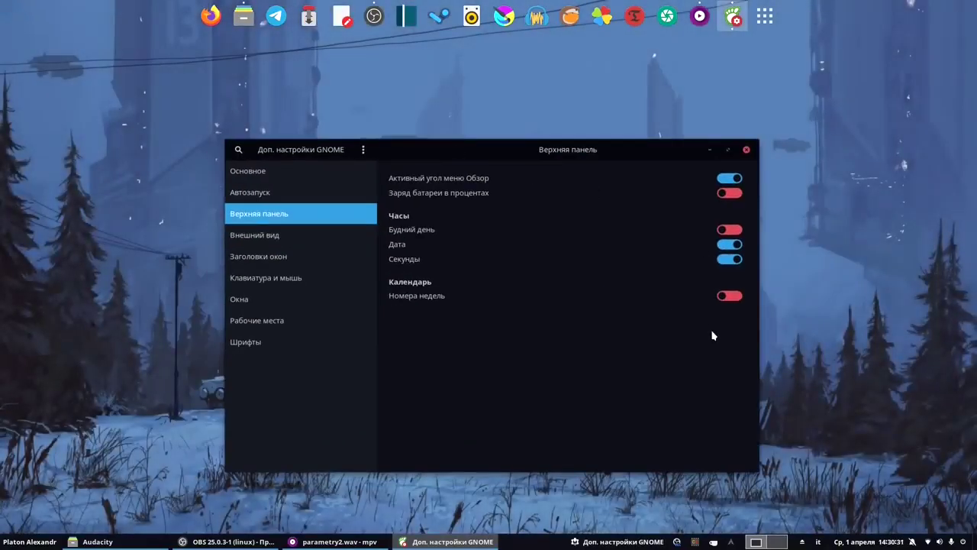
Open and close the activities overview several times, and switch the keyboard layout back to it.
{"action": "key", "text": "super"}
{"action": "key", "text": "super"}
{"action": "key", "text": "super"}
{"action": "key", "text": "super"}
{"action": "key", "text": "super"}
{"action": "key", "text": "super"}
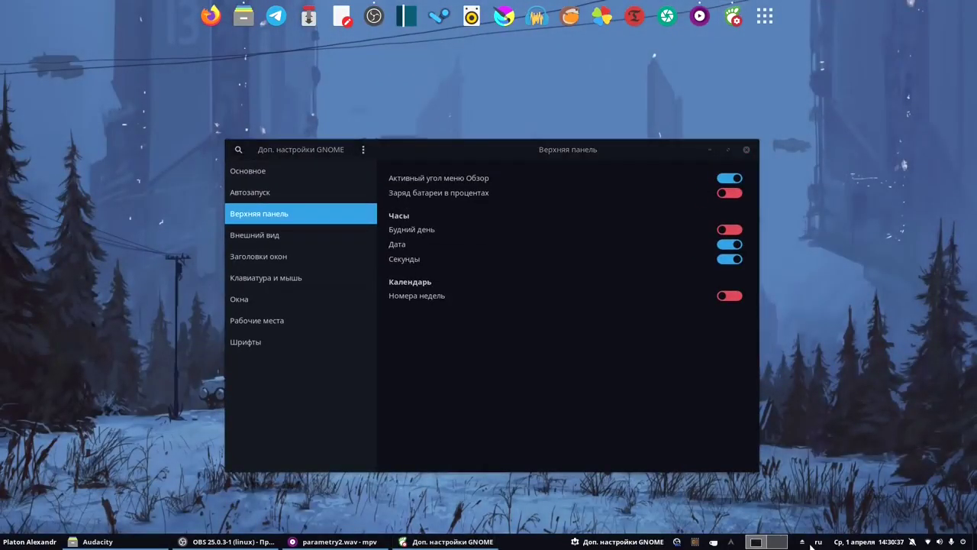
{"action": "key", "text": "super+space"}
{"action": "key", "text": "super"}
{"action": "key", "text": "super"}
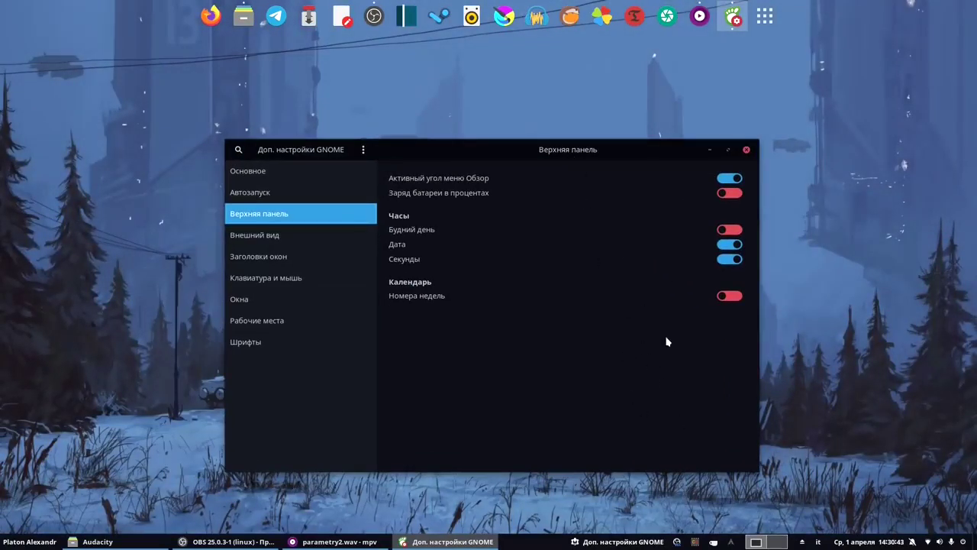
Switch the clock's Секунды option off and back on.
{"action": "left_click", "coordinate": [726, 260]}
{"action": "left_click", "coordinate": [733, 260]}
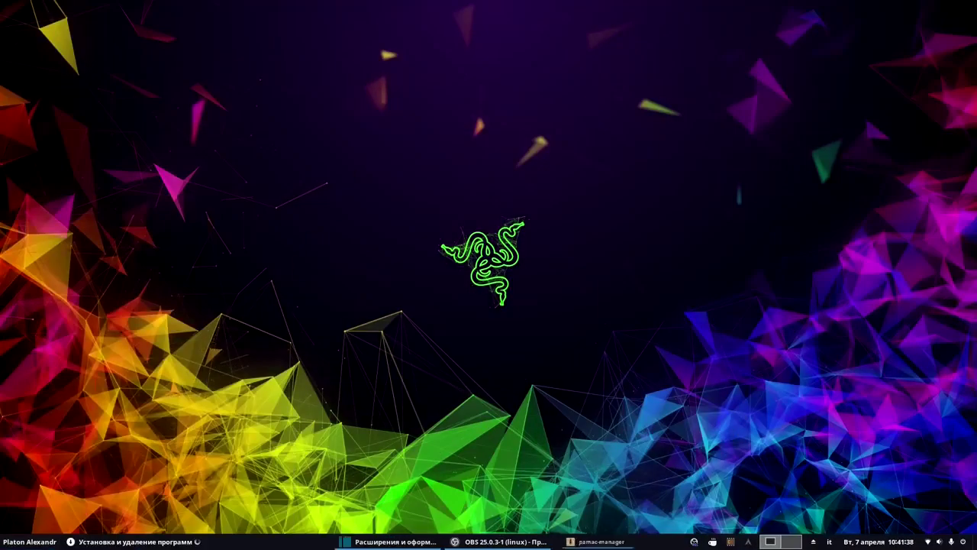
Search the package manager for gnome-shell-extensio, and move and enlarge its window to fit more of the list.
{"action": "key", "text": "ctrl+f"}
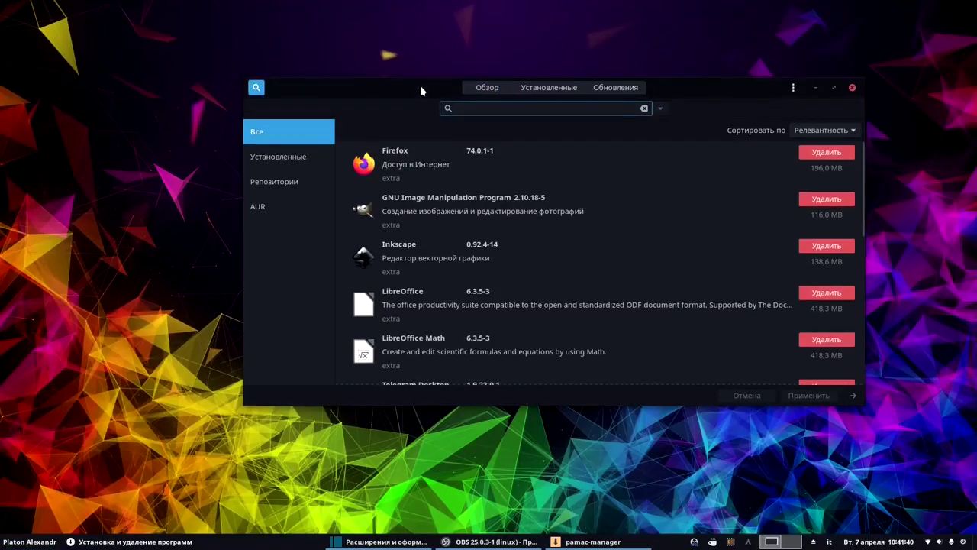
{"action": "left_click_drag", "start_coordinate": [421, 91], "coordinate": [393, 117]}
{"action": "type", "text": "gnome-sh"}
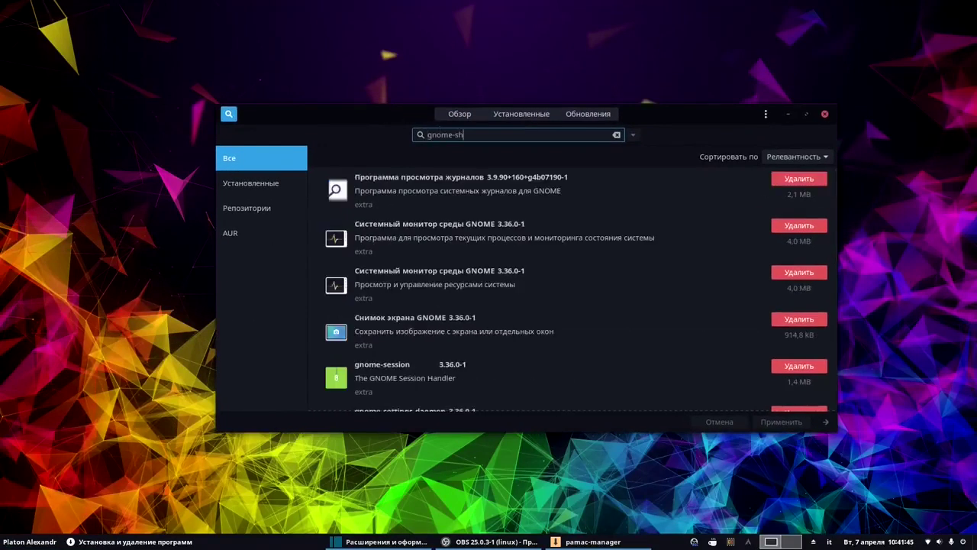
{"action": "type", "text": "ell-extensio"}
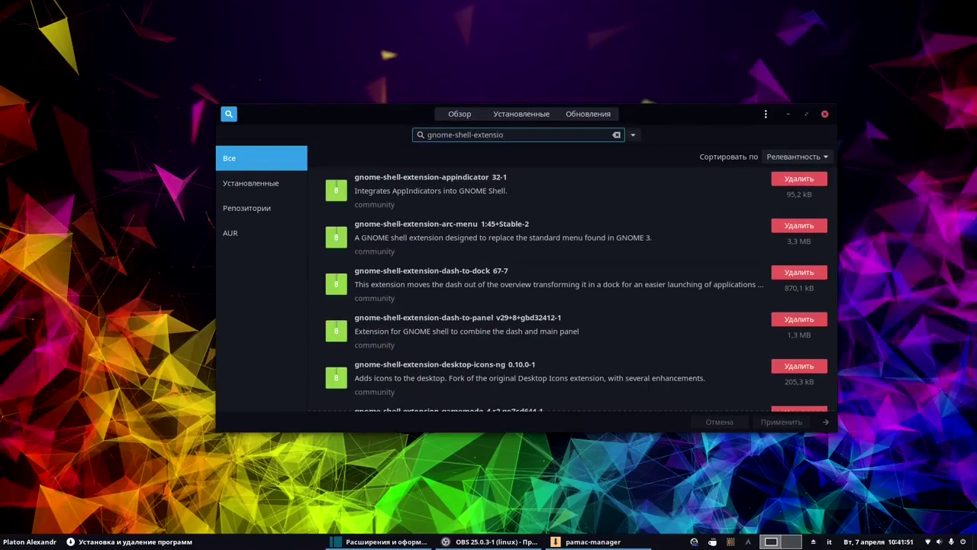
{"action": "left_click_drag", "start_coordinate": [682, 127], "coordinate": [601, 54]}
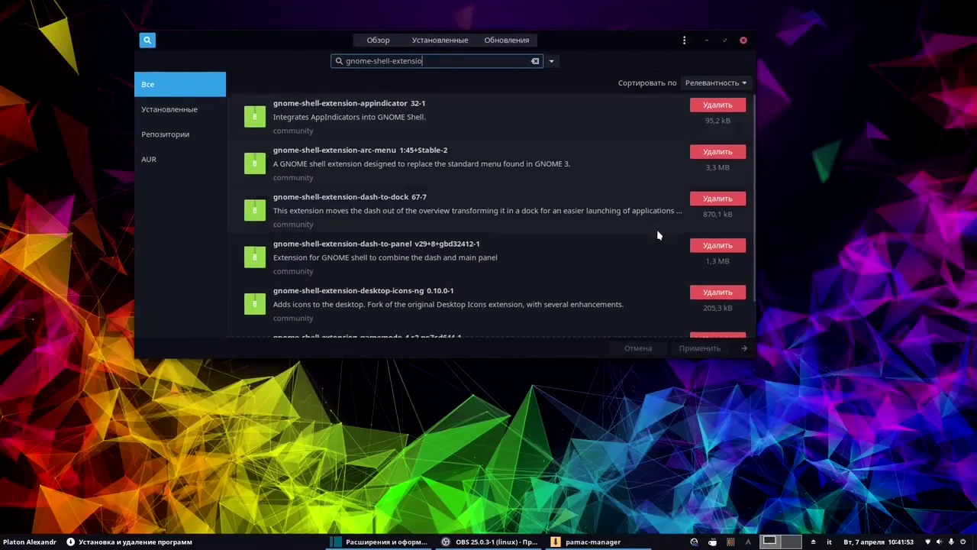
{"action": "left_click_drag", "start_coordinate": [647, 357], "coordinate": [646, 495]}
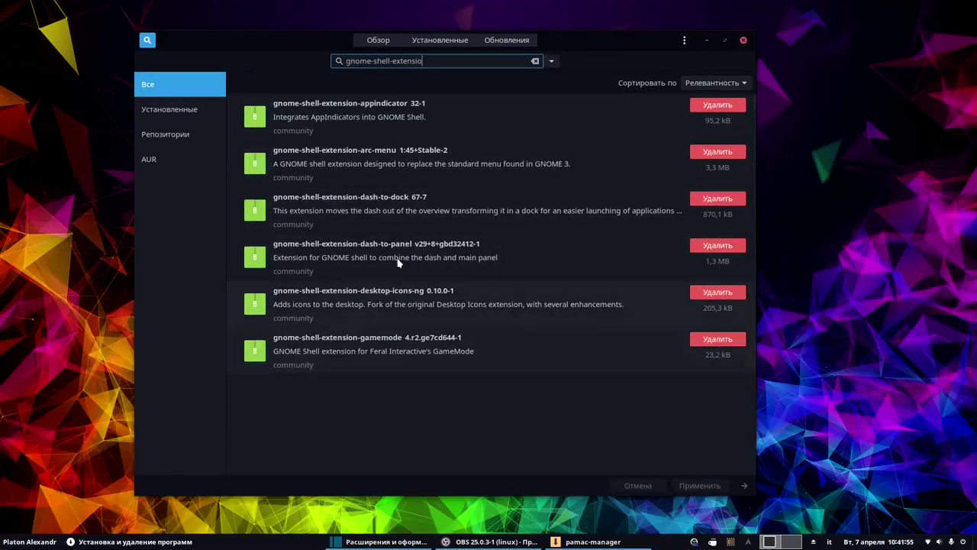
Filter the package results by Установленные and by Репозитории, and look through the whole repository list.
{"action": "left_click", "coordinate": [171, 113]}
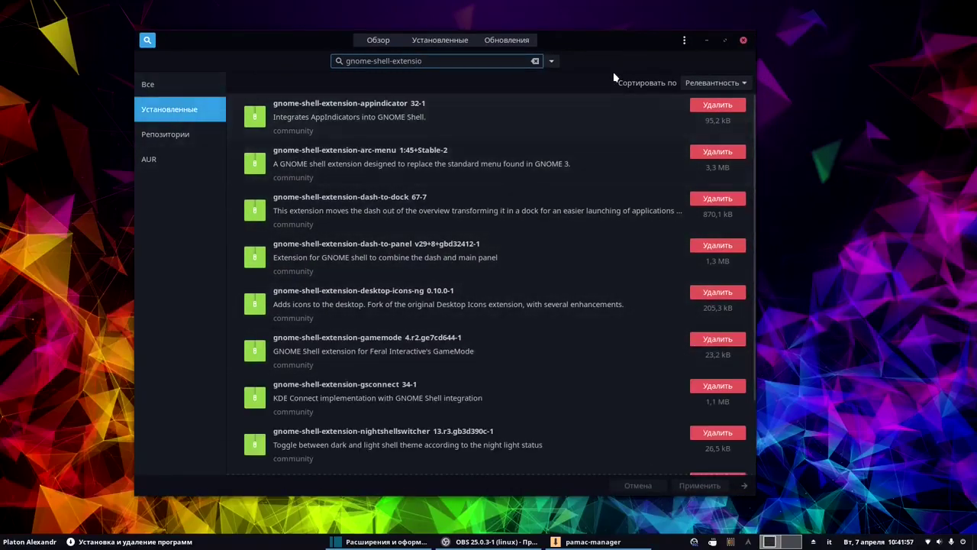
{"action": "left_click", "coordinate": [157, 136]}
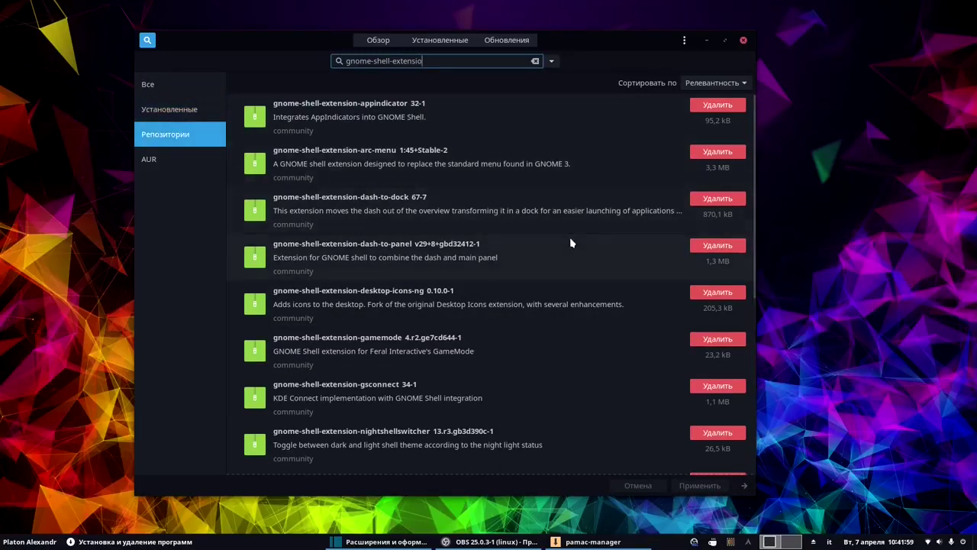
{"action": "scroll", "coordinate": [569, 251], "scroll_direction": "down", "scroll_amount": 3}
{"action": "scroll", "coordinate": [565, 251], "scroll_direction": "down", "scroll_amount": 5}
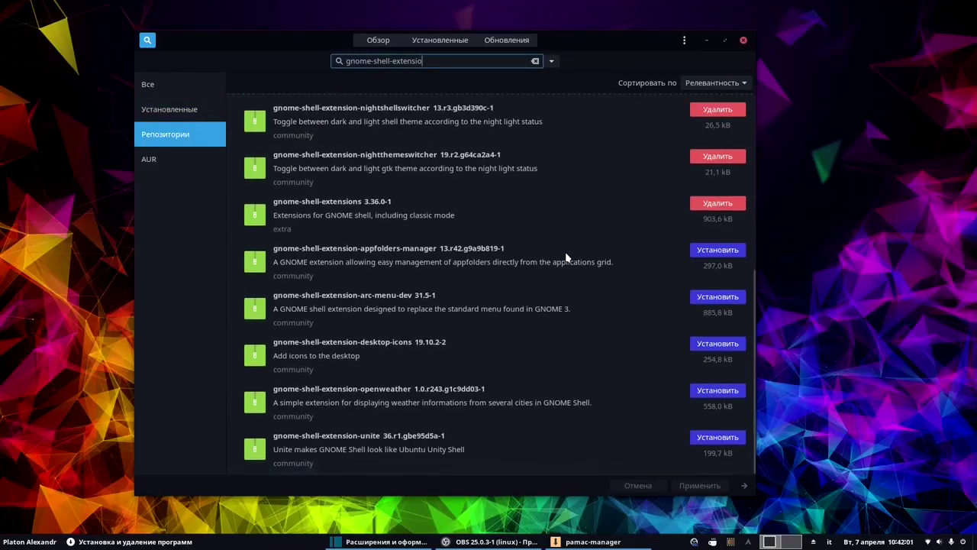
{"action": "scroll", "coordinate": [566, 257], "scroll_direction": "up", "scroll_amount": 6}
{"action": "scroll", "coordinate": [567, 256], "scroll_direction": "up", "scroll_amount": 2}
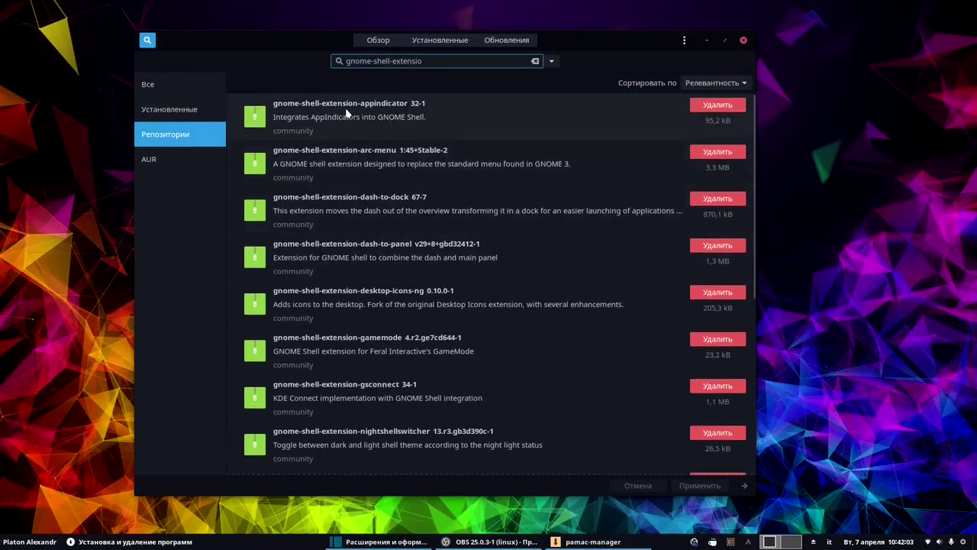
Review the repository extensions one by one and open the details of gnome-shell-extension-appfolders-manager.
{"action": "scroll", "coordinate": [386, 257], "scroll_direction": "down", "scroll_amount": 1}
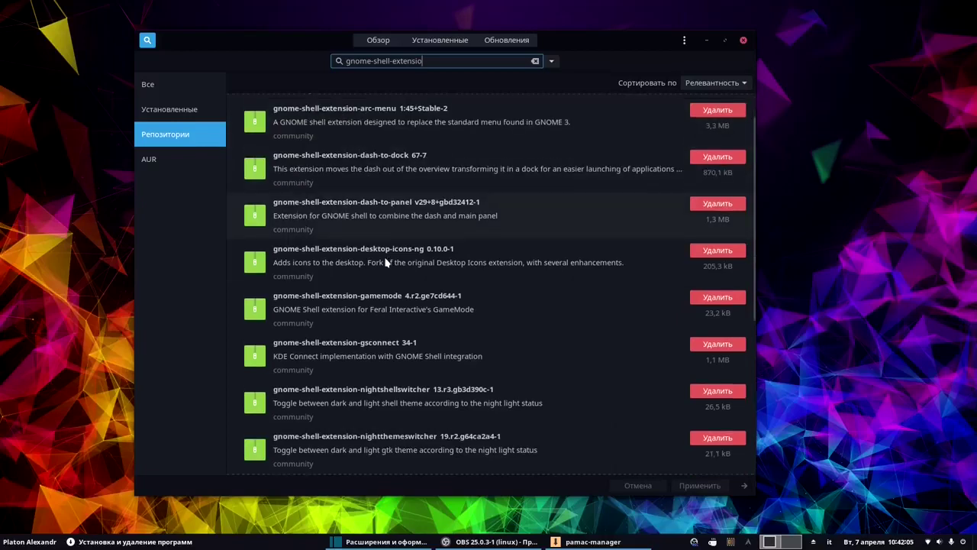
{"action": "scroll", "coordinate": [404, 317], "scroll_direction": "down", "scroll_amount": 2}
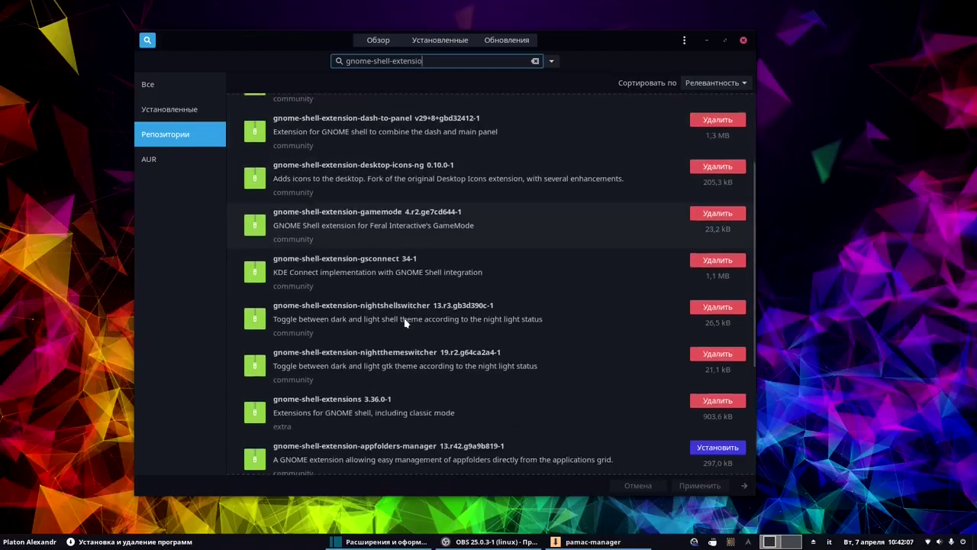
{"action": "scroll", "coordinate": [405, 322], "scroll_direction": "down", "scroll_amount": 3}
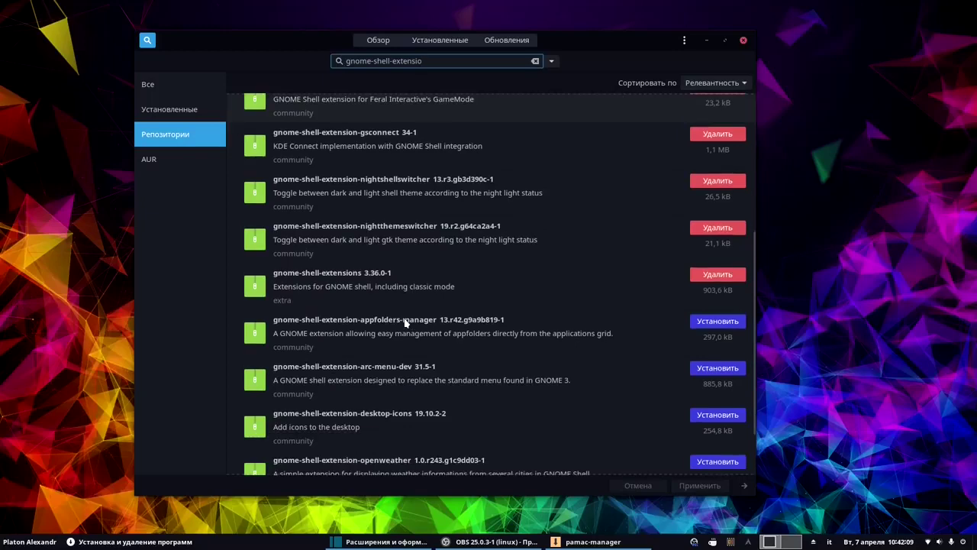
{"action": "scroll", "coordinate": [404, 321], "scroll_direction": "down", "scroll_amount": 1}
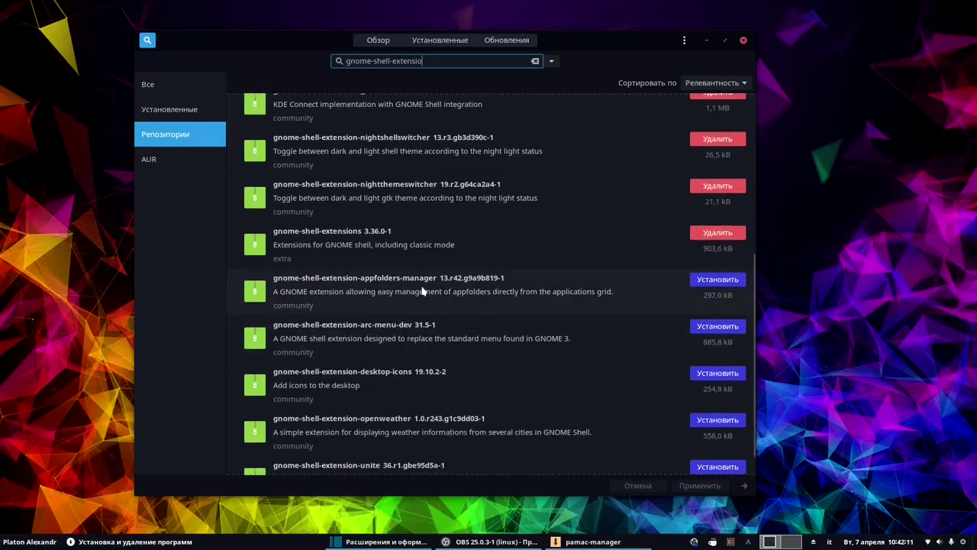
{"action": "left_click_drag", "start_coordinate": [594, 49], "coordinate": [618, 57]}
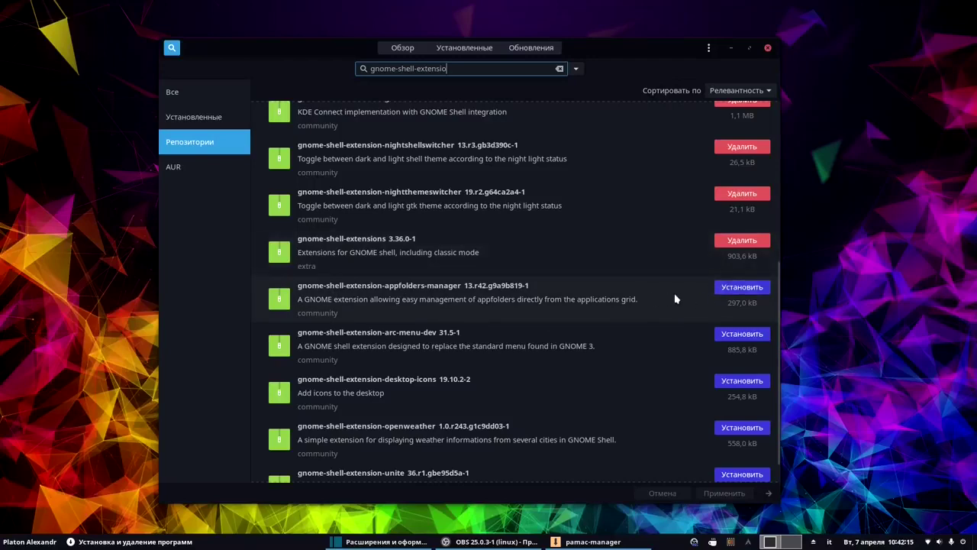
{"action": "left_click", "coordinate": [555, 302]}
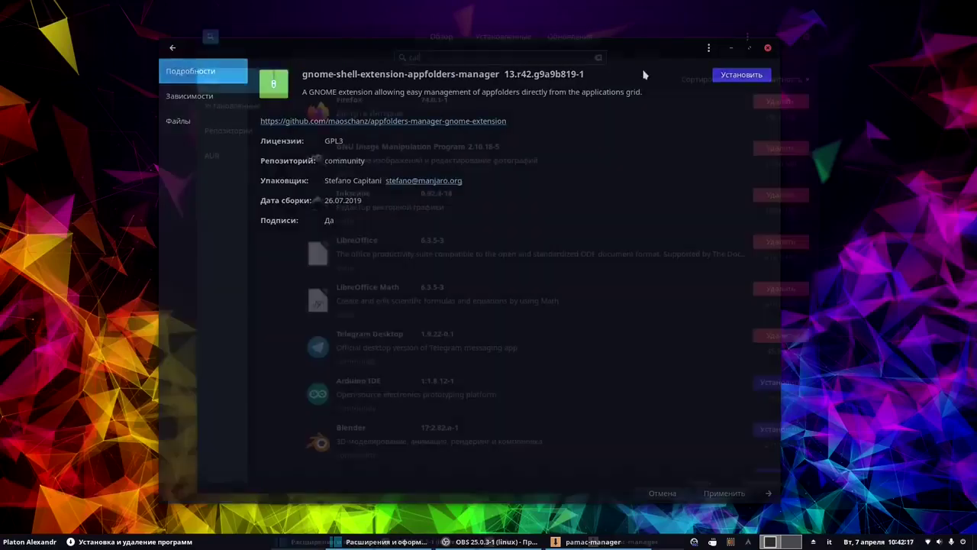
Search the packages for caffeine and open the caffeine-ng entry, and show the Caffeine indicator's menu.
{"action": "type", "text": "eine"}
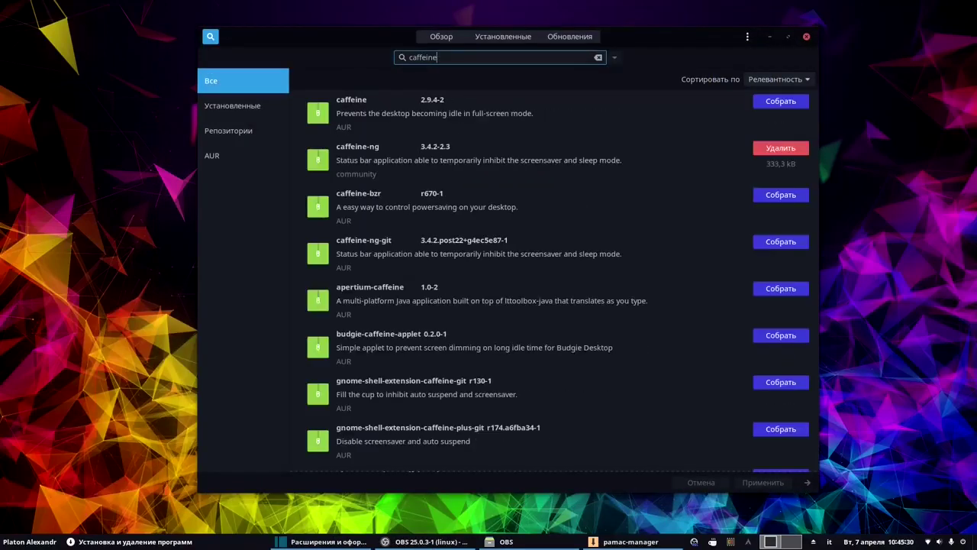
{"action": "left_click", "coordinate": [417, 164]}
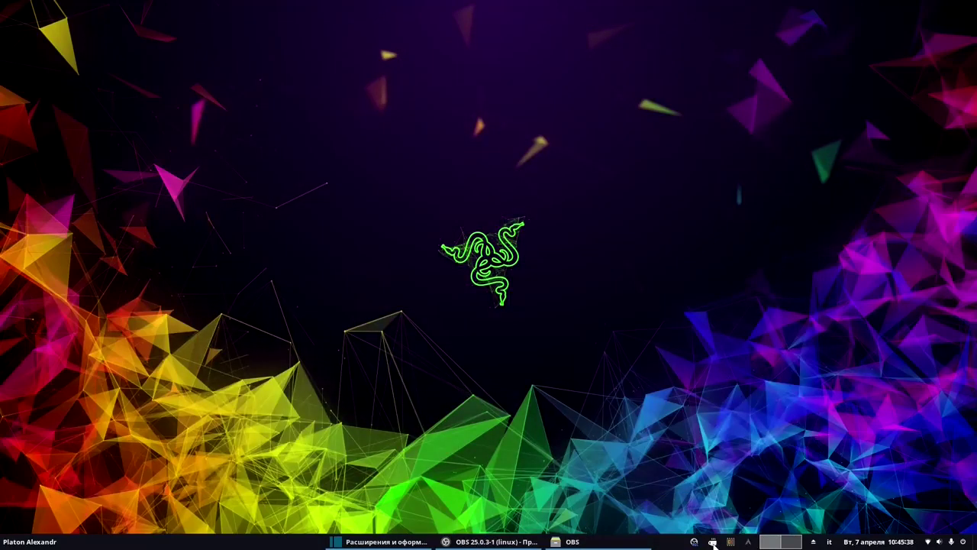
{"action": "left_click", "coordinate": [712, 544]}
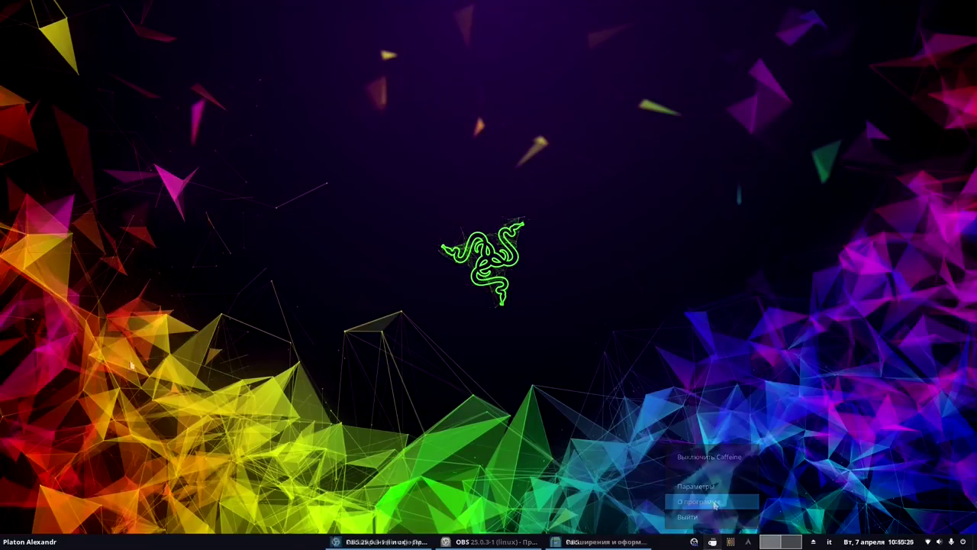
Open the Arc applications menu and look through its favourites, the full application list and the shortcuts.
{"action": "left_click", "coordinate": [9, 542]}
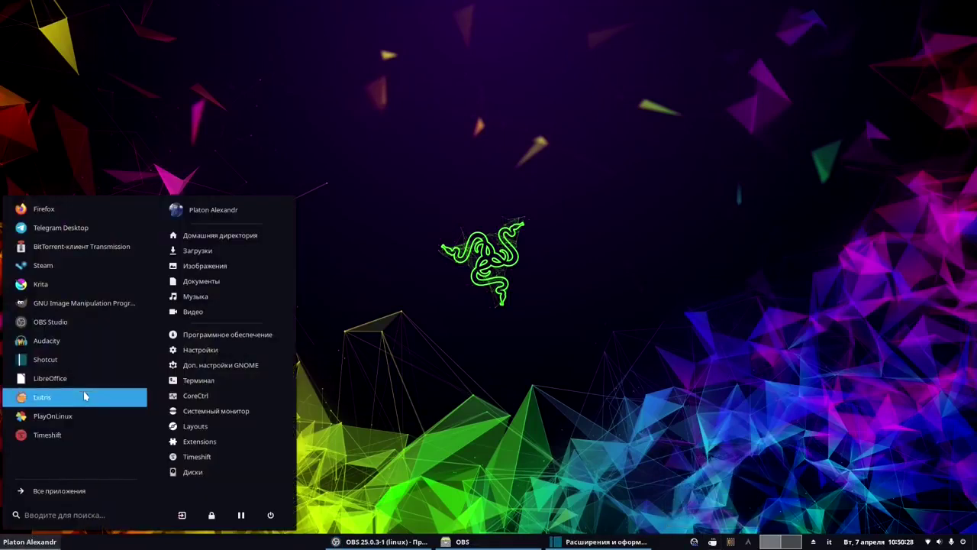
{"action": "left_click", "coordinate": [64, 493]}
{"action": "left_click", "coordinate": [64, 493]}
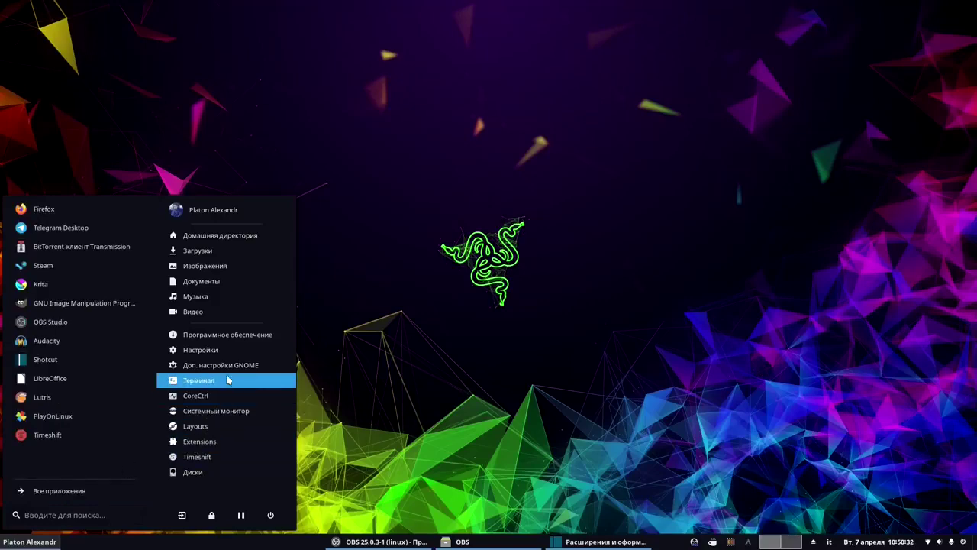
{"action": "left_click", "coordinate": [234, 217]}
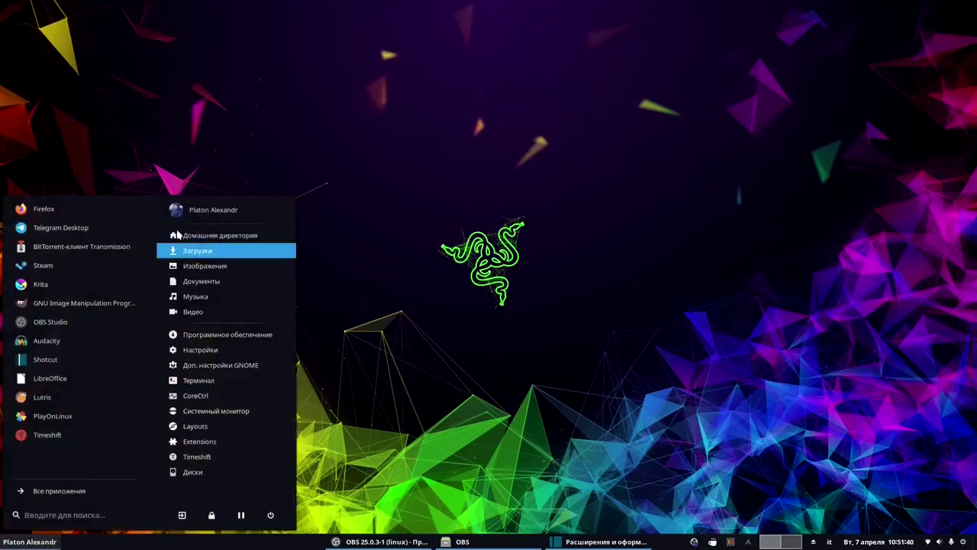
Launch Firefox, open the M.I.F. 2020 document and browse it to the Расширения Gnome 3 section on AppFolders and Caffeine.
{"action": "left_click", "coordinate": [95, 206]}
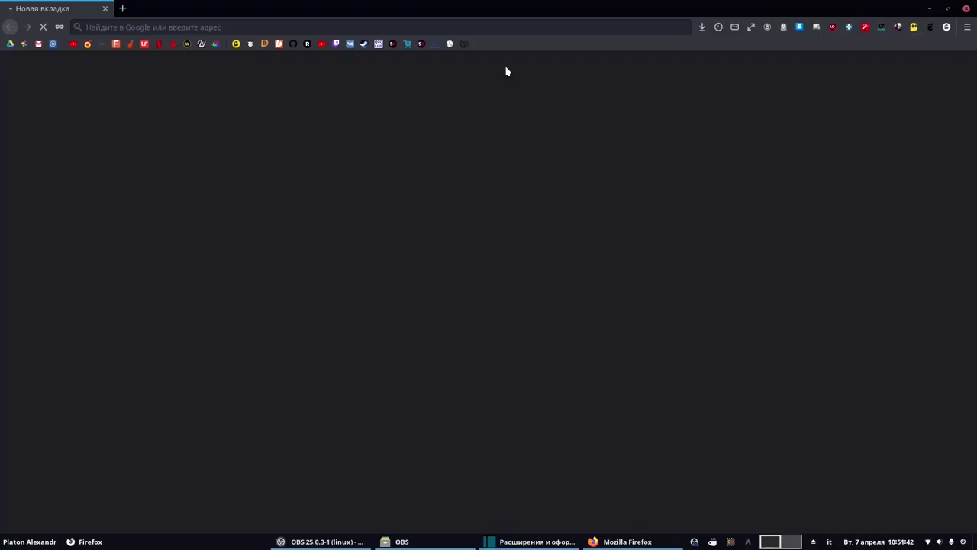
{"action": "left_click", "coordinate": [565, 44]}
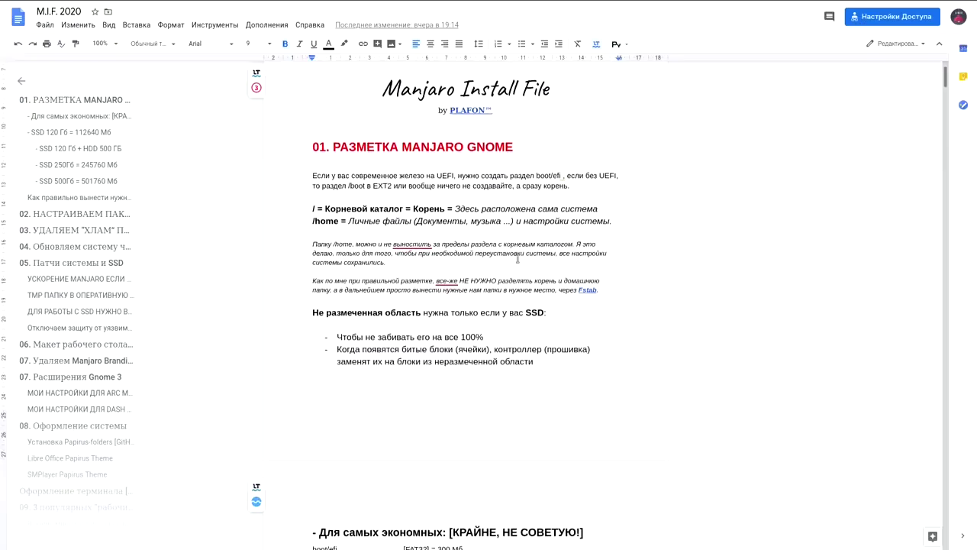
{"action": "scroll", "coordinate": [517, 259], "scroll_direction": "down", "scroll_amount": 5}
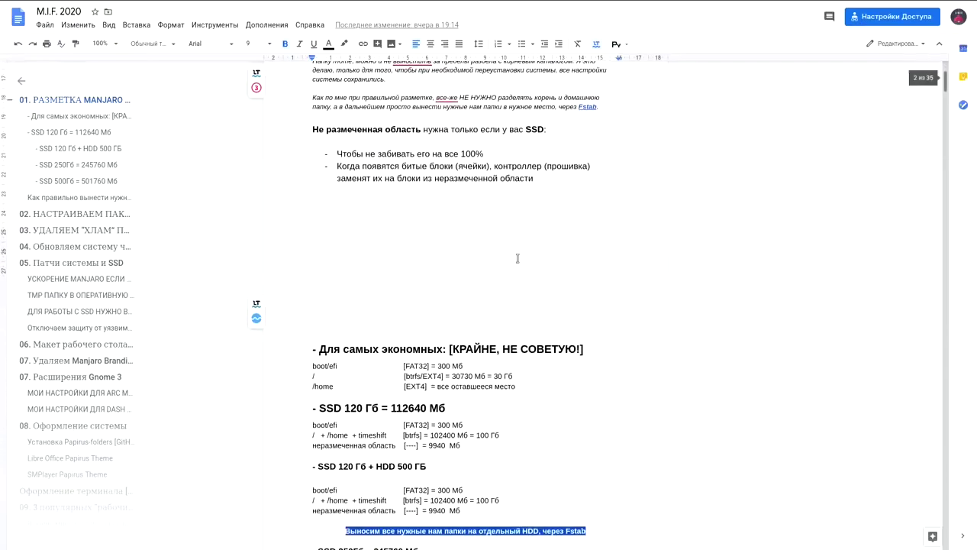
{"action": "scroll", "coordinate": [517, 259], "scroll_direction": "down", "scroll_amount": 8}
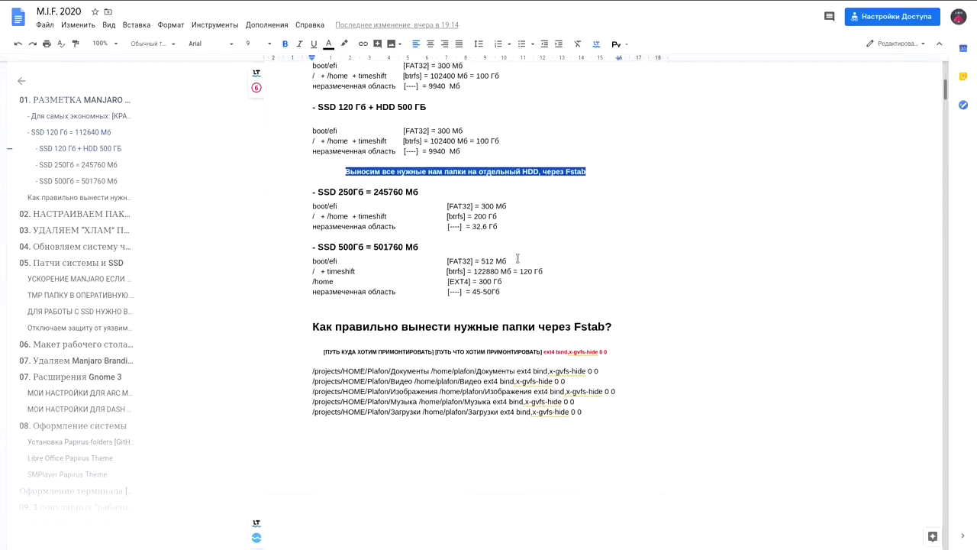
{"action": "scroll", "coordinate": [546, 340], "scroll_direction": "down", "scroll_amount": 15}
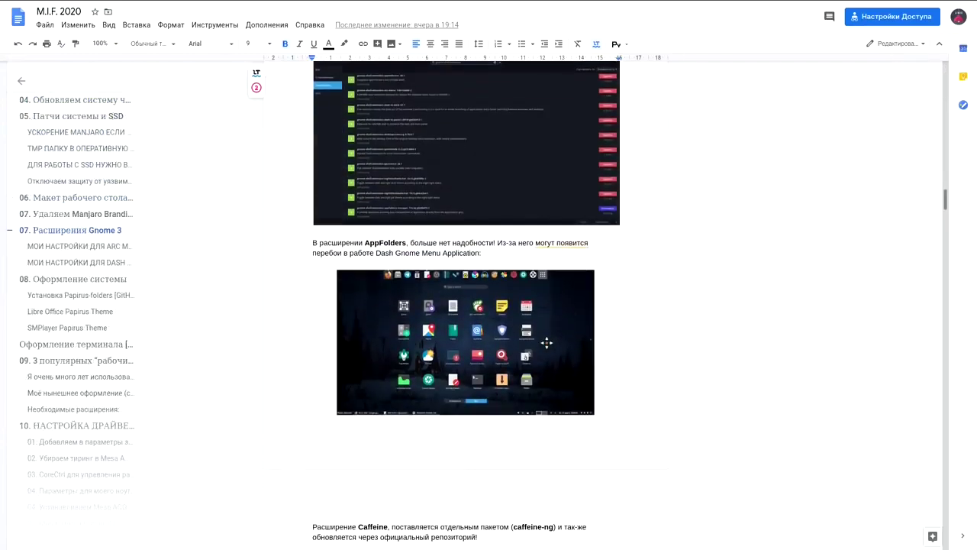
Follow the document's link to the Arc Menu settings and read the post's instructions for Arc Menu and Dash to Panel.
{"action": "scroll", "coordinate": [547, 343], "scroll_direction": "down", "scroll_amount": 3}
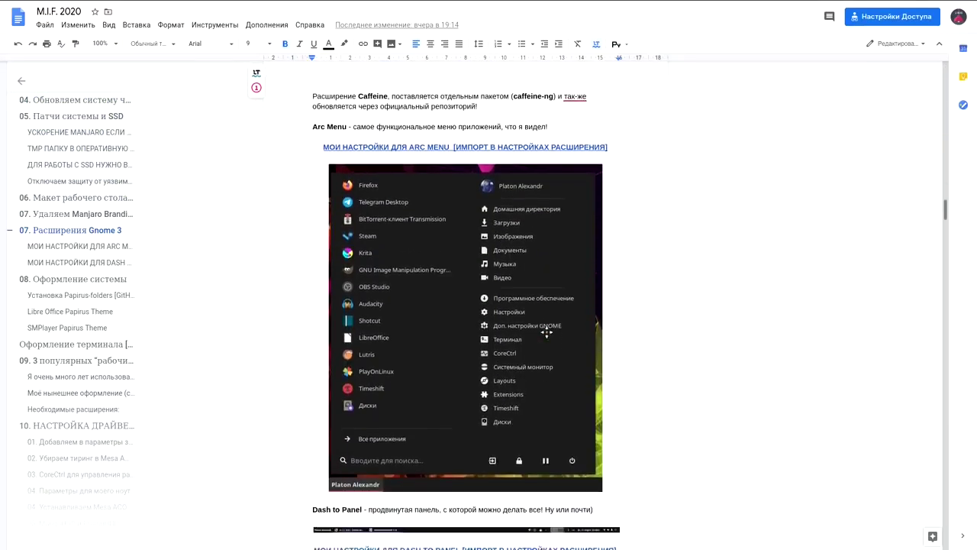
{"action": "left_click", "coordinate": [432, 136]}
{"action": "left_click", "coordinate": [417, 153]}
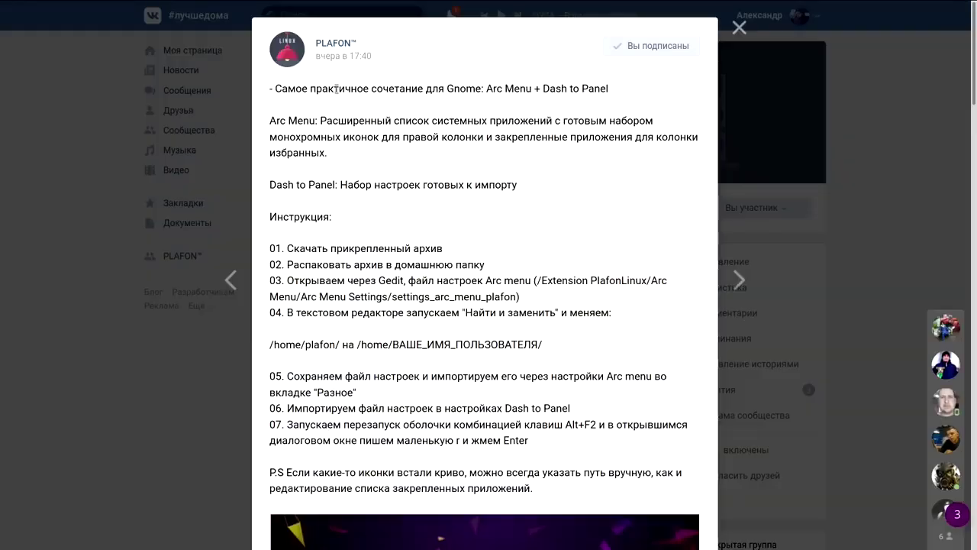
{"action": "left_click_drag", "start_coordinate": [336, 89], "coordinate": [611, 88]}
{"action": "scroll", "coordinate": [525, 226], "scroll_direction": "down", "scroll_amount": 3}
{"action": "scroll", "coordinate": [524, 227], "scroll_direction": "down", "scroll_amount": 3}
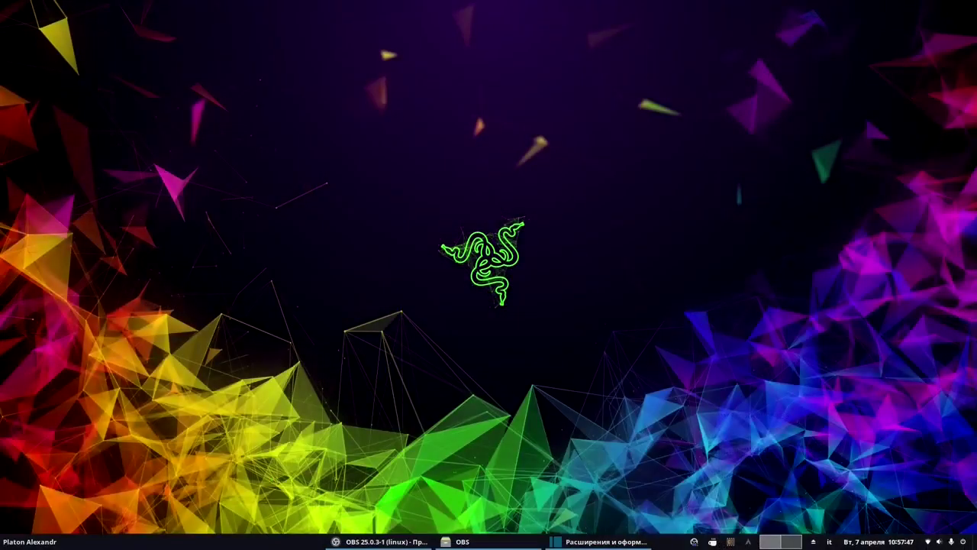
Open Extensions from the applications menu, view its information note about adding extensions, and close it.
{"action": "left_click", "coordinate": [18, 544]}
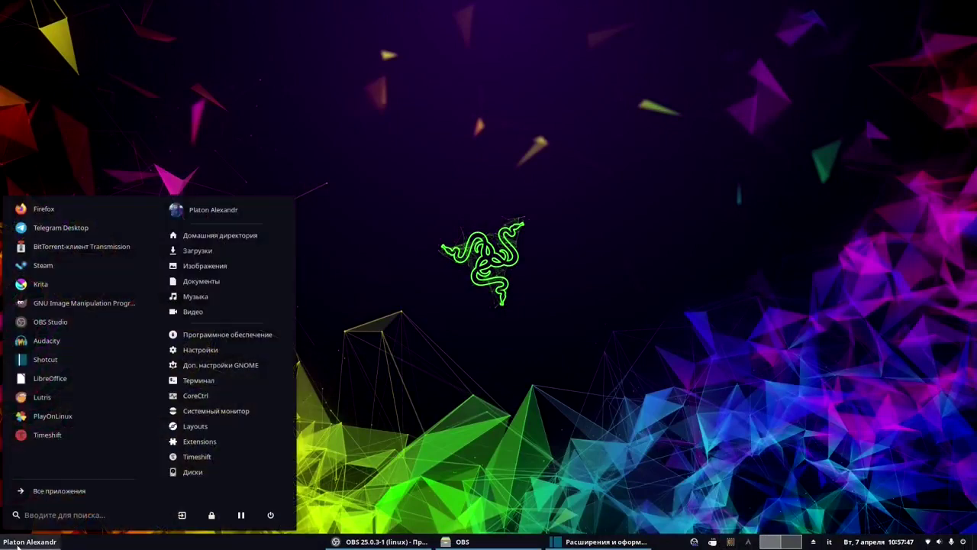
{"action": "left_click", "coordinate": [235, 444]}
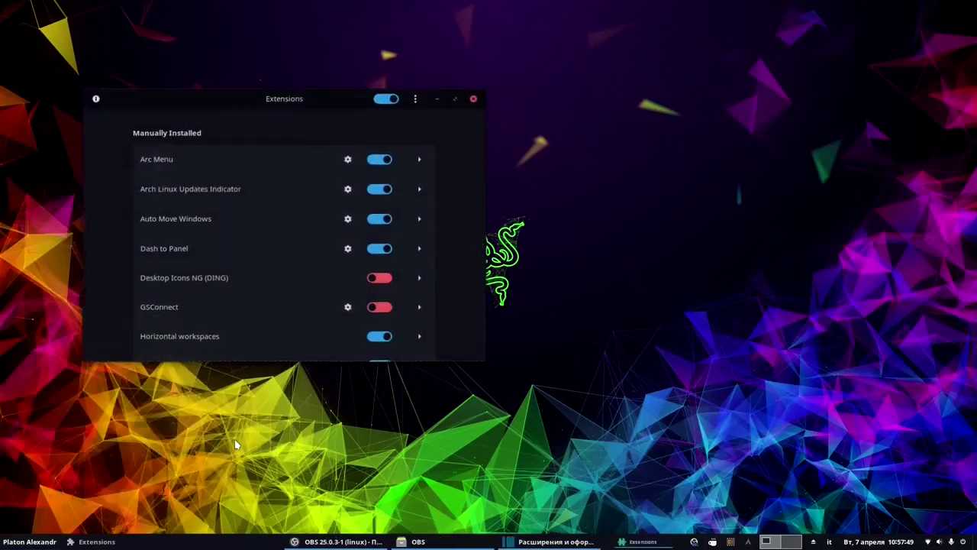
{"action": "left_click_drag", "start_coordinate": [338, 105], "coordinate": [526, 56]}
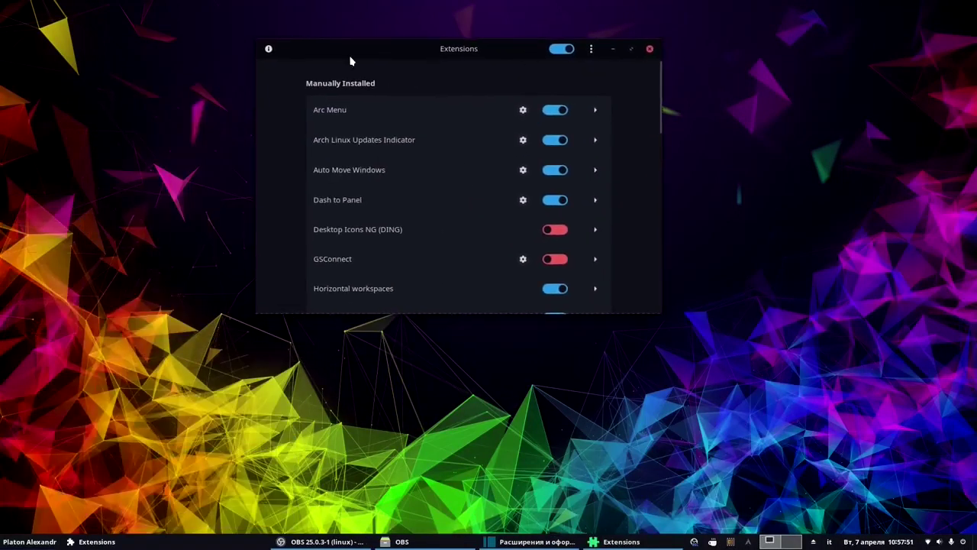
{"action": "left_click", "coordinate": [268, 48]}
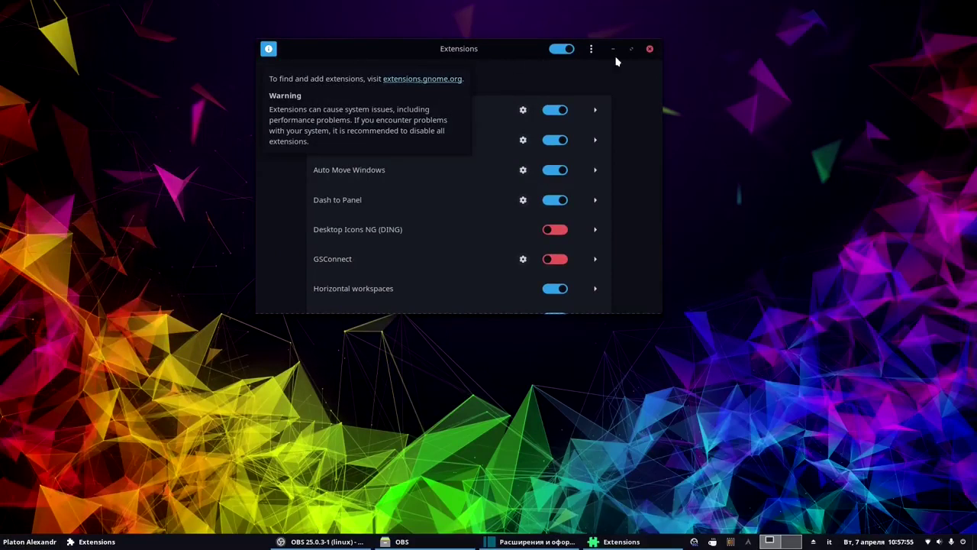
{"action": "left_click", "coordinate": [649, 51]}
{"action": "left_click", "coordinate": [650, 50]}
Reopen Extensions through the taskbar's context menu and enlarge its window to show more of the installed extensions.
{"action": "right_click", "coordinate": [115, 541]}
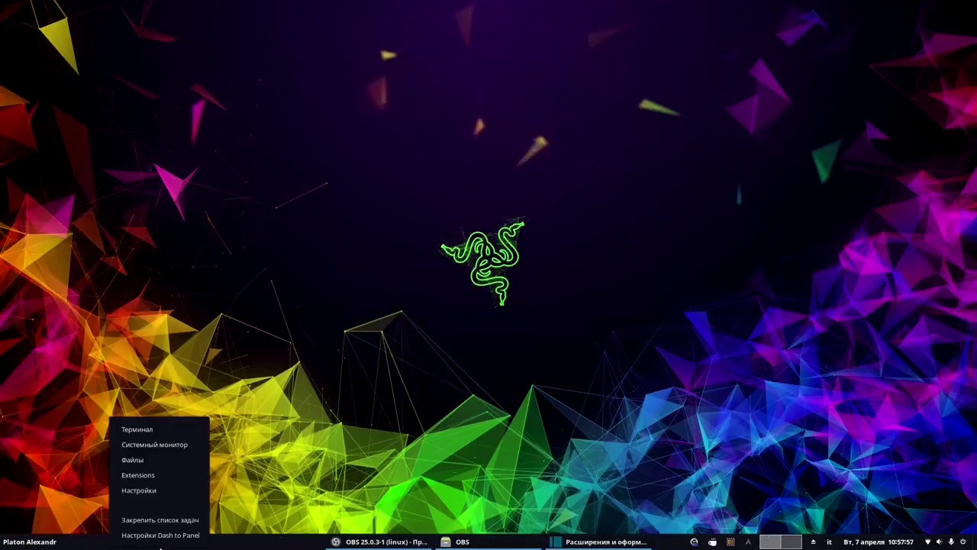
{"action": "left_click", "coordinate": [153, 475]}
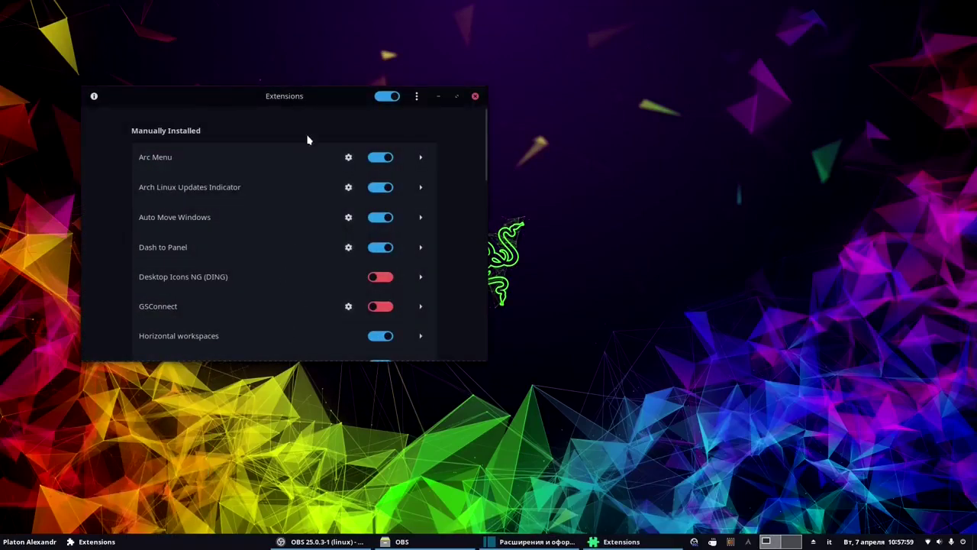
{"action": "left_click_drag", "start_coordinate": [317, 98], "coordinate": [343, 76]}
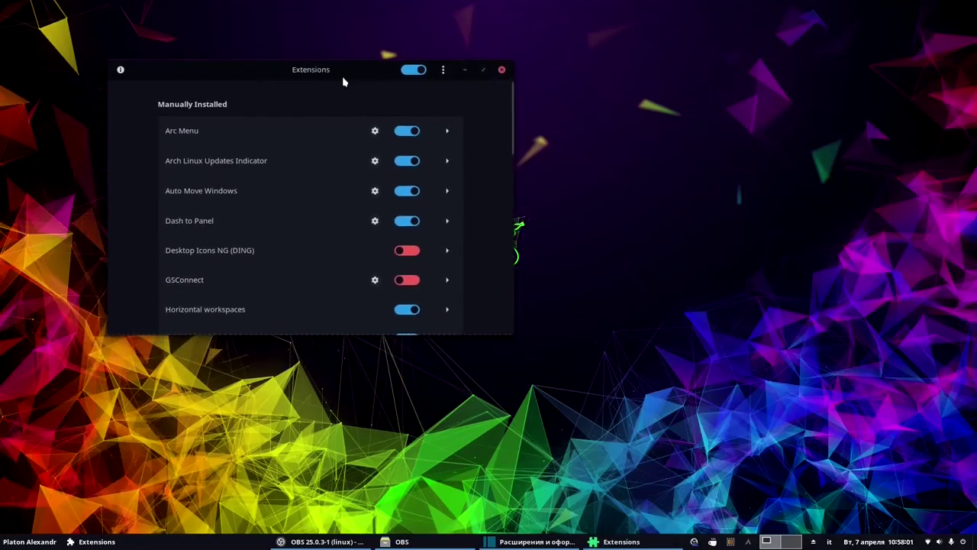
{"action": "left_click", "coordinate": [483, 71]}
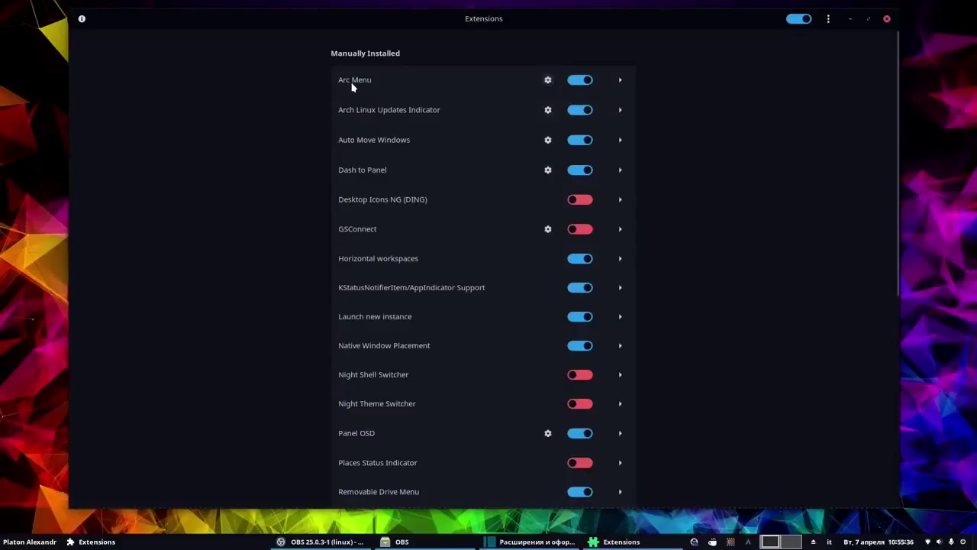
Open the Arc Menu settings and compare the list of pinned applications with the applications menu.
{"action": "left_click", "coordinate": [547, 80]}
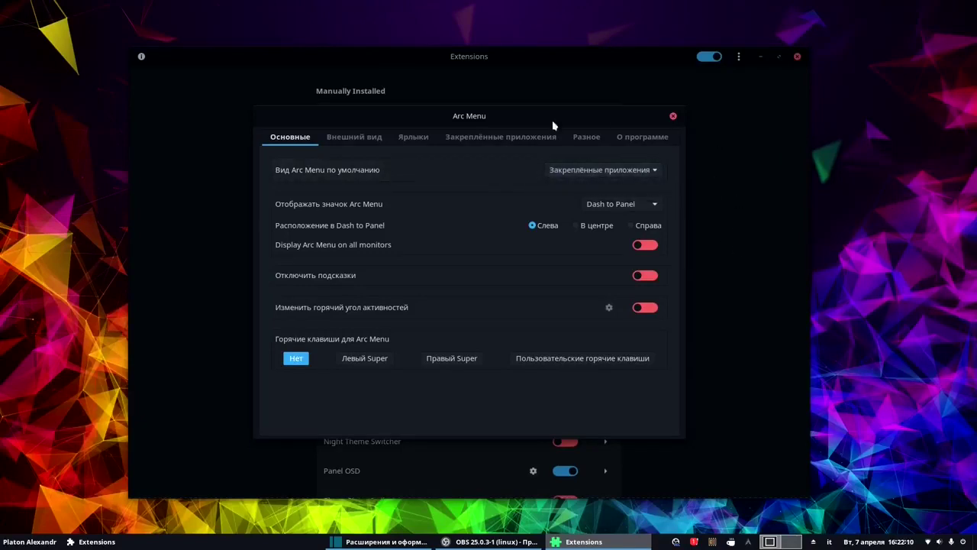
{"action": "left_click", "coordinate": [488, 134]}
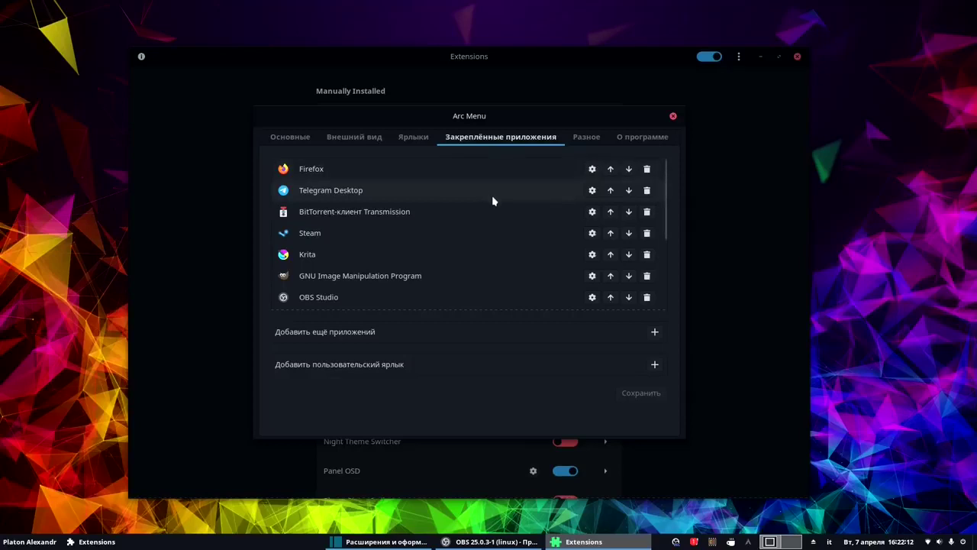
{"action": "scroll", "coordinate": [493, 201], "scroll_direction": "down", "scroll_amount": 5}
{"action": "scroll", "coordinate": [492, 201], "scroll_direction": "up", "scroll_amount": 5}
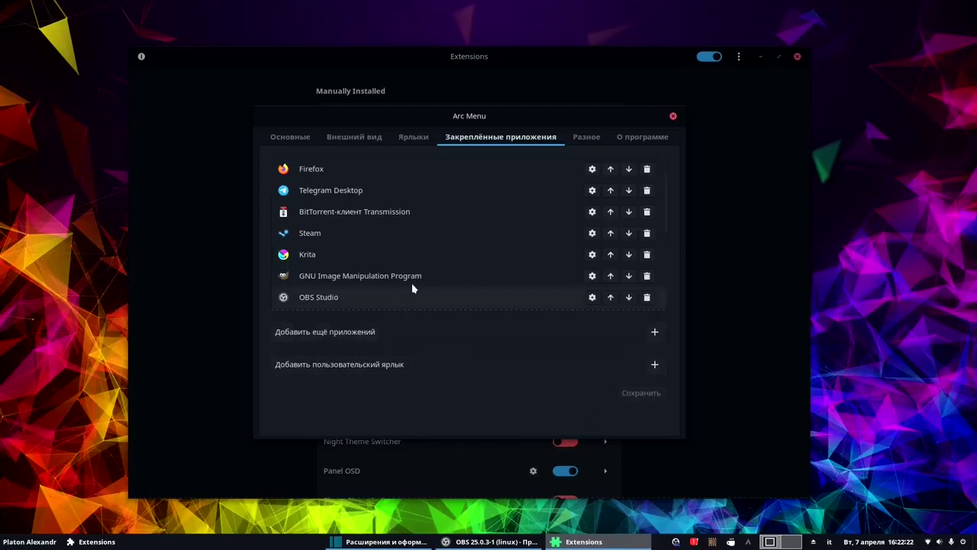
{"action": "left_click", "coordinate": [8, 539]}
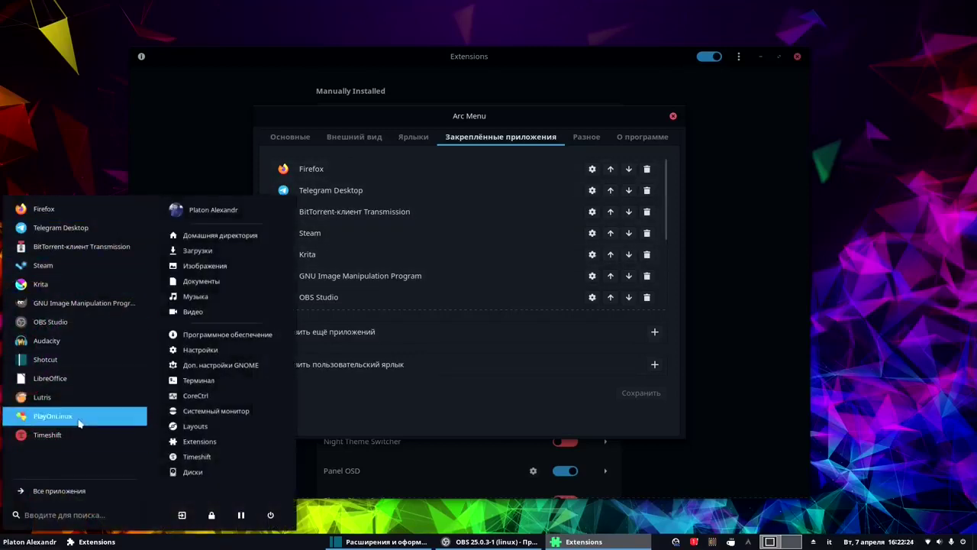
{"action": "left_click", "coordinate": [327, 403]}
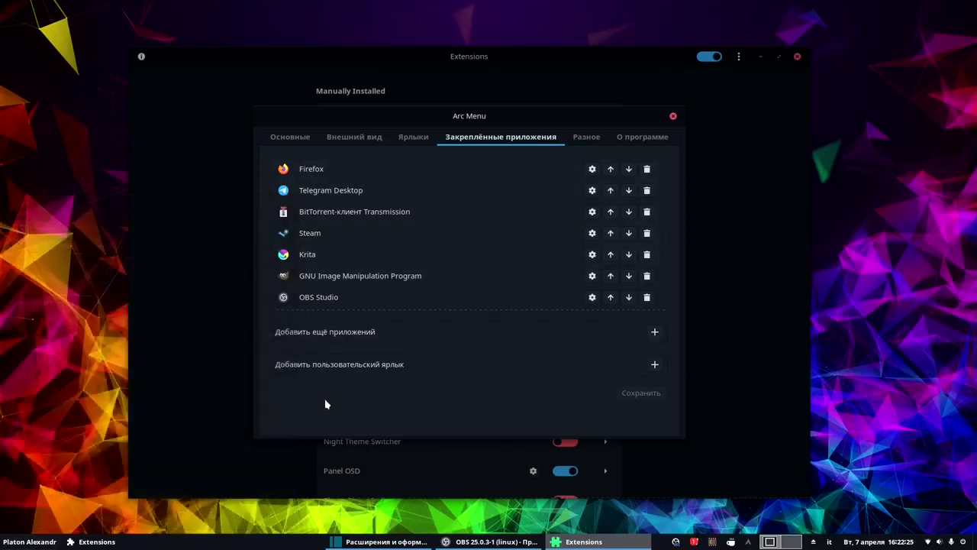
Review the Arc Menu icon settings, including the appearance option Текст and the custom text shown on the taskbar.
{"action": "left_click", "coordinate": [358, 141]}
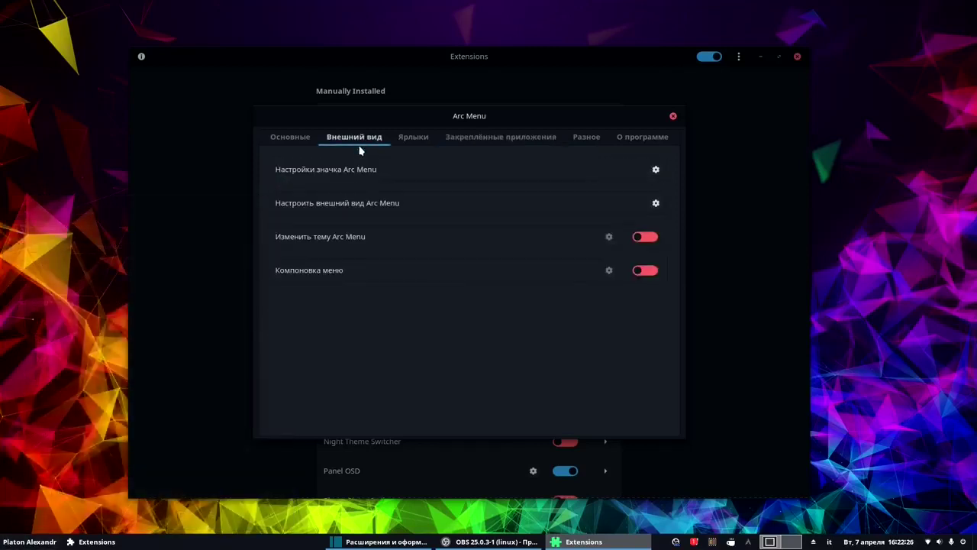
{"action": "left_click", "coordinate": [654, 168]}
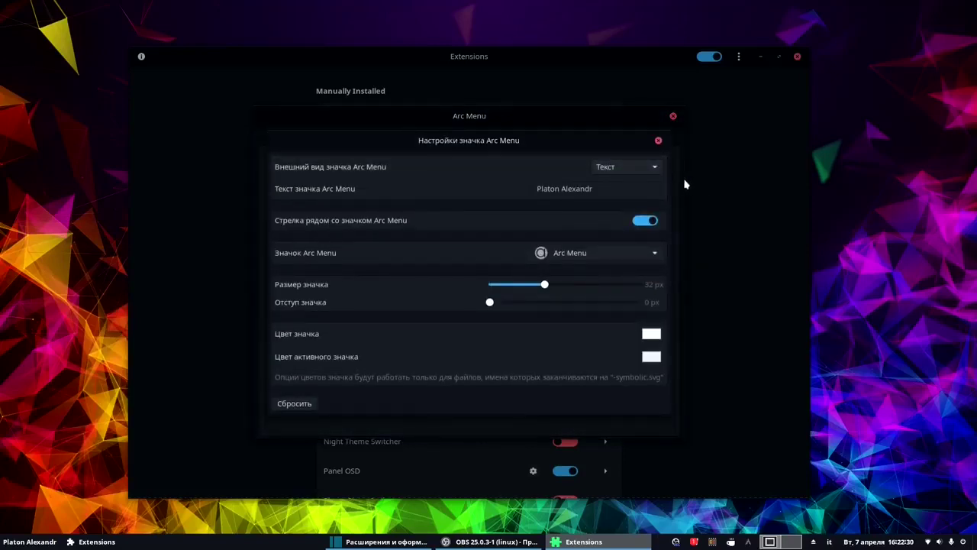
{"action": "left_click", "coordinate": [649, 167]}
{"action": "left_click", "coordinate": [613, 169]}
{"action": "triple_click", "coordinate": [605, 188]}
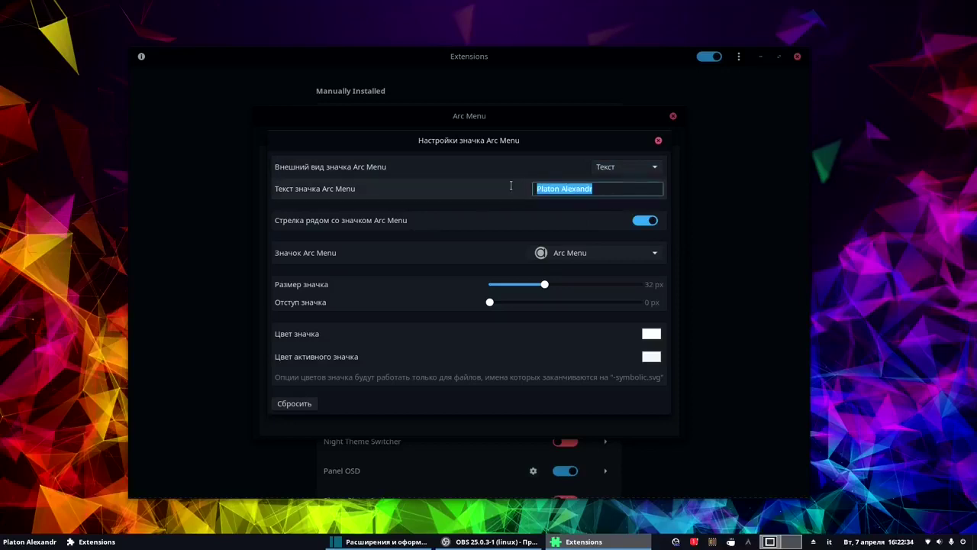
{"action": "left_click", "coordinate": [599, 188]}
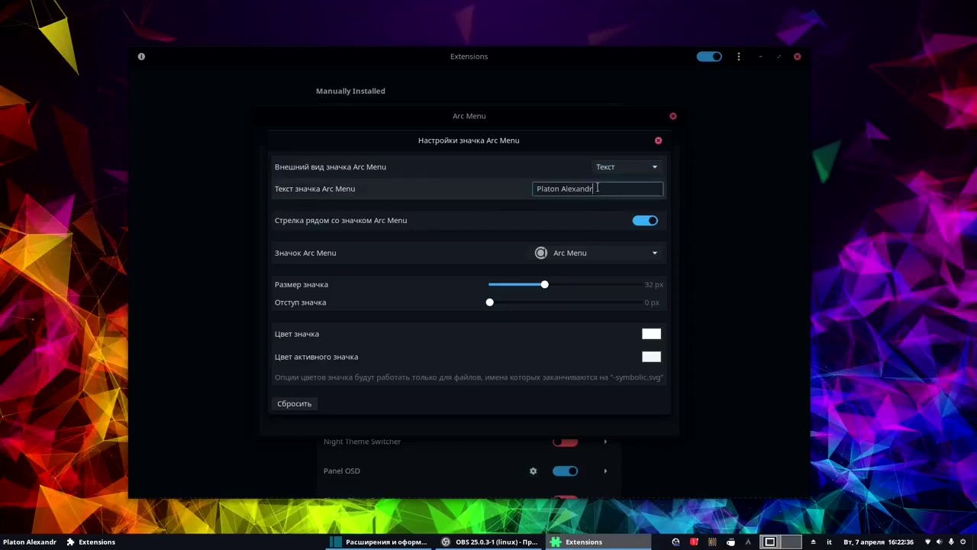
{"action": "left_click", "coordinate": [29, 542]}
{"action": "left_click", "coordinate": [29, 542]}
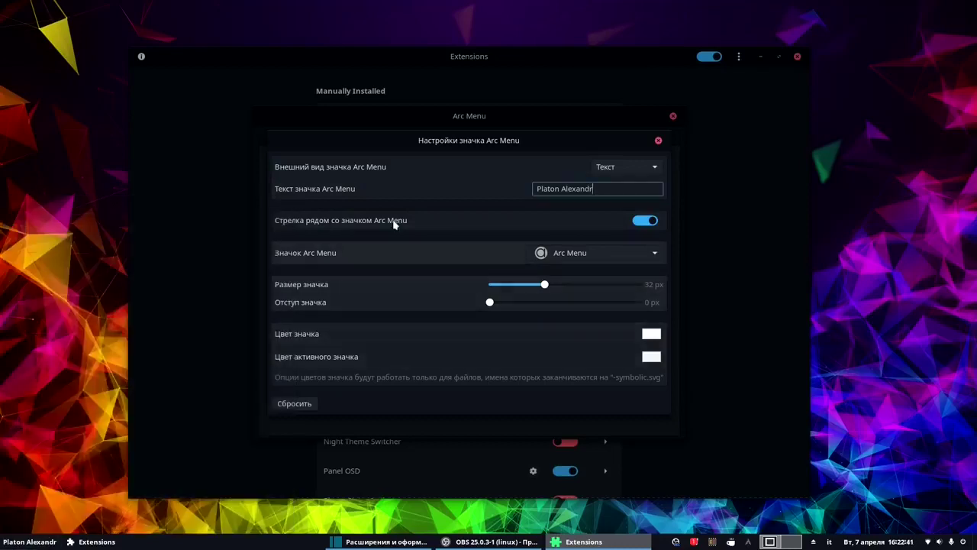
{"action": "left_click", "coordinate": [658, 141]}
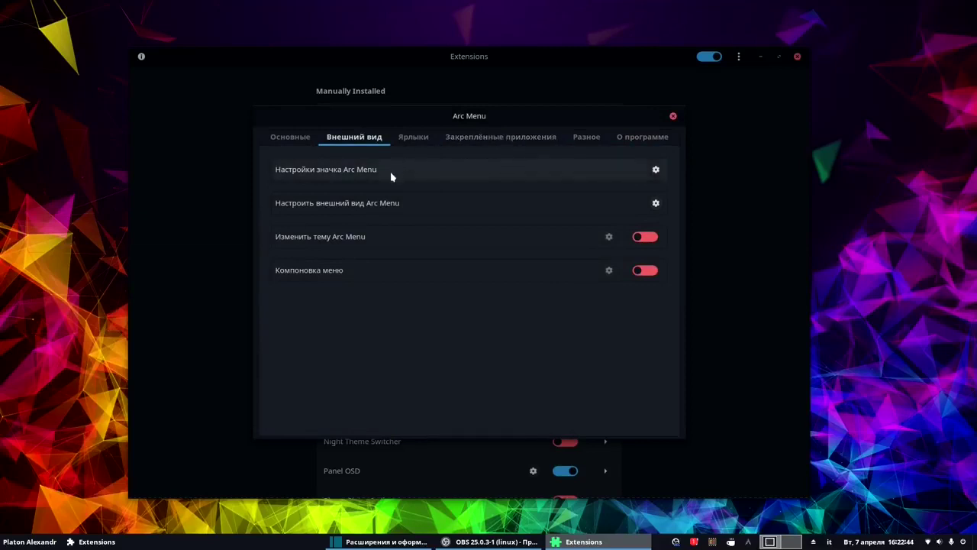
Examine the Arc Menu appearance options for menu height and panel widths alongside the open applications menu.
{"action": "left_click", "coordinate": [655, 204]}
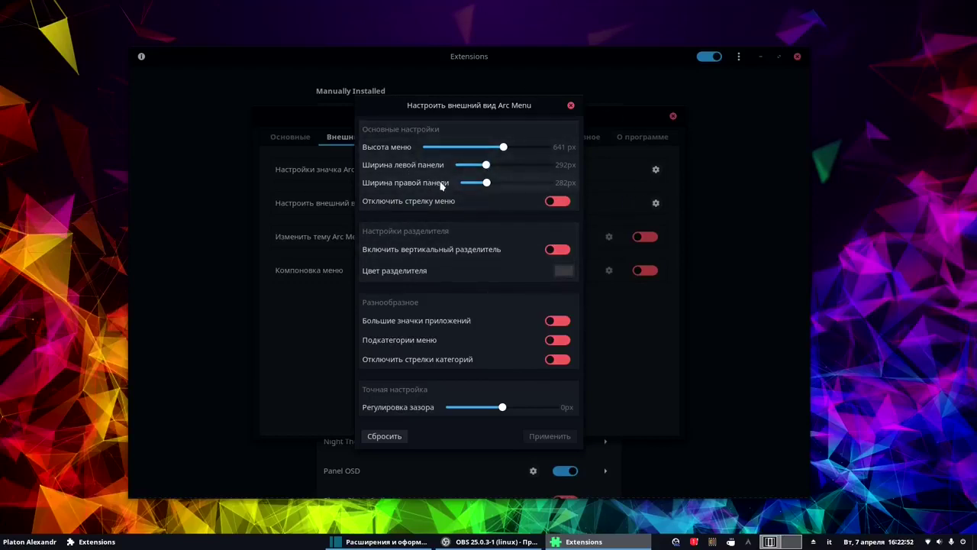
{"action": "left_click", "coordinate": [85, 541]}
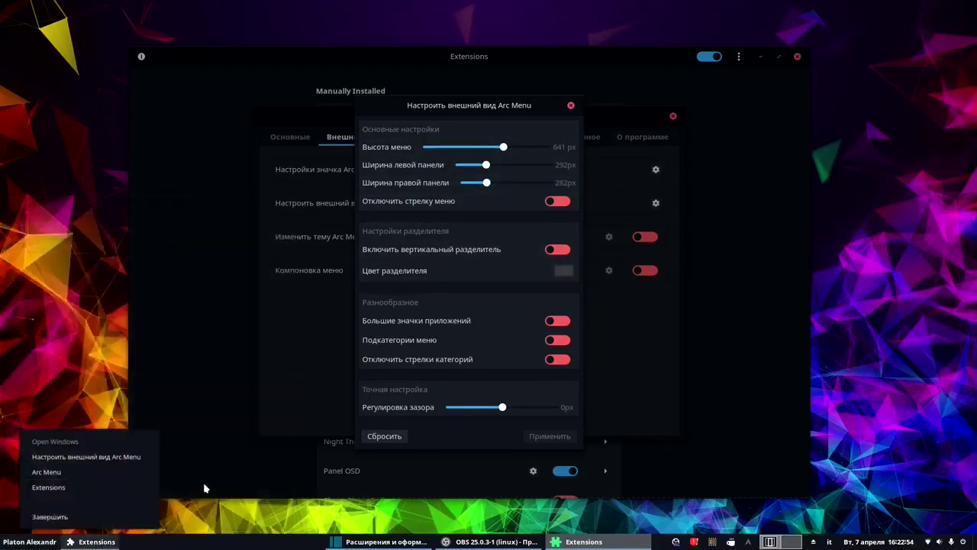
{"action": "key", "text": "super"}
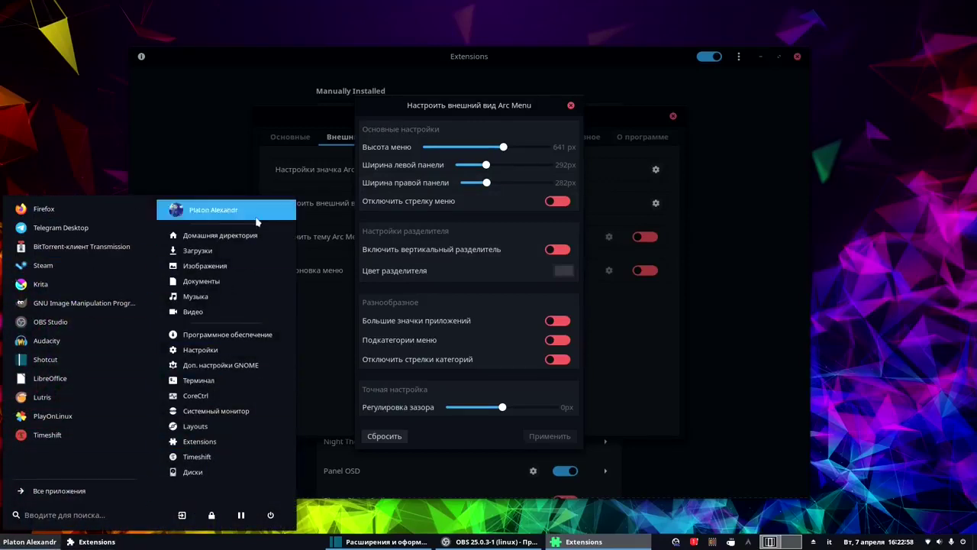
{"action": "left_click", "coordinate": [534, 111]}
{"action": "left_click", "coordinate": [570, 104]}
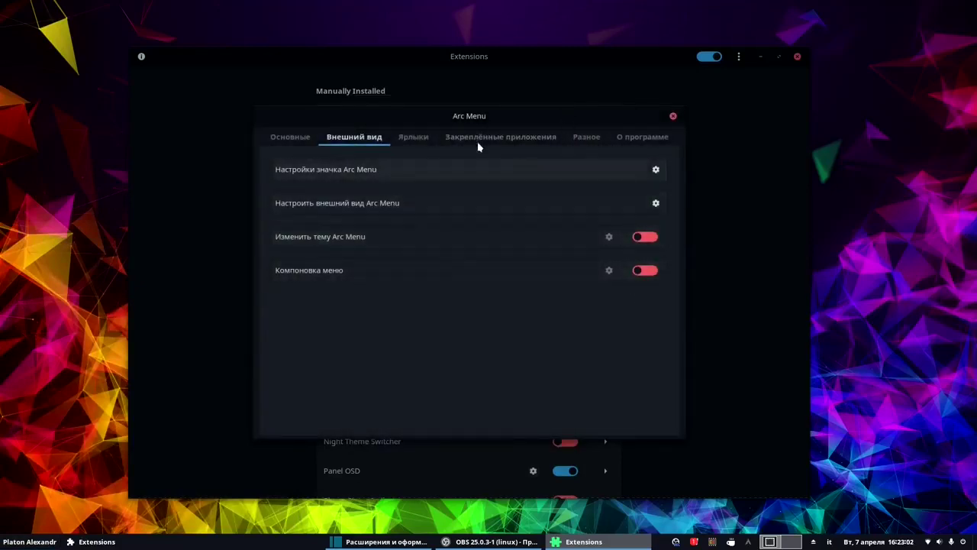
Look through the Arc Menu shortcut settings for directories, applications and session buttons, comparing them with the menu.
{"action": "left_click", "coordinate": [410, 139]}
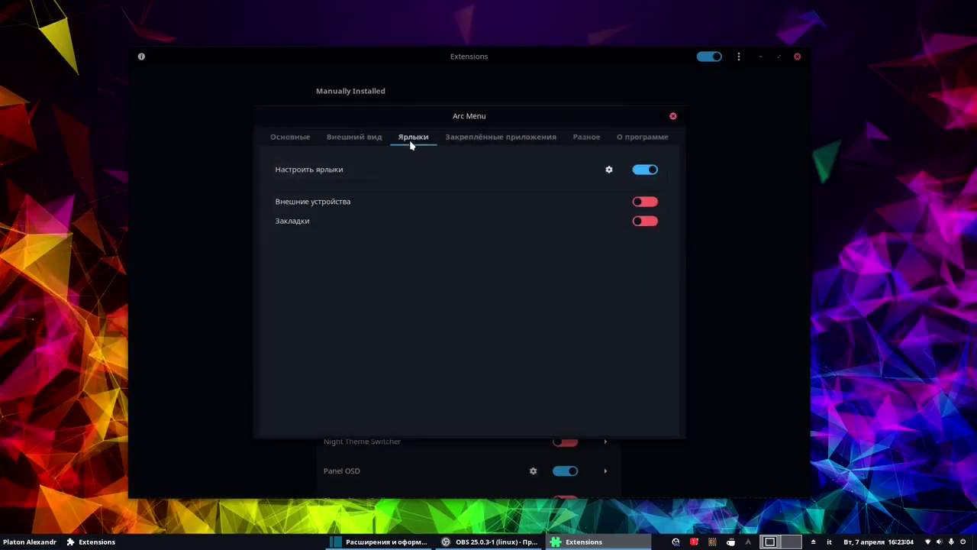
{"action": "left_click", "coordinate": [607, 170]}
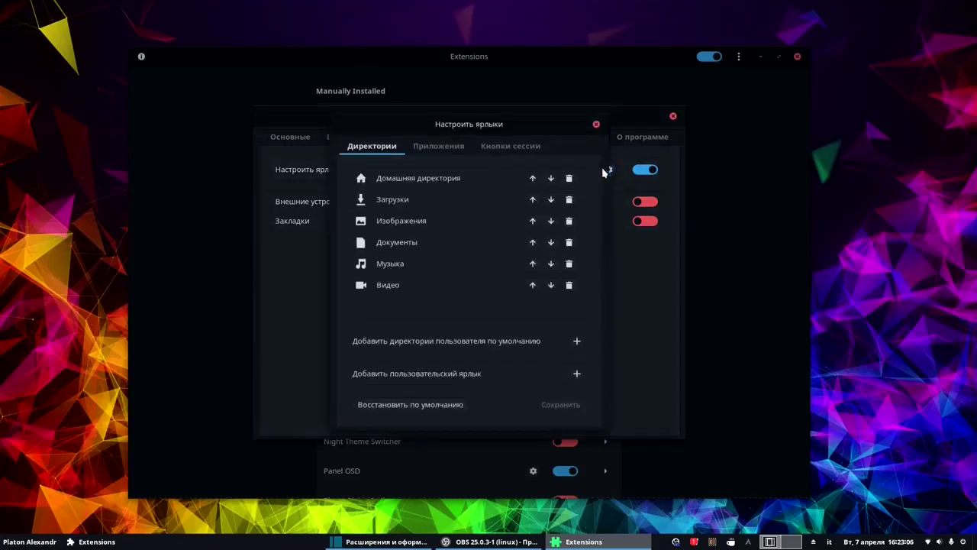
{"action": "left_click", "coordinate": [422, 149]}
{"action": "left_click", "coordinate": [33, 542]}
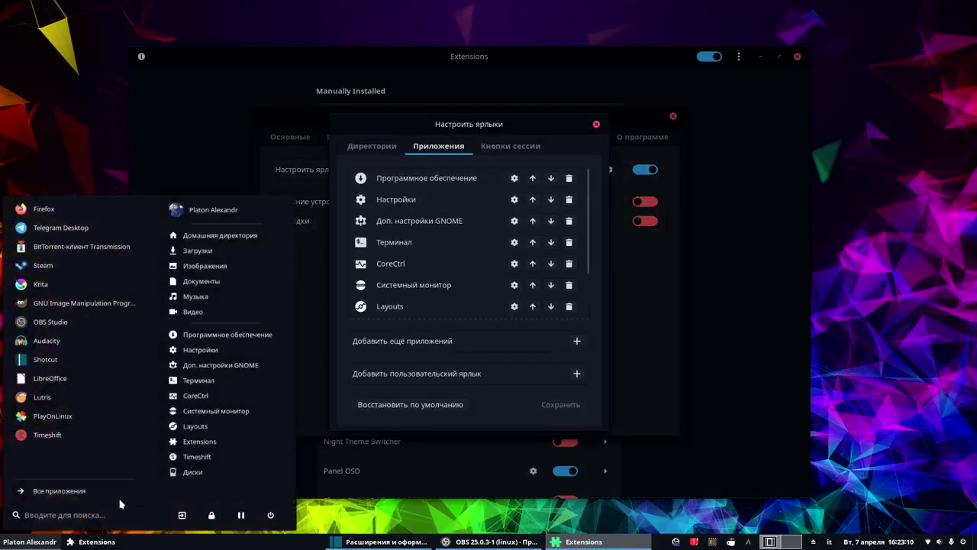
{"action": "left_click", "coordinate": [589, 228]}
{"action": "mouse_move", "coordinate": [590, 217]}
{"action": "left_mouse_down"}
{"action": "mouse_move", "coordinate": [588, 280]}
{"action": "mouse_move", "coordinate": [589, 211]}
{"action": "left_mouse_up"}
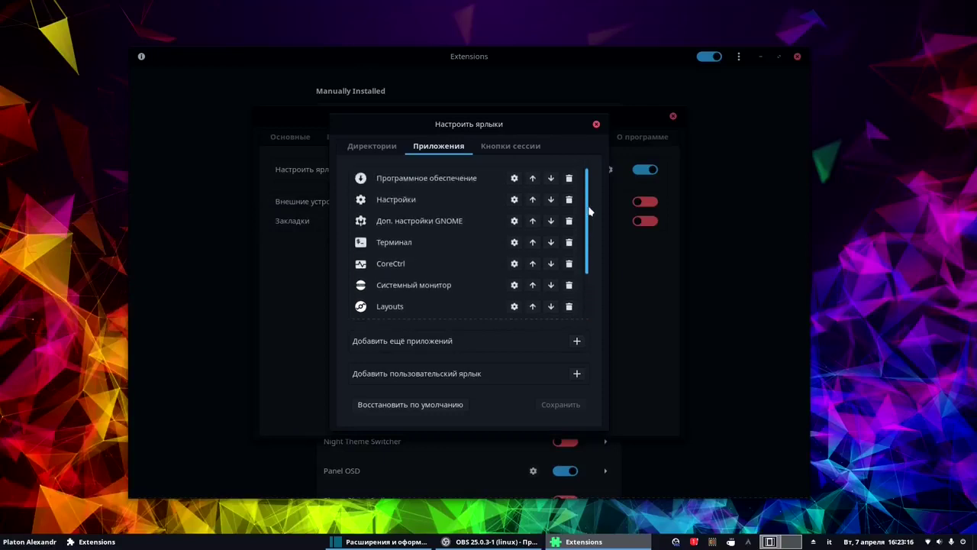
{"action": "left_click", "coordinate": [528, 150]}
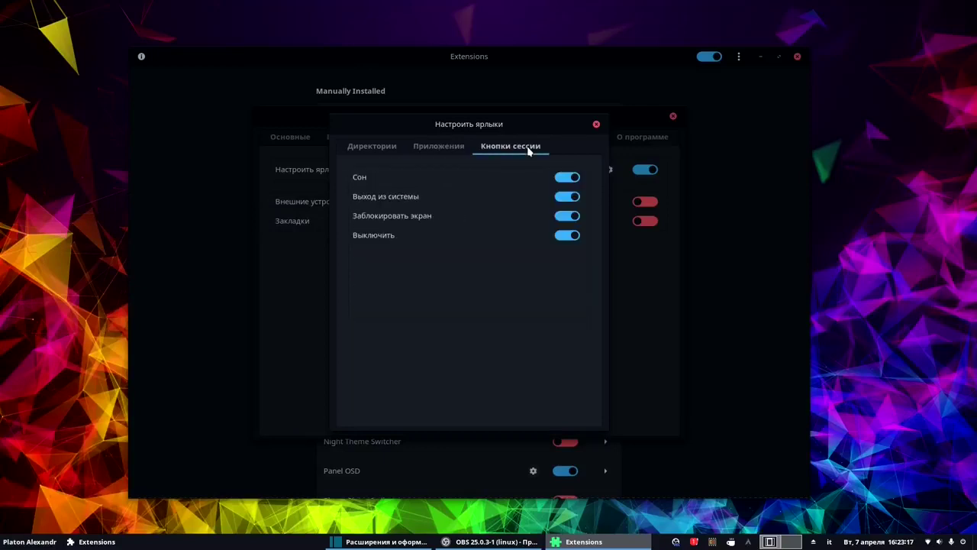
{"action": "left_click", "coordinate": [597, 124]}
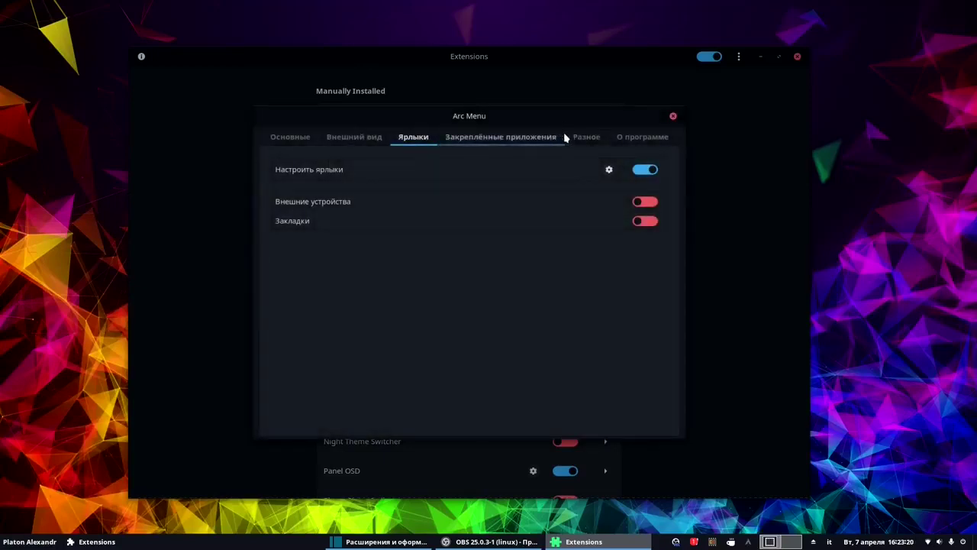
Browse to settings_arc_menu_plafon in the Arc Menu Settings folder of Extension PlafonLinux as an Arc Menu import source, and cancel the import.
{"action": "left_click", "coordinate": [584, 137]}
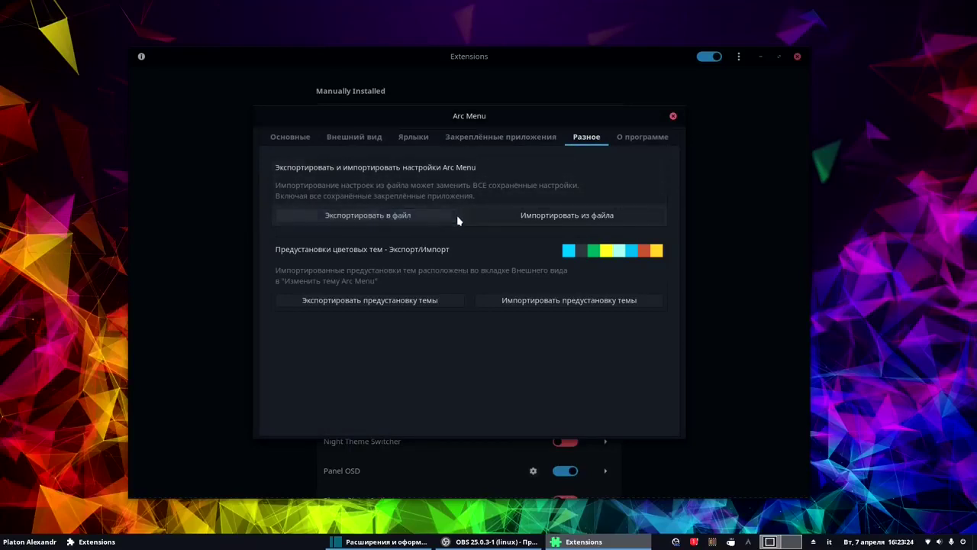
{"action": "left_click", "coordinate": [572, 217]}
{"action": "left_click", "coordinate": [338, 120]}
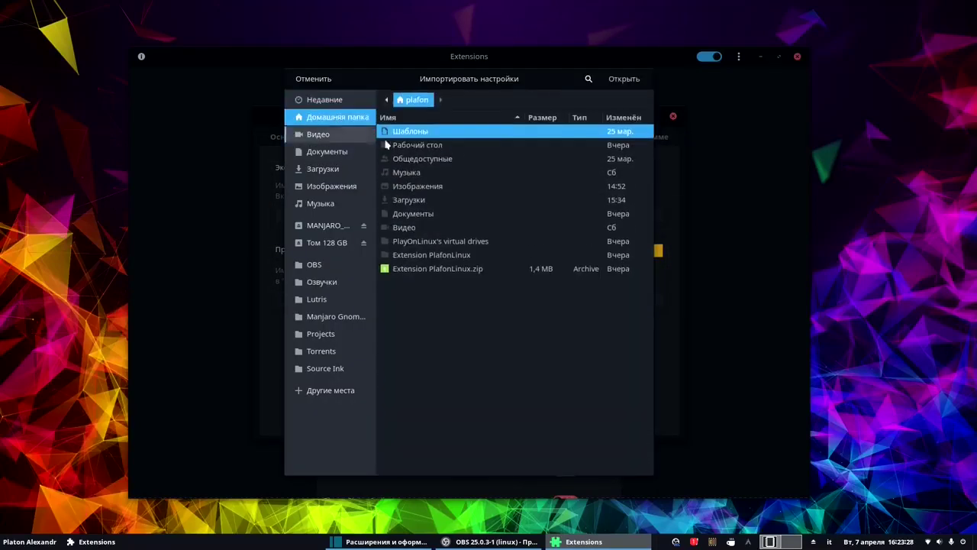
{"action": "double_click", "coordinate": [429, 257]}
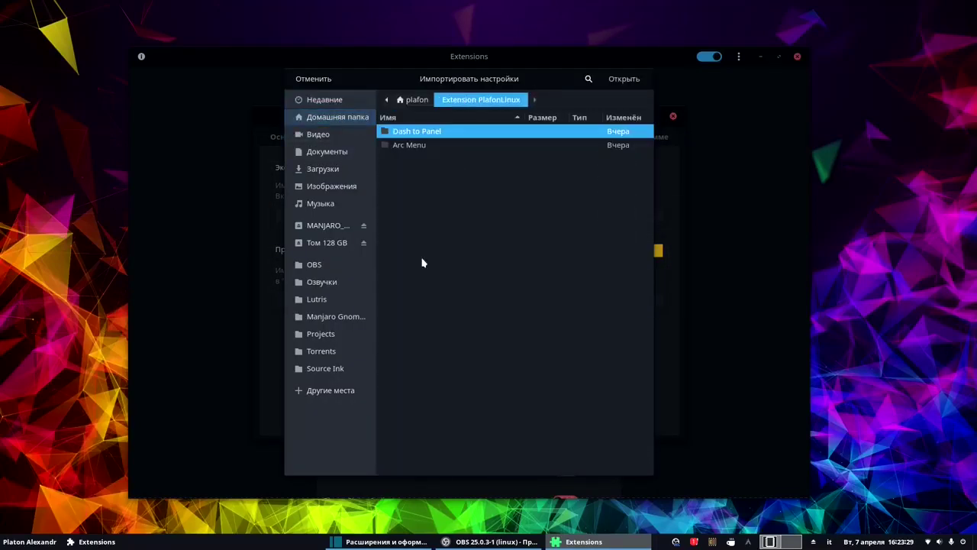
{"action": "double_click", "coordinate": [413, 146]}
{"action": "double_click", "coordinate": [427, 146]}
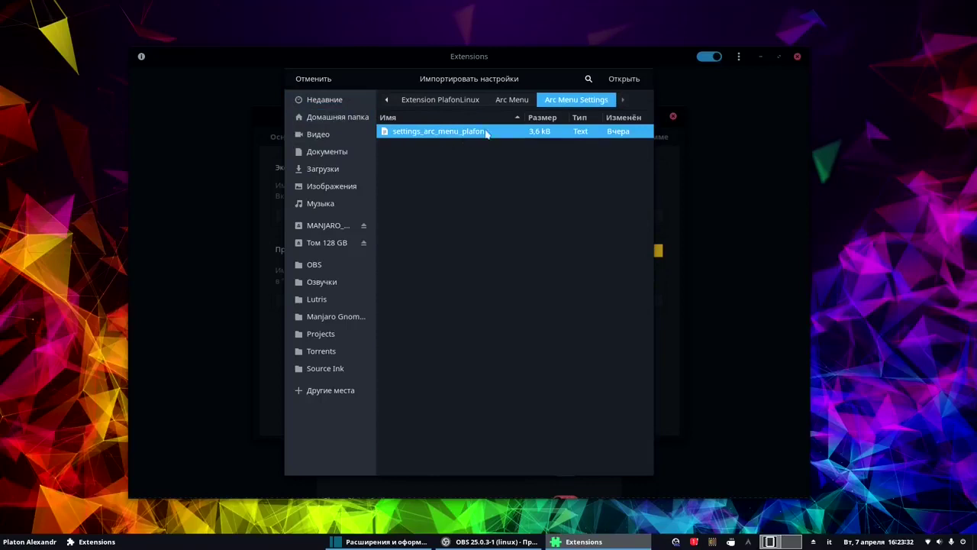
{"action": "left_click", "coordinate": [312, 81]}
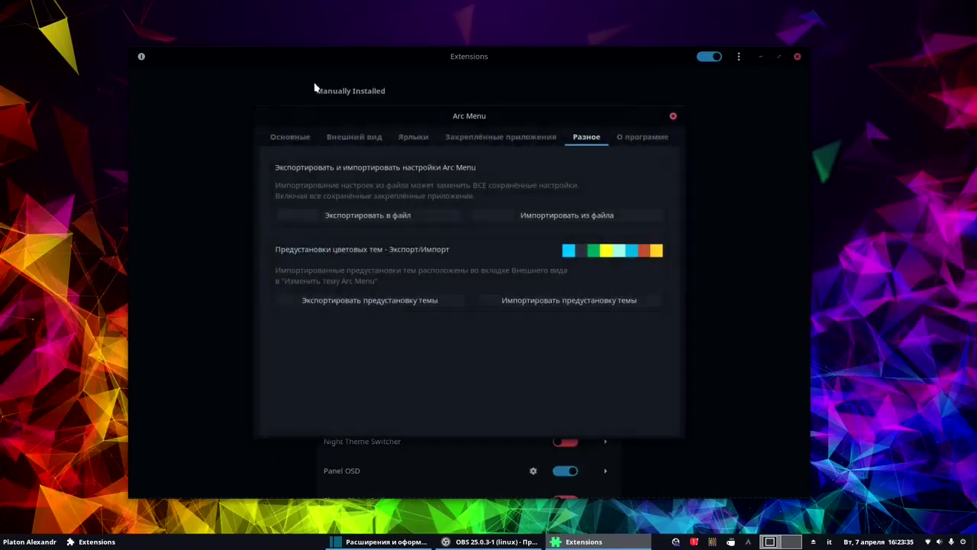
Close the Arc Menu settings and the Extensions window.
{"action": "left_click", "coordinate": [673, 117]}
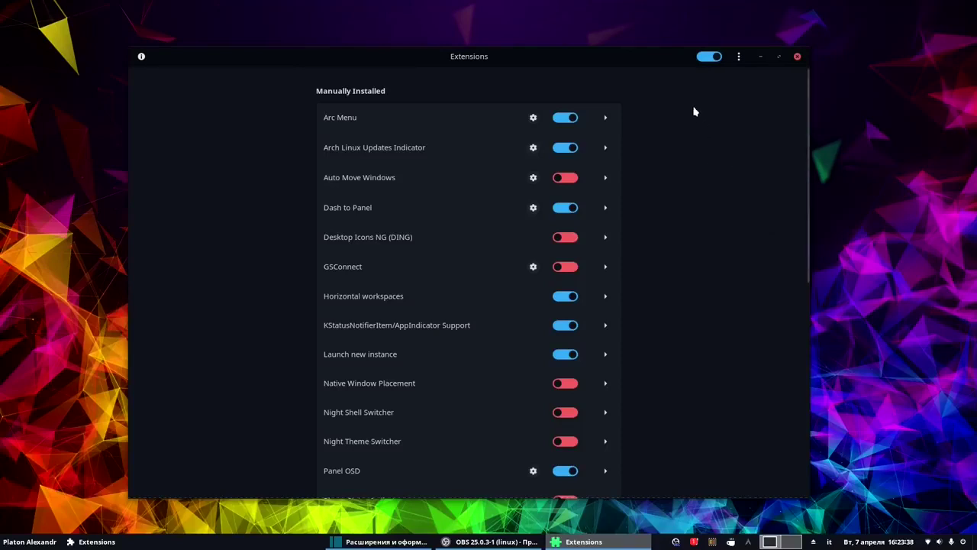
{"action": "left_click_drag", "start_coordinate": [651, 55], "coordinate": [675, 45]}
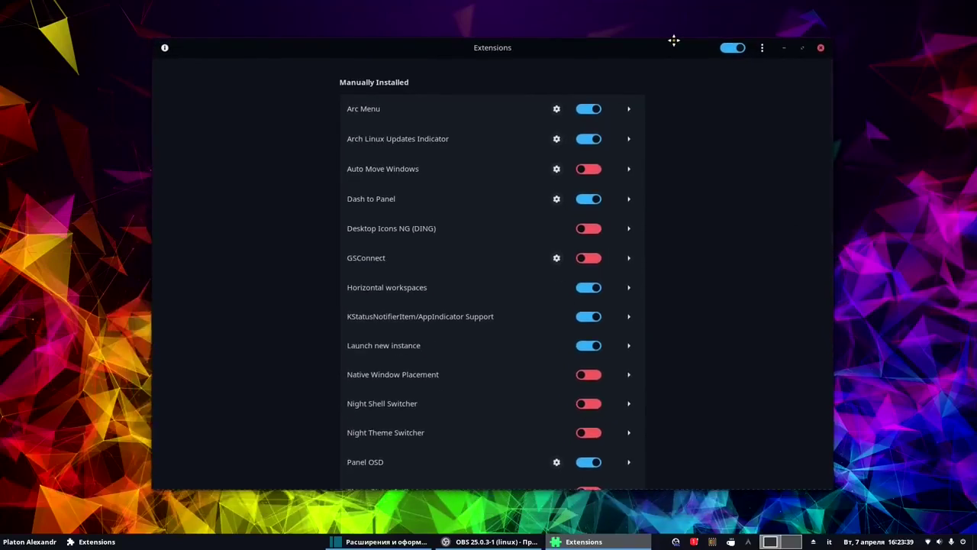
{"action": "left_click", "coordinate": [821, 48]}
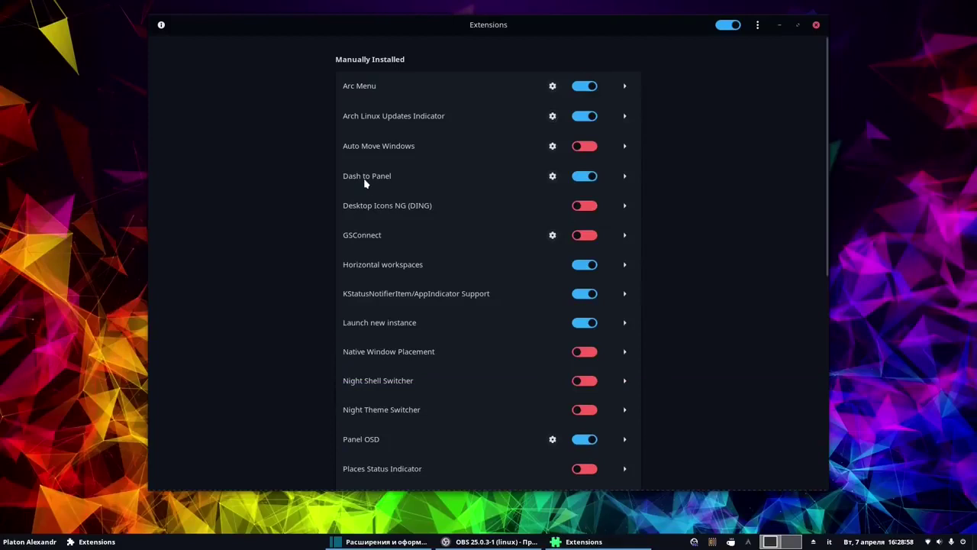
Open the Dash to Panel settings and check the applications menu, calendar and system menu on the panel.
{"action": "left_click", "coordinate": [552, 175]}
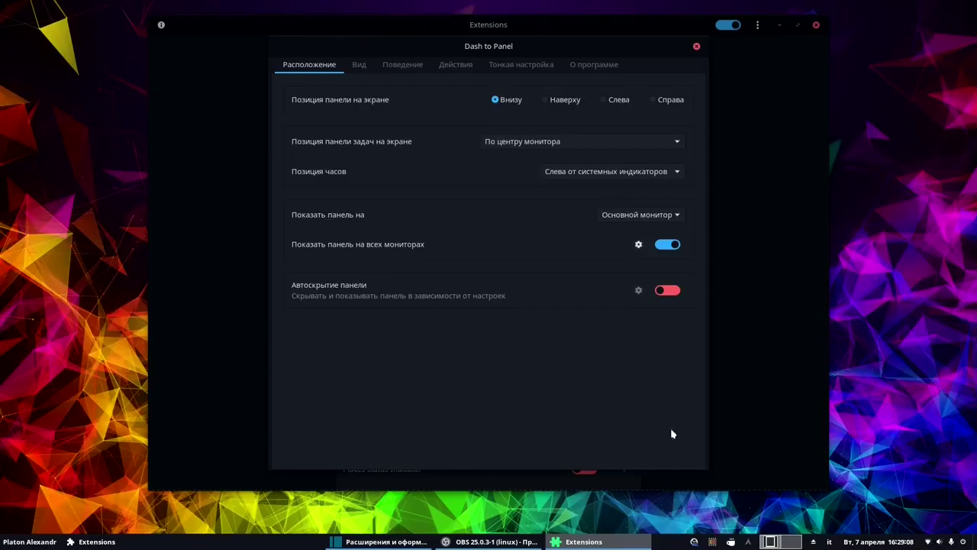
{"action": "left_click", "coordinate": [31, 541]}
{"action": "left_click", "coordinate": [31, 541]}
{"action": "left_click", "coordinate": [855, 543]}
{"action": "left_click", "coordinate": [855, 542]}
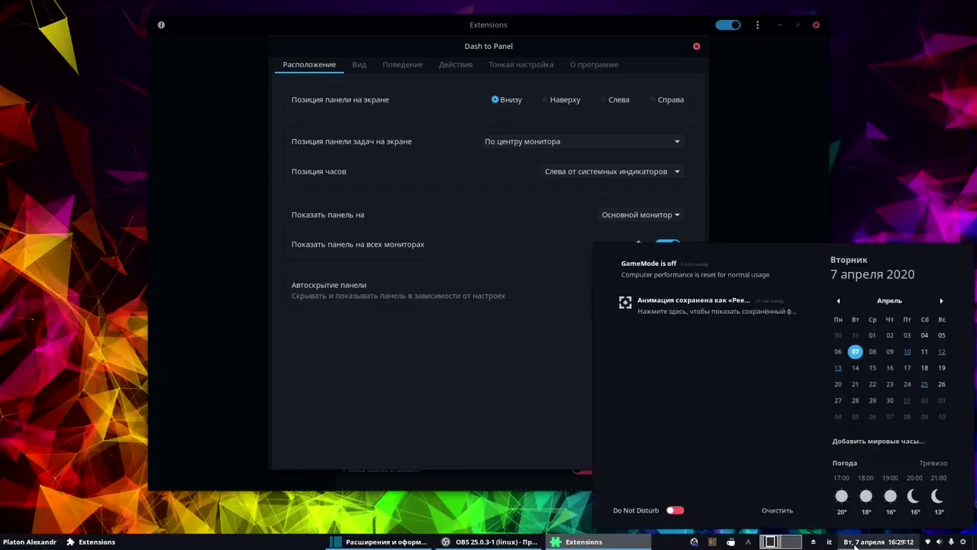
{"action": "left_click", "coordinate": [938, 539]}
{"action": "left_click", "coordinate": [941, 542]}
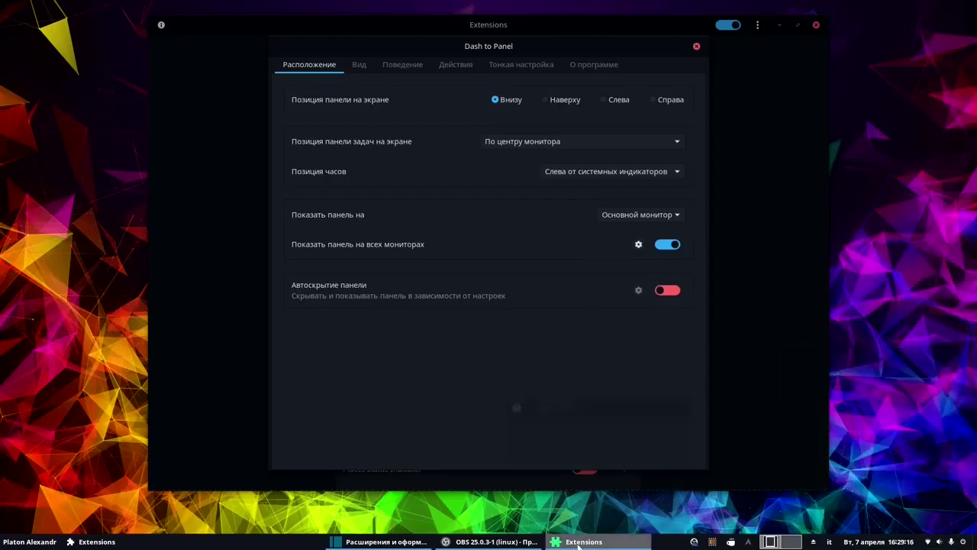
Check the activities overview from the screen's hot corner, and show and restore the desktop from the panel.
{"action": "left_click", "coordinate": [29, 542]}
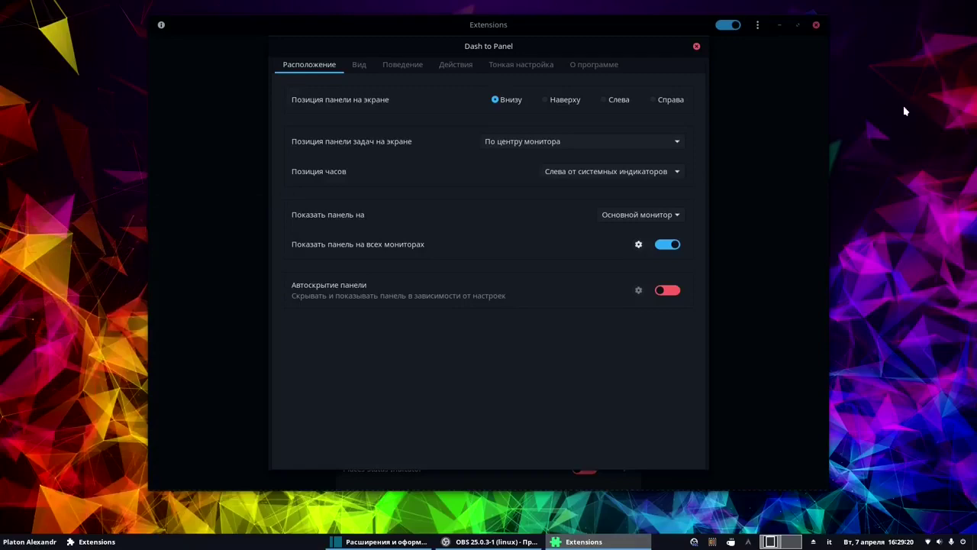
{"action": "mouse_move", "coordinate": [1, 4]}
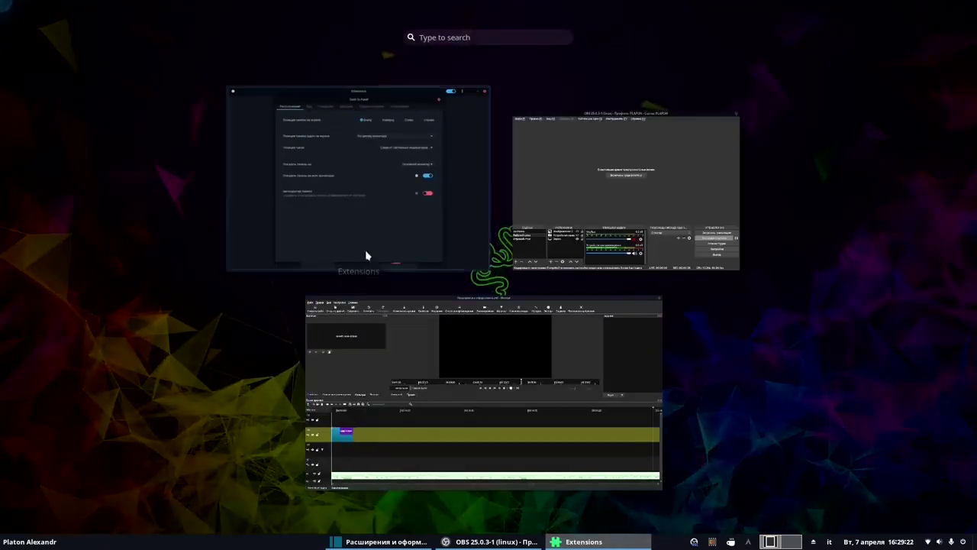
{"action": "left_click", "coordinate": [359, 221]}
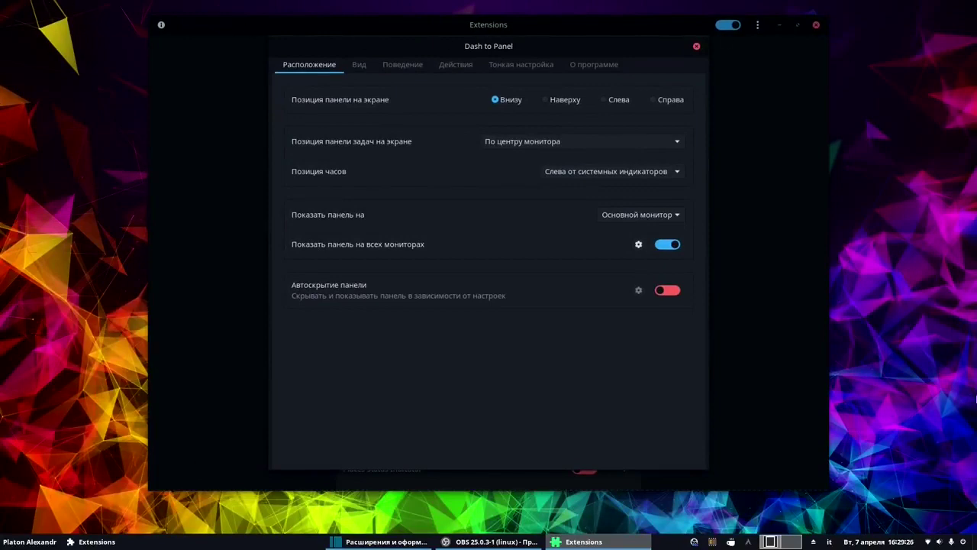
{"action": "left_click", "coordinate": [975, 546]}
{"action": "left_click", "coordinate": [975, 547]}
Try the panel positions Наверху and Слева, and return the panel to Внизу.
{"action": "left_click", "coordinate": [561, 100]}
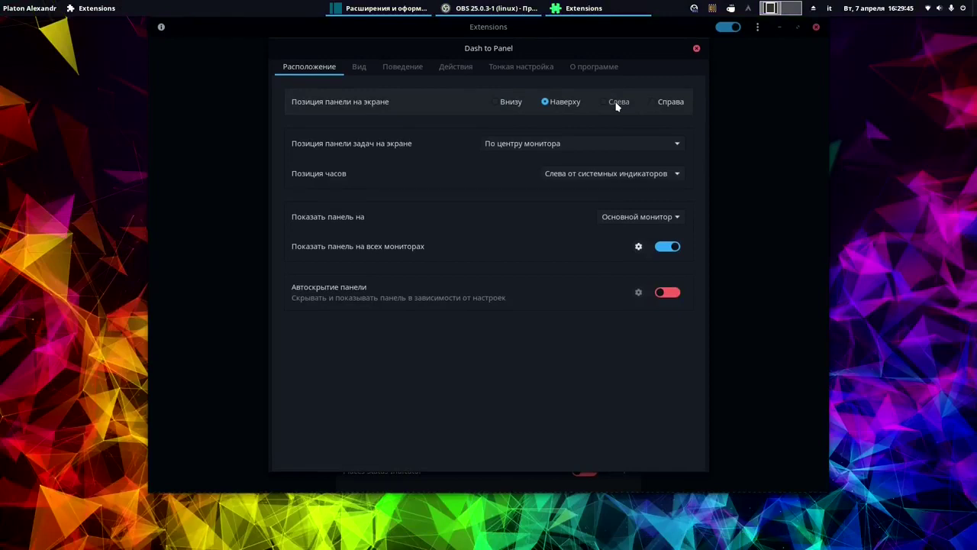
{"action": "left_click", "coordinate": [617, 105]}
{"action": "left_click", "coordinate": [502, 101]}
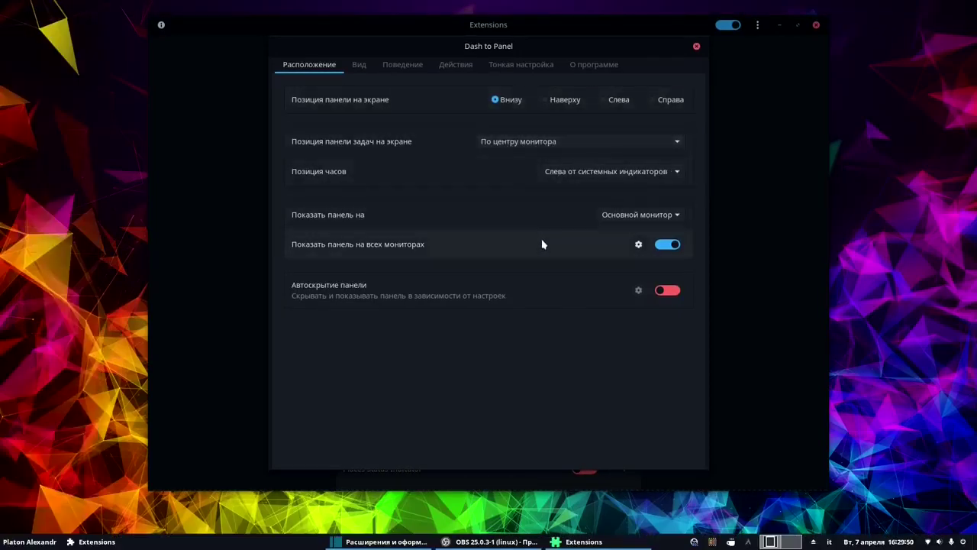
Enable Автоскрытие панели and review its settings, including which windows make the panel hide.
{"action": "left_click", "coordinate": [667, 292]}
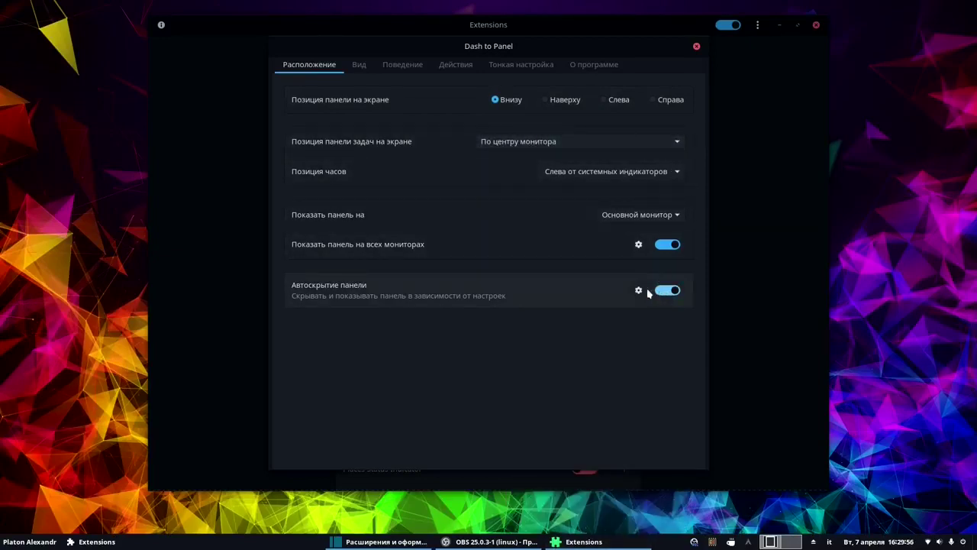
{"action": "left_click", "coordinate": [639, 290]}
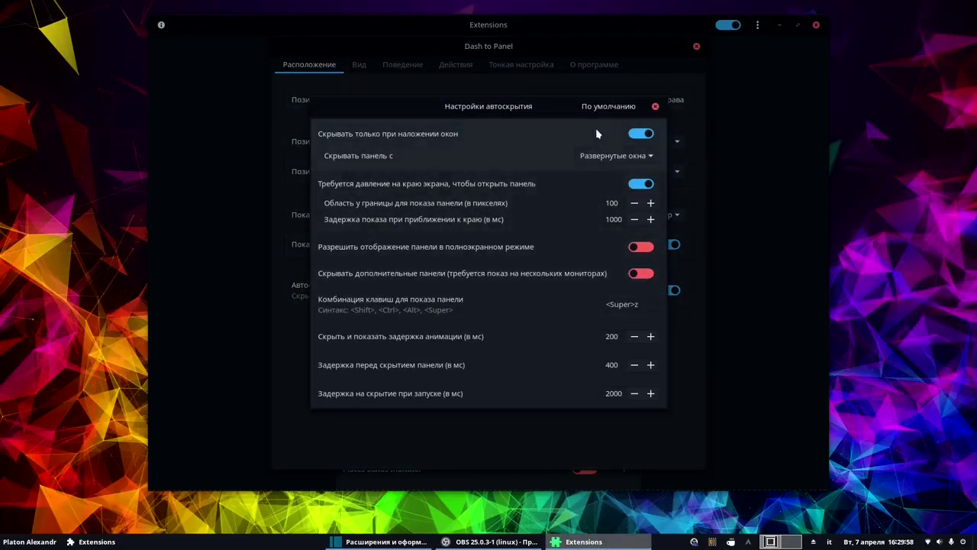
{"action": "left_click", "coordinate": [626, 159]}
{"action": "left_click", "coordinate": [622, 156]}
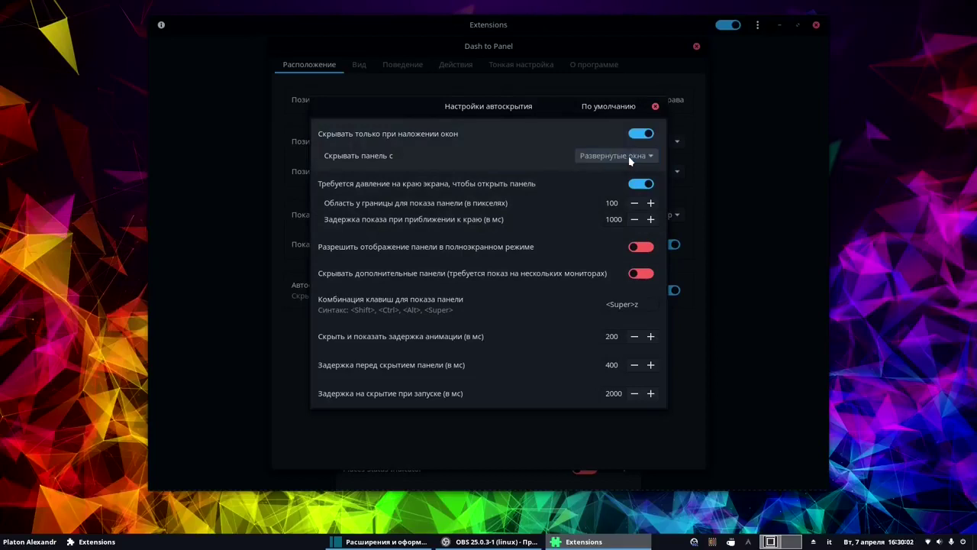
{"action": "left_click", "coordinate": [655, 106]}
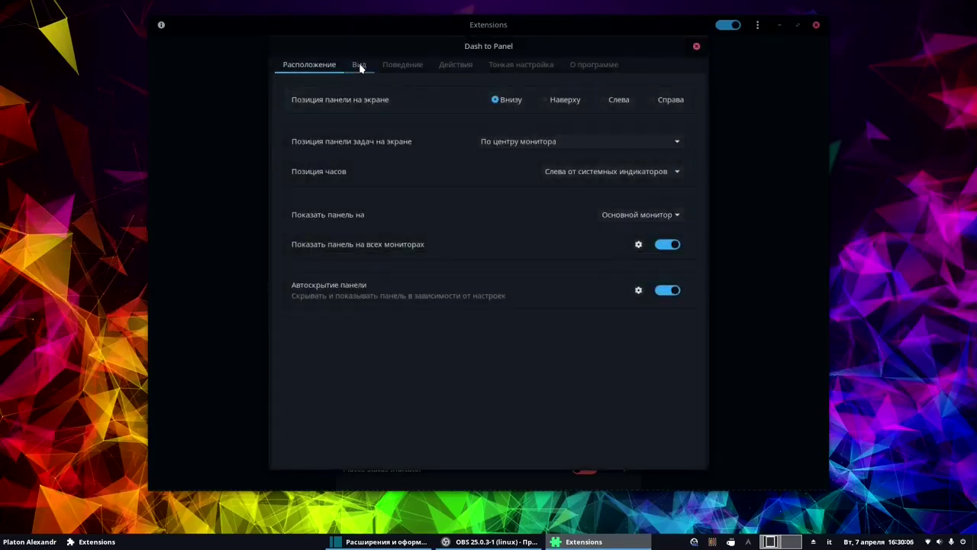
Review the Dash to Panel options for appearance (Вид) and behaviour (Поведение) alongside the running applications on the panel.
{"action": "left_click", "coordinate": [359, 65]}
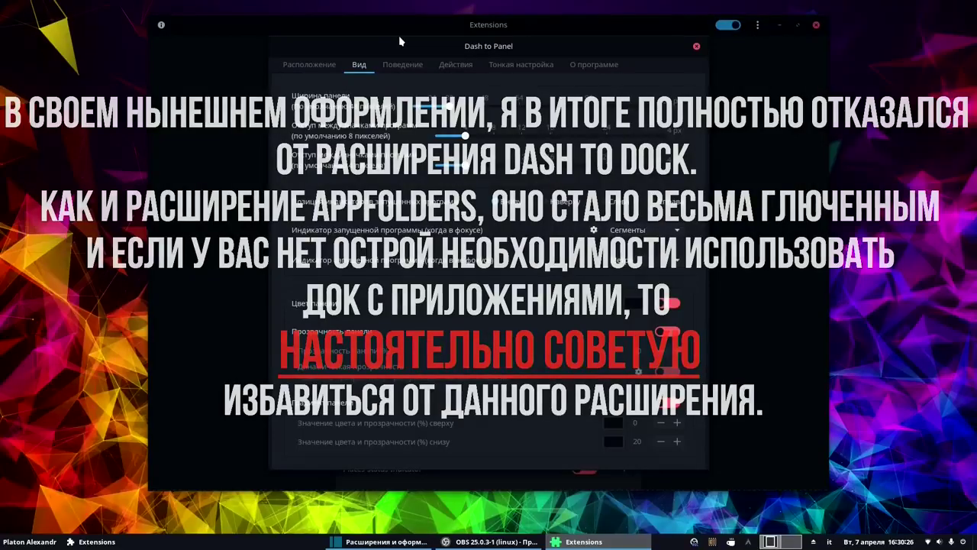
{"action": "left_click", "coordinate": [403, 64]}
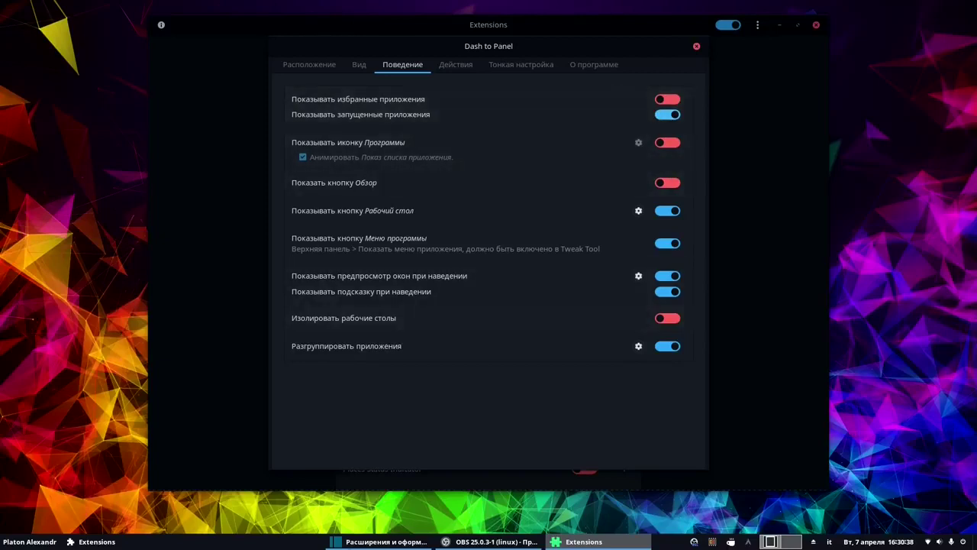
{"action": "mouse_move", "coordinate": [426, 538]}
Open the home folder from the applications menu, maximize it to see how running windows appear on the panel, and close it.
{"action": "left_click", "coordinate": [30, 542]}
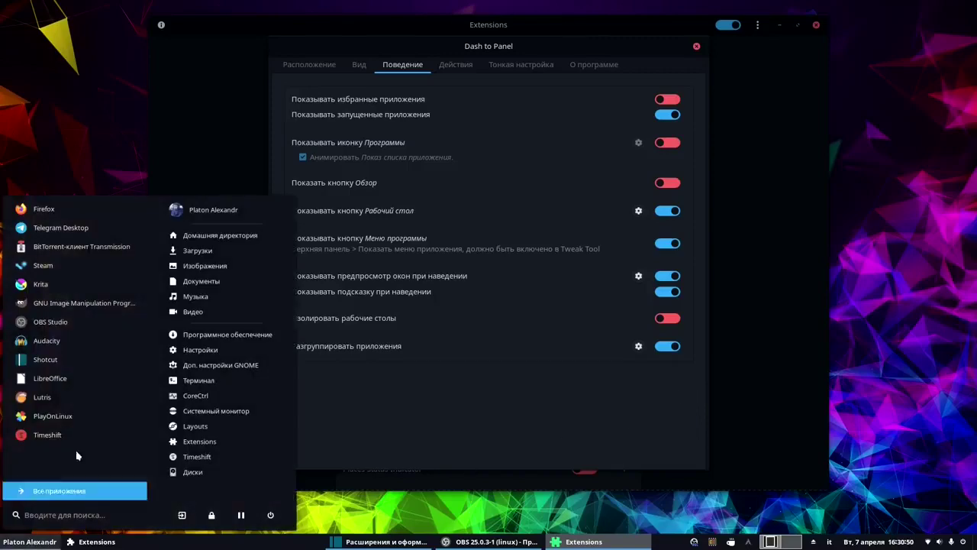
{"action": "left_click", "coordinate": [205, 232]}
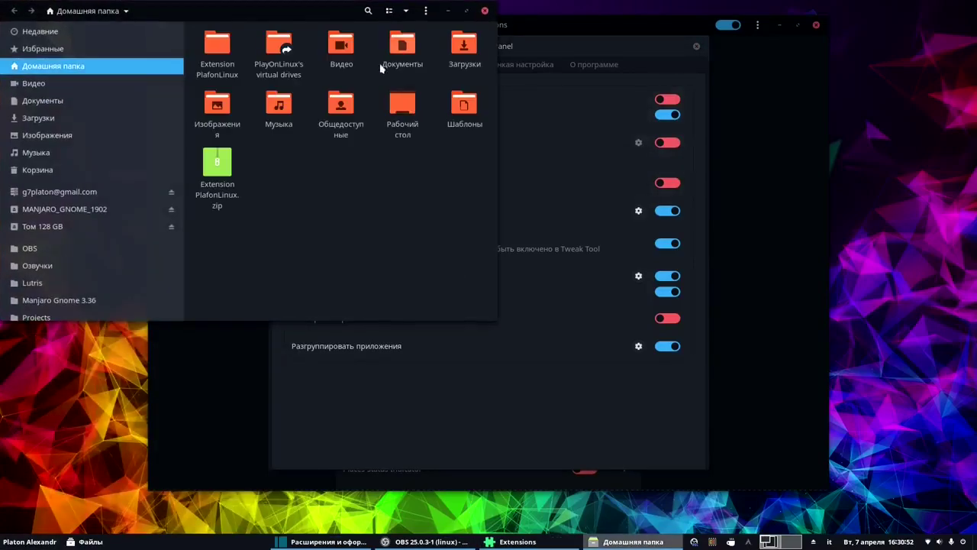
{"action": "double_click", "coordinate": [359, 4]}
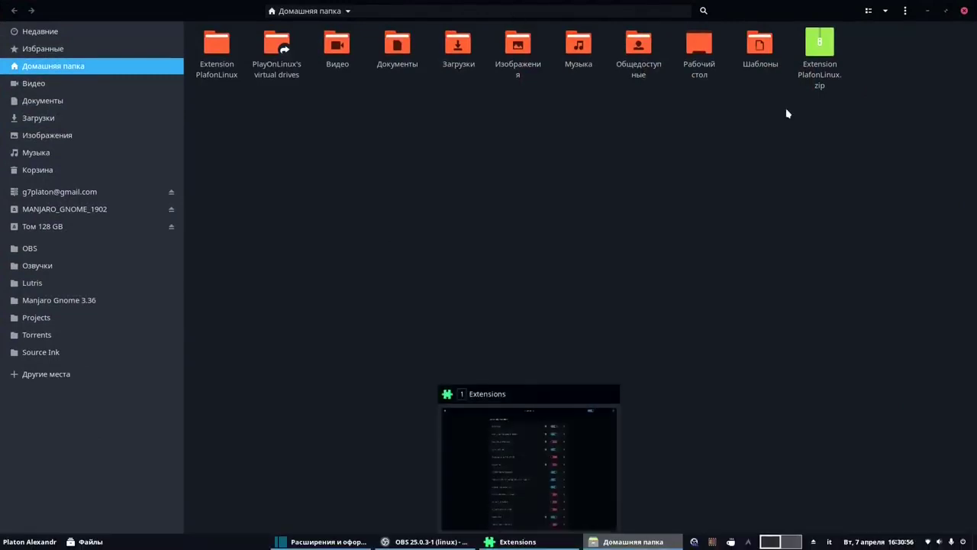
{"action": "left_click", "coordinate": [964, 10]}
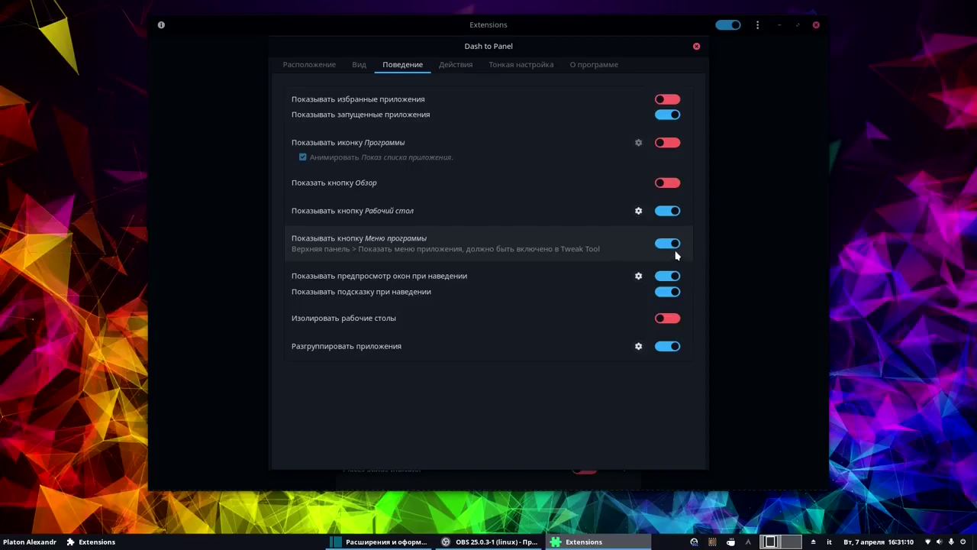
Switch the panel's Меню программы button off and back on, and try the Разгруппировать приложения option.
{"action": "mouse_move", "coordinate": [89, 544]}
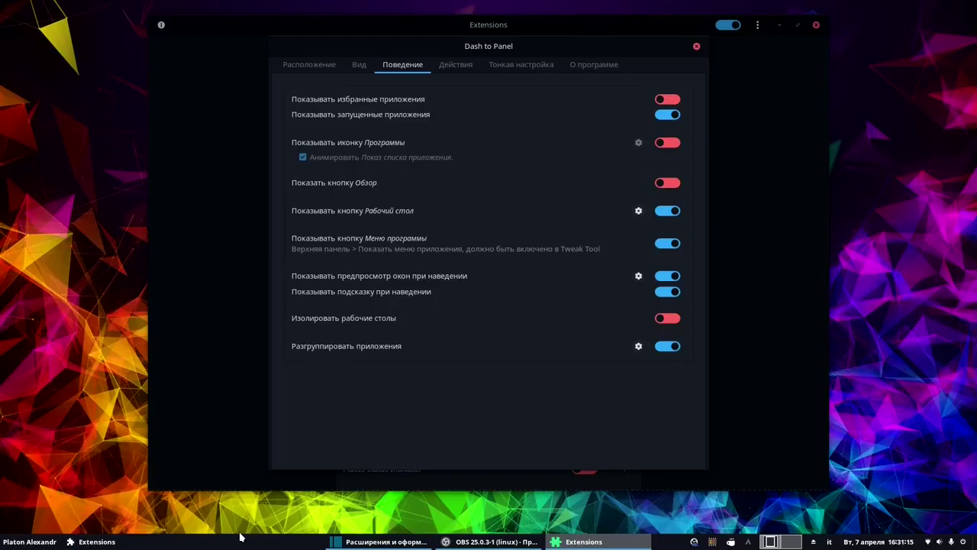
{"action": "left_click", "coordinate": [669, 245]}
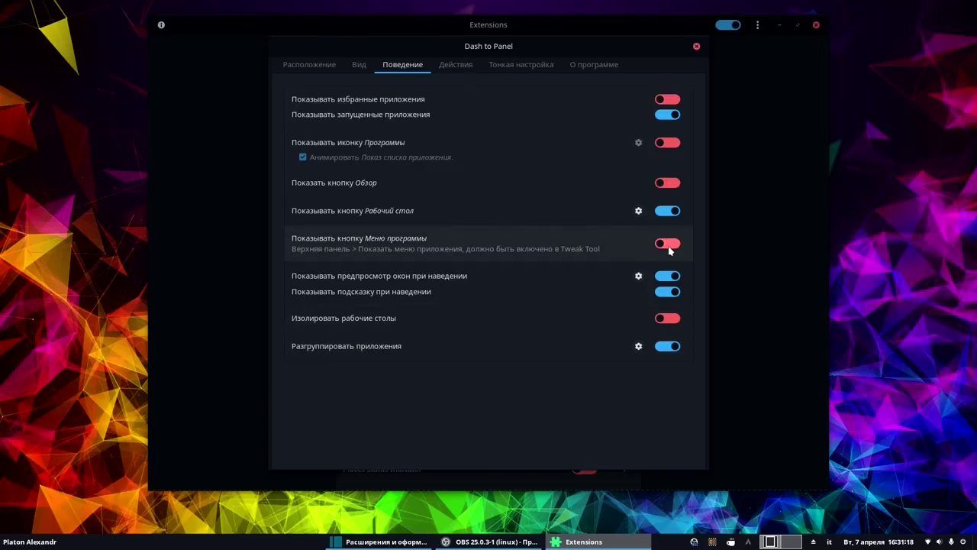
{"action": "left_click", "coordinate": [669, 245]}
{"action": "mouse_move", "coordinate": [608, 544]}
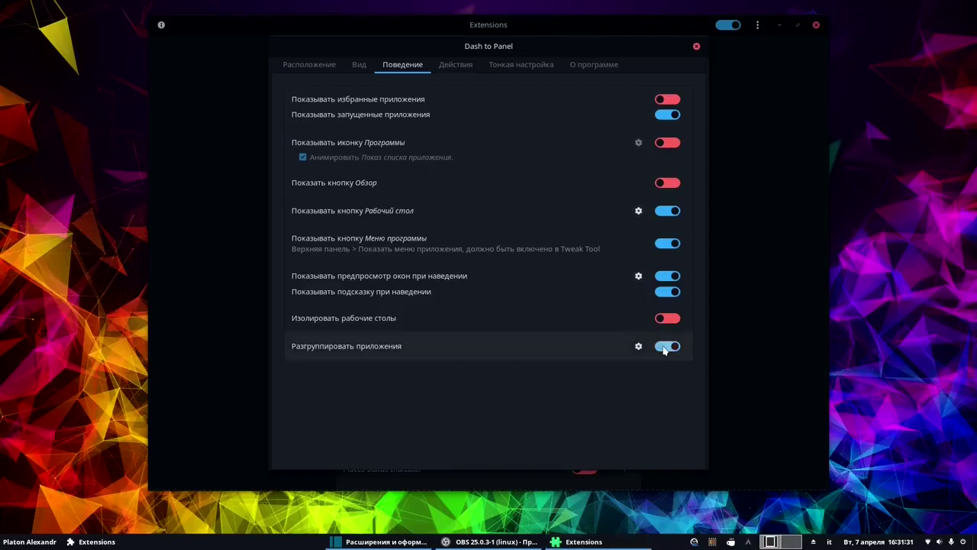
{"action": "left_click", "coordinate": [664, 349]}
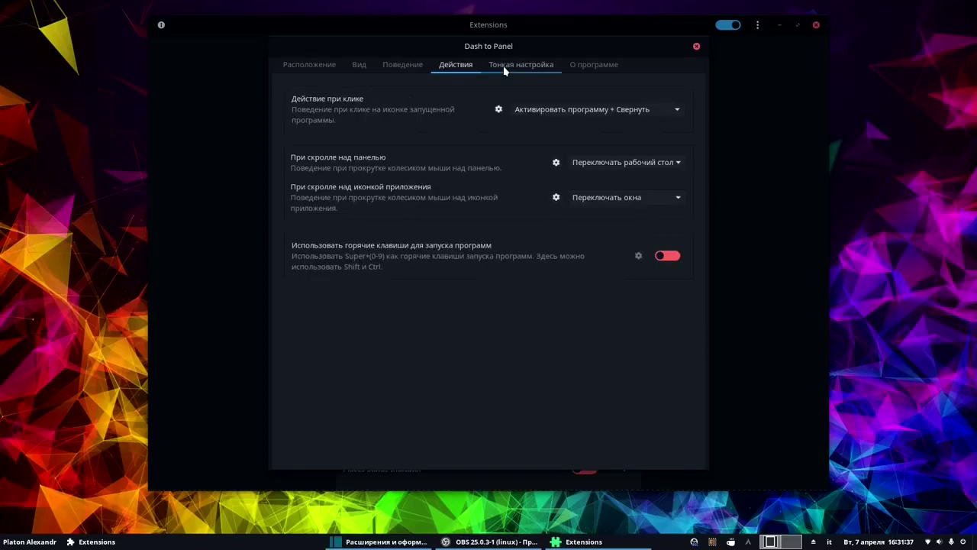
Review the Тонкая настройка options, locate settings_dash_to_panel in the Extension PlafonLinux folder as a settings file to load, and cancel.
{"action": "left_click", "coordinate": [504, 67]}
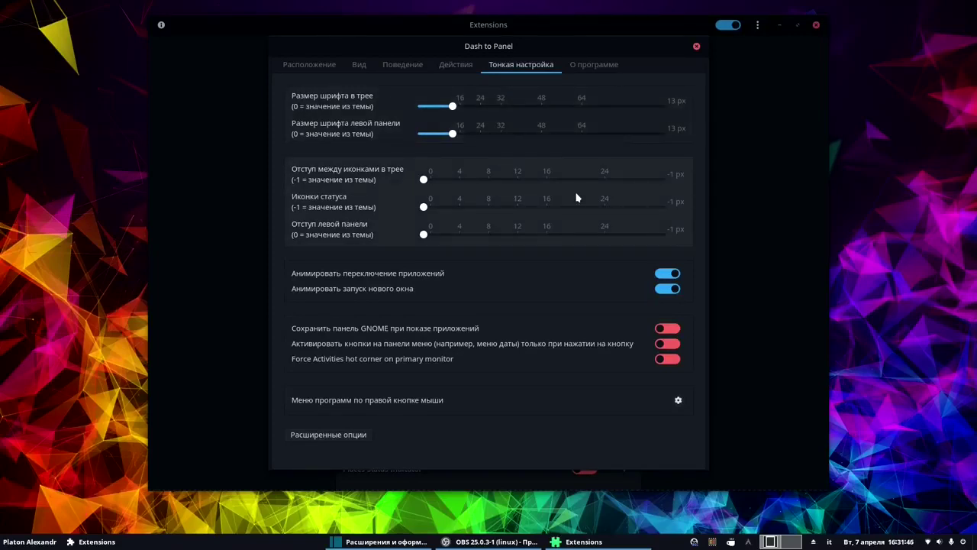
{"action": "left_click", "coordinate": [603, 66]}
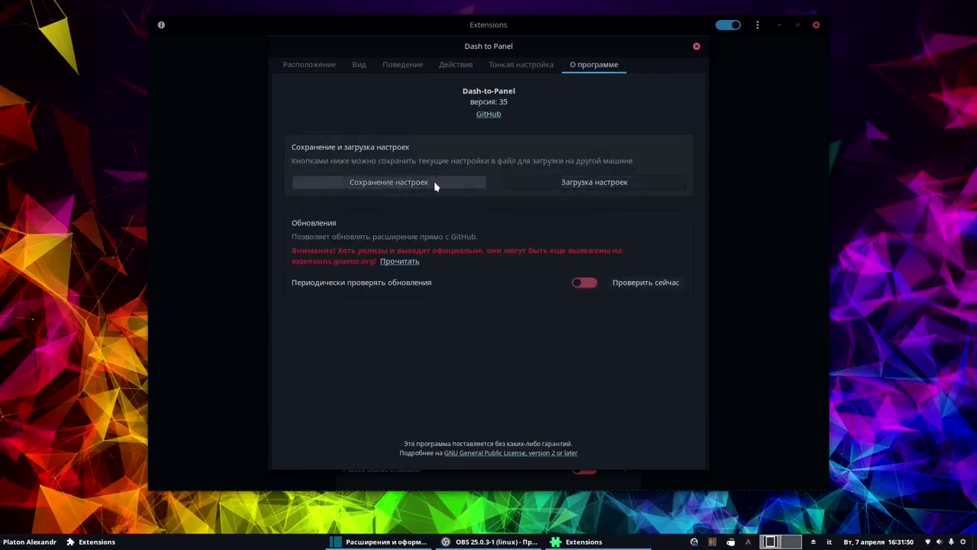
{"action": "left_click", "coordinate": [573, 183]}
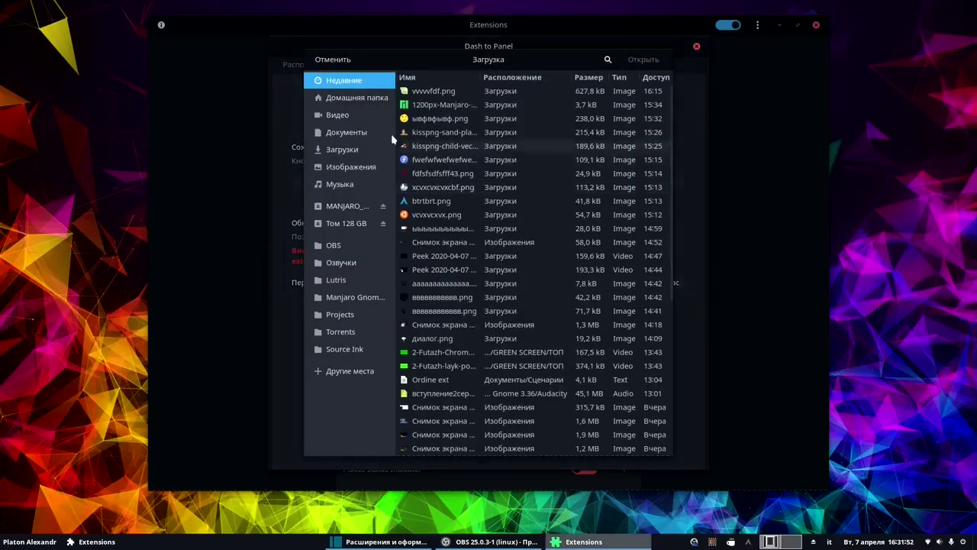
{"action": "left_click", "coordinate": [362, 100]}
{"action": "left_click", "coordinate": [472, 238]}
{"action": "double_click", "coordinate": [472, 242]}
{"action": "double_click", "coordinate": [431, 115]}
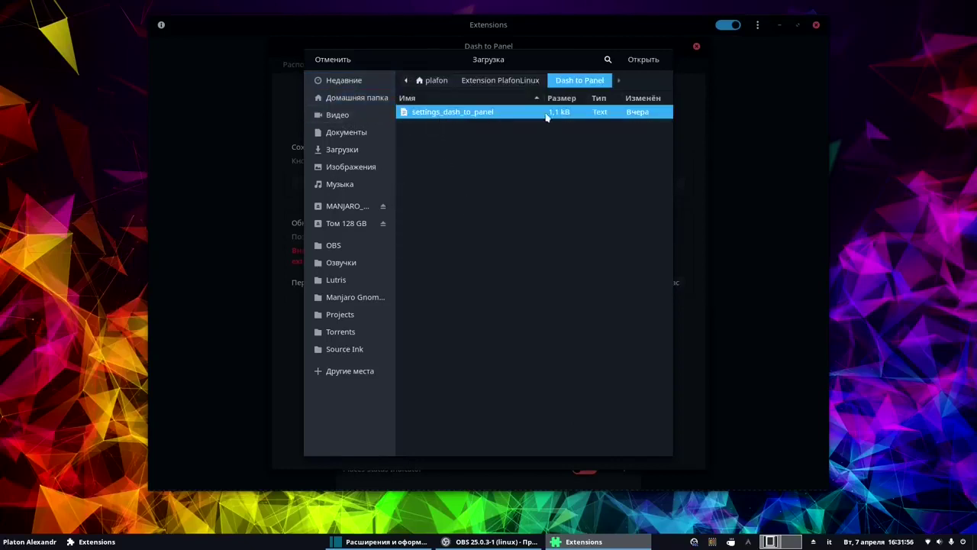
{"action": "left_click", "coordinate": [321, 59]}
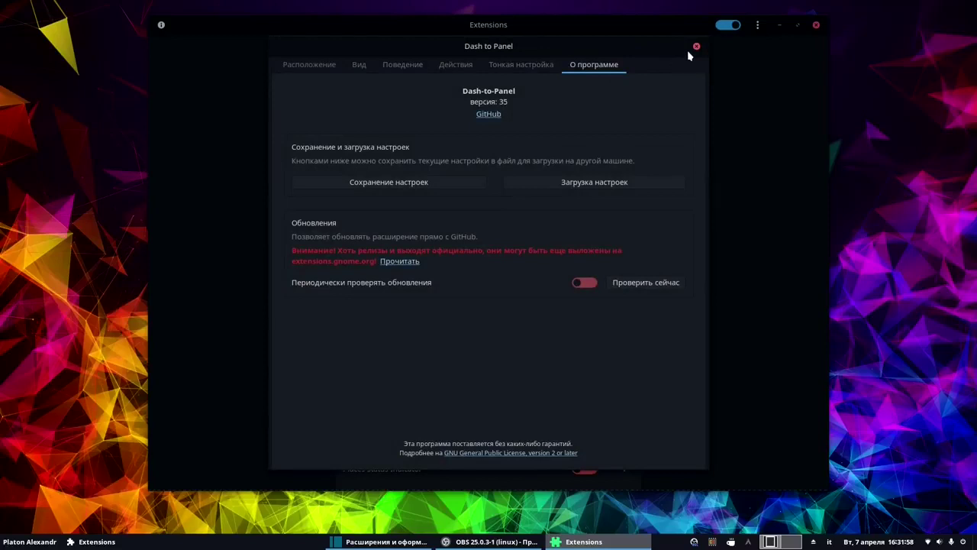
Close the Dash to Panel settings and review the list of manually installed extensions.
{"action": "left_click", "coordinate": [696, 47]}
{"action": "scroll", "coordinate": [709, 255], "scroll_direction": "down", "scroll_amount": 3}
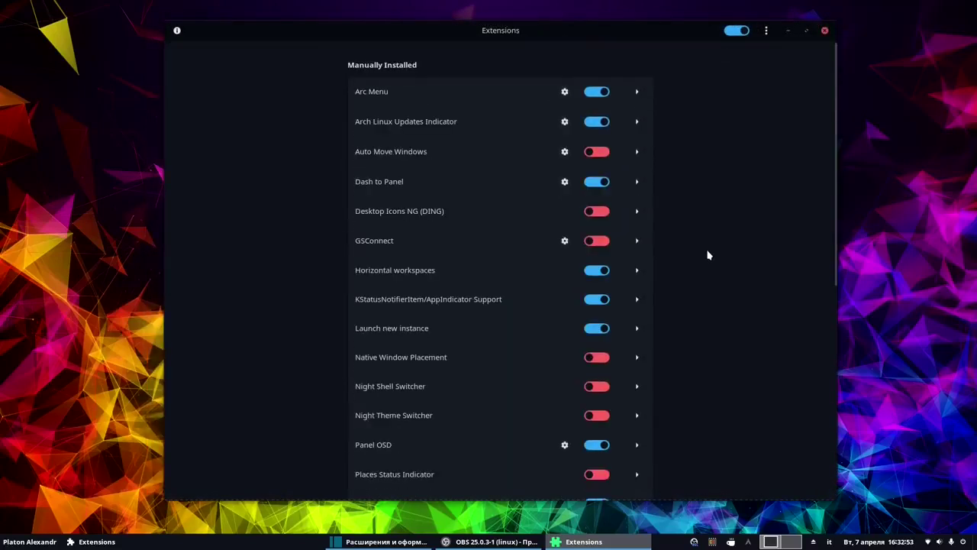
{"action": "scroll", "coordinate": [709, 255], "scroll_direction": "down", "scroll_amount": 1}
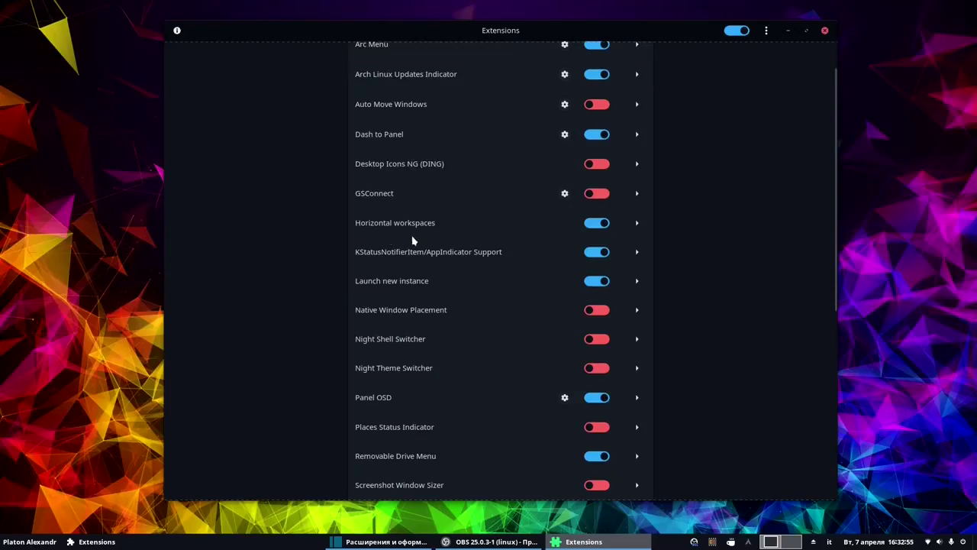
{"action": "scroll", "coordinate": [420, 344], "scroll_direction": "down", "scroll_amount": 4}
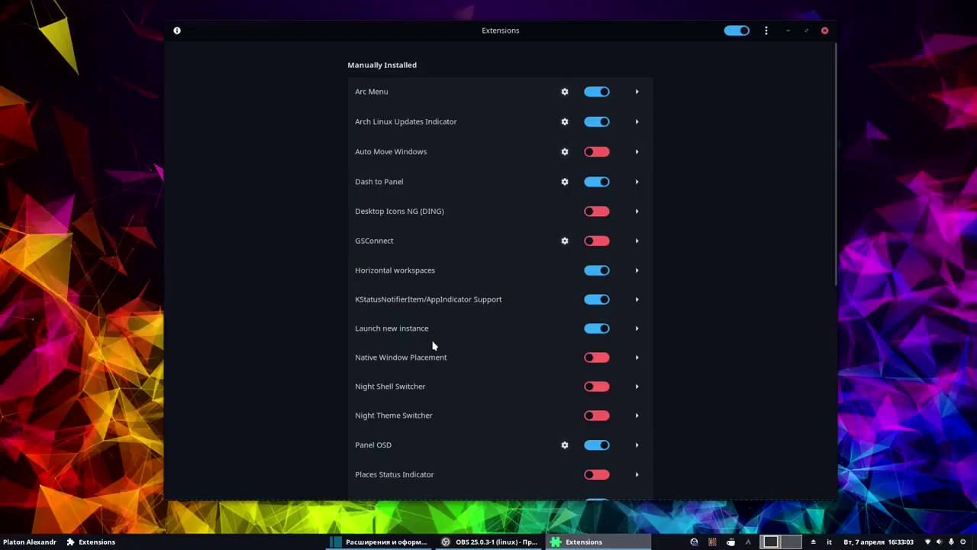
{"action": "scroll", "coordinate": [458, 312], "scroll_direction": "down", "scroll_amount": 1}
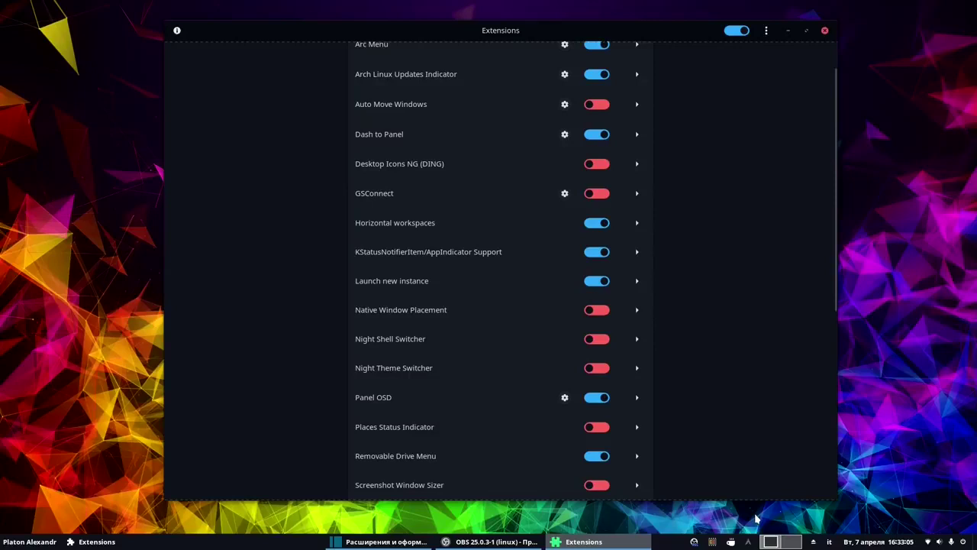
Switch to the second workspace and back, and turn the Horizontal workspaces extension off and on again to compare the panel's workspace indicator.
{"action": "left_click", "coordinate": [791, 542]}
{"action": "left_click", "coordinate": [771, 542]}
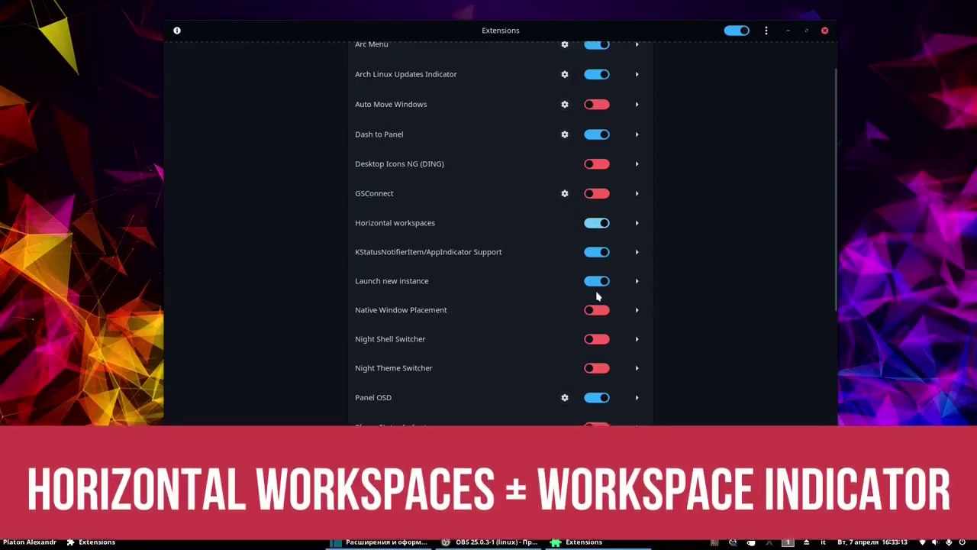
{"action": "left_click", "coordinate": [598, 223]}
{"action": "left_click", "coordinate": [598, 223]}
{"action": "scroll", "coordinate": [534, 412], "scroll_direction": "down", "scroll_amount": 4}
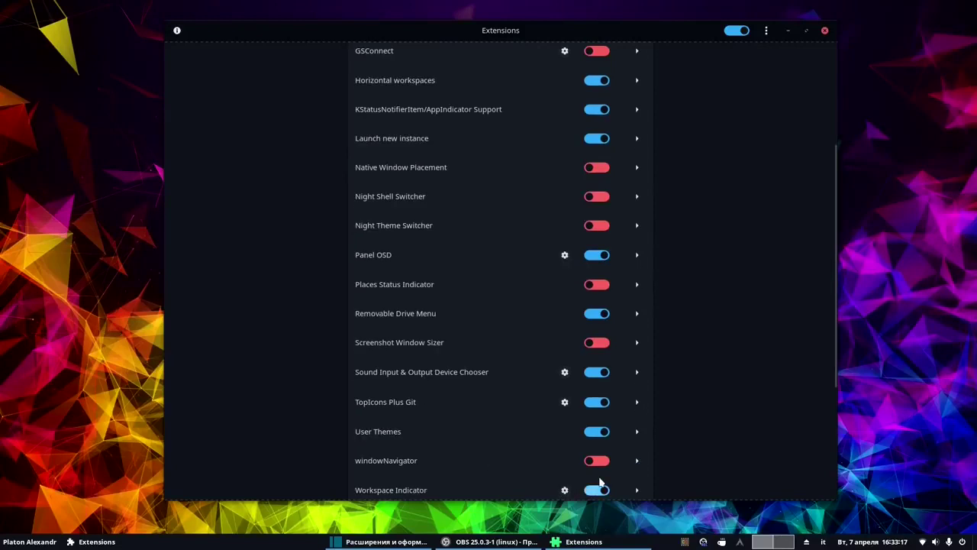
{"action": "scroll", "coordinate": [589, 403], "scroll_direction": "up", "scroll_amount": 4}
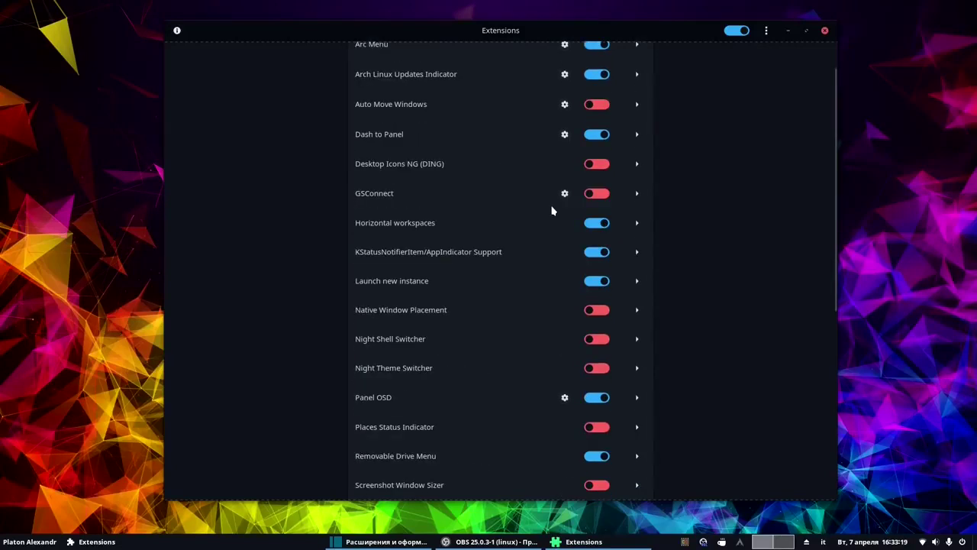
{"action": "left_click", "coordinate": [595, 224]}
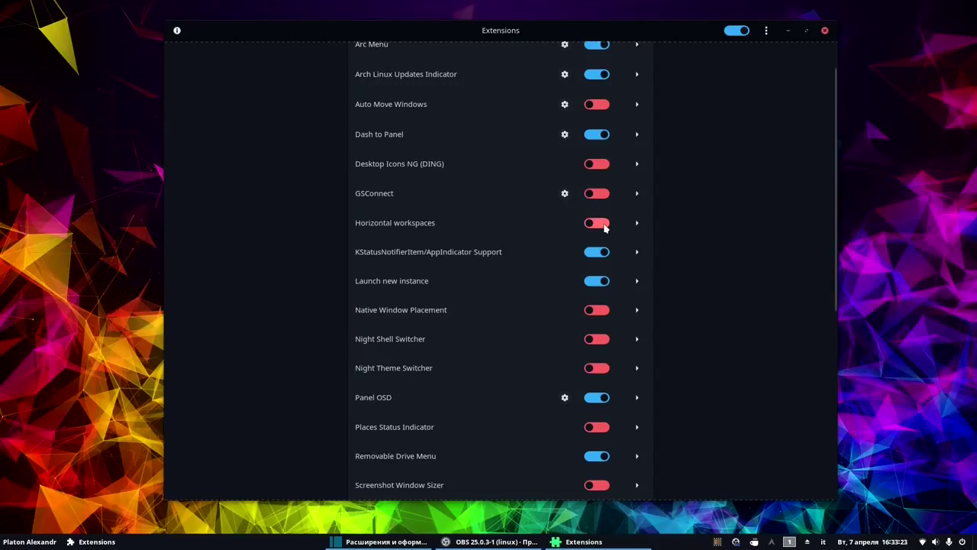
{"action": "left_click", "coordinate": [599, 223]}
{"action": "scroll", "coordinate": [527, 336], "scroll_direction": "down", "scroll_amount": 4}
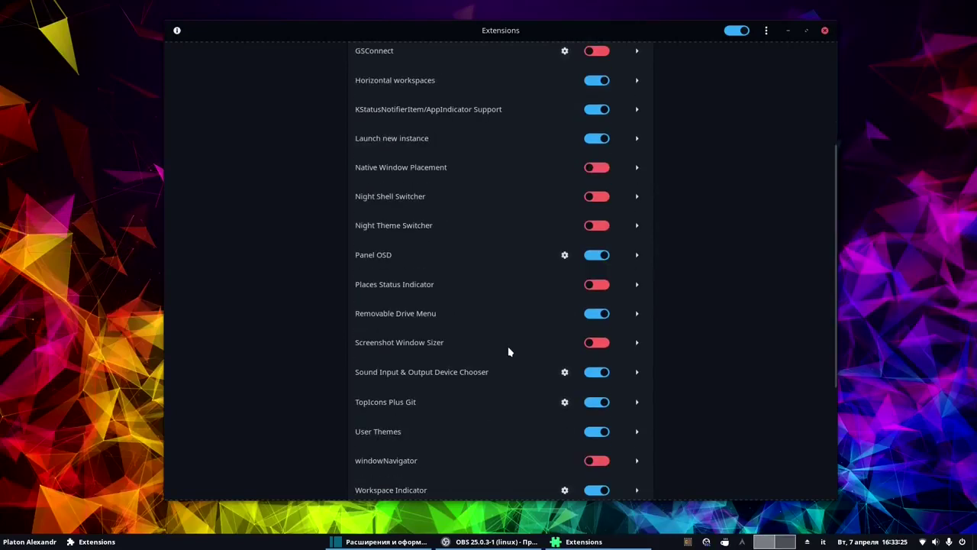
Review the Panel OSD extension's notification position settings, show a test notification, and close the settings.
{"action": "scroll", "coordinate": [508, 348], "scroll_direction": "up", "scroll_amount": 4}
{"action": "scroll", "coordinate": [509, 348], "scroll_direction": "up", "scroll_amount": 1}
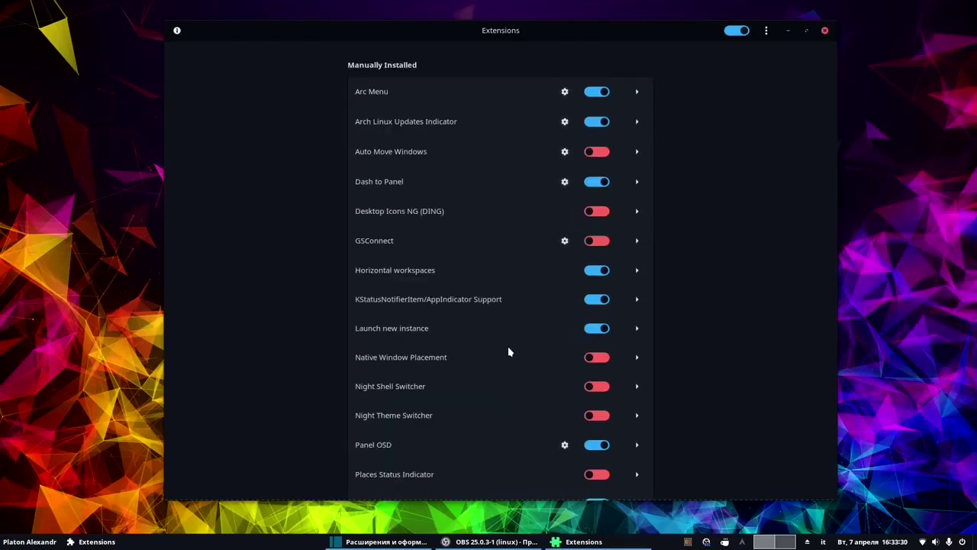
{"action": "scroll", "coordinate": [593, 254], "scroll_direction": "down", "scroll_amount": 1}
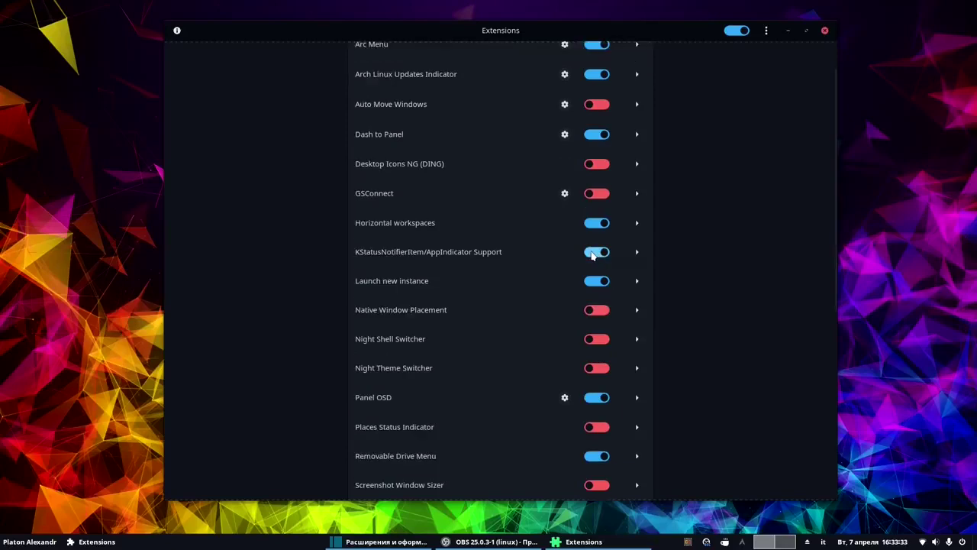
{"action": "scroll", "coordinate": [593, 254], "scroll_direction": "down", "scroll_amount": 1}
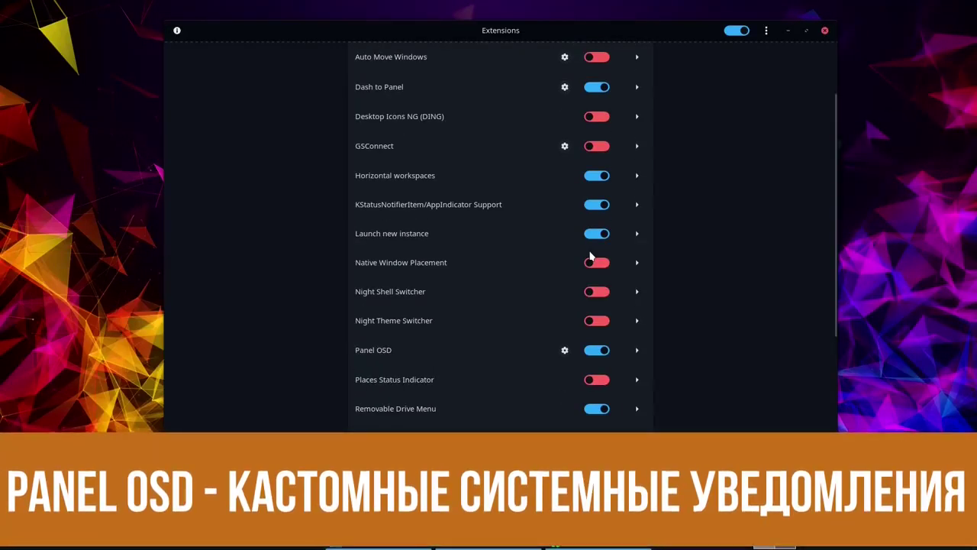
{"action": "left_click", "coordinate": [565, 350]}
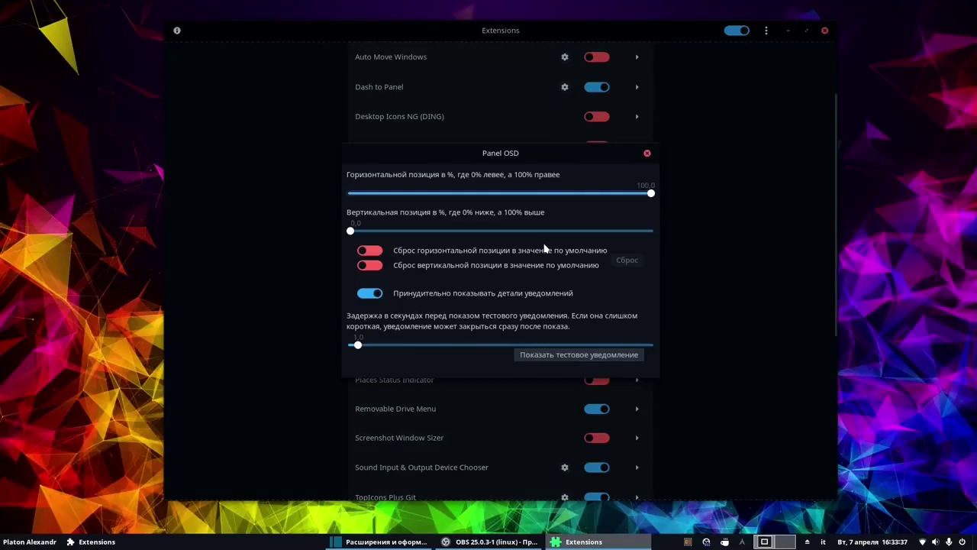
{"action": "mouse_move", "coordinate": [502, 153]}
{"action": "left_mouse_down"}
{"action": "mouse_move", "coordinate": [491, 138]}
{"action": "mouse_move", "coordinate": [500, 158]}
{"action": "mouse_move", "coordinate": [517, 157]}
{"action": "left_mouse_up"}
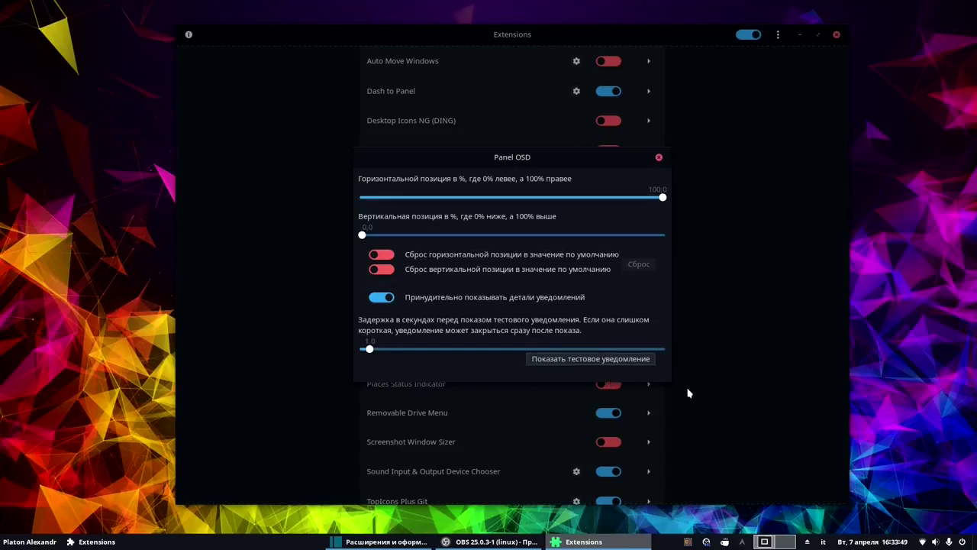
{"action": "left_click", "coordinate": [551, 360]}
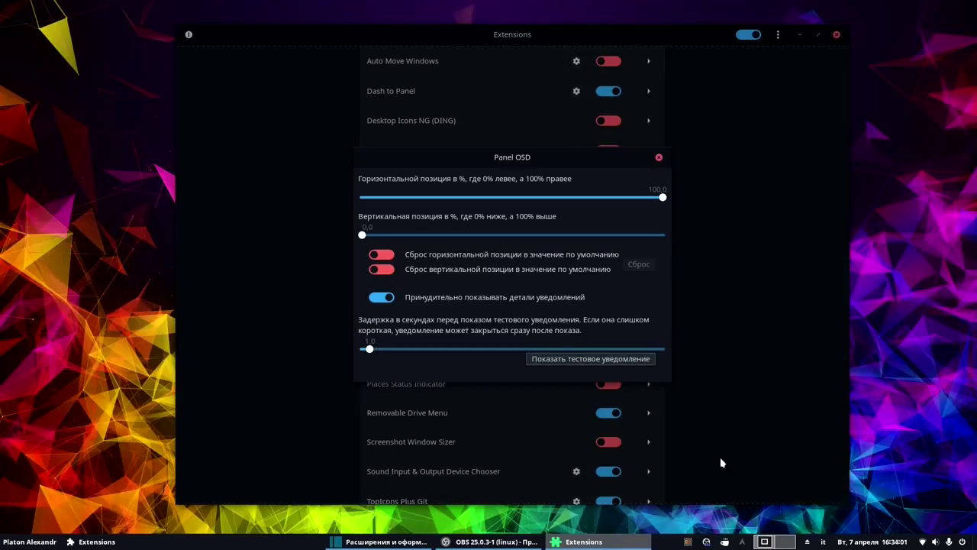
{"action": "left_click", "coordinate": [659, 158]}
Examine the audio output devices that Sound Input & Output Device Chooser adds to the system menu, and close the menu.
{"action": "scroll", "coordinate": [436, 432], "scroll_direction": "down", "scroll_amount": 1}
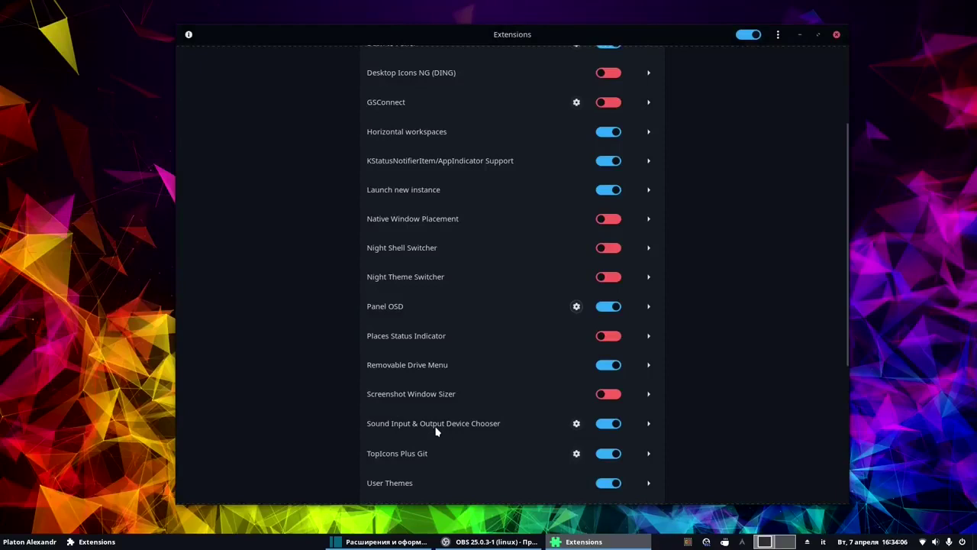
{"action": "left_click", "coordinate": [947, 542]}
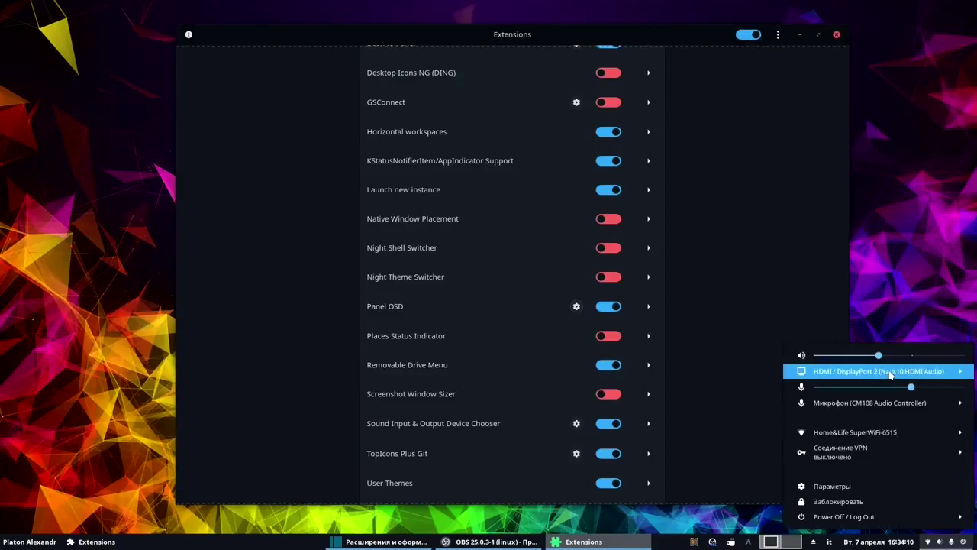
{"action": "left_click", "coordinate": [890, 372]}
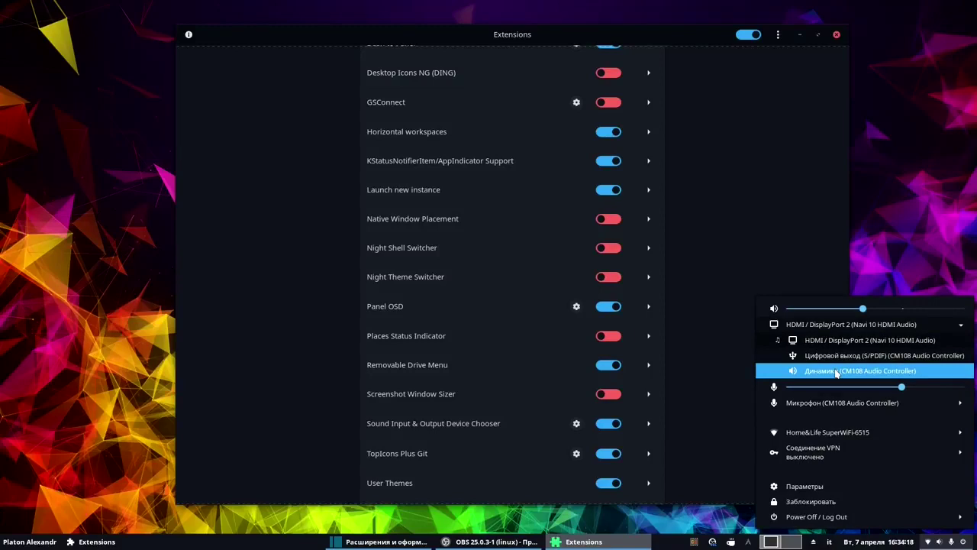
{"action": "left_click", "coordinate": [795, 224]}
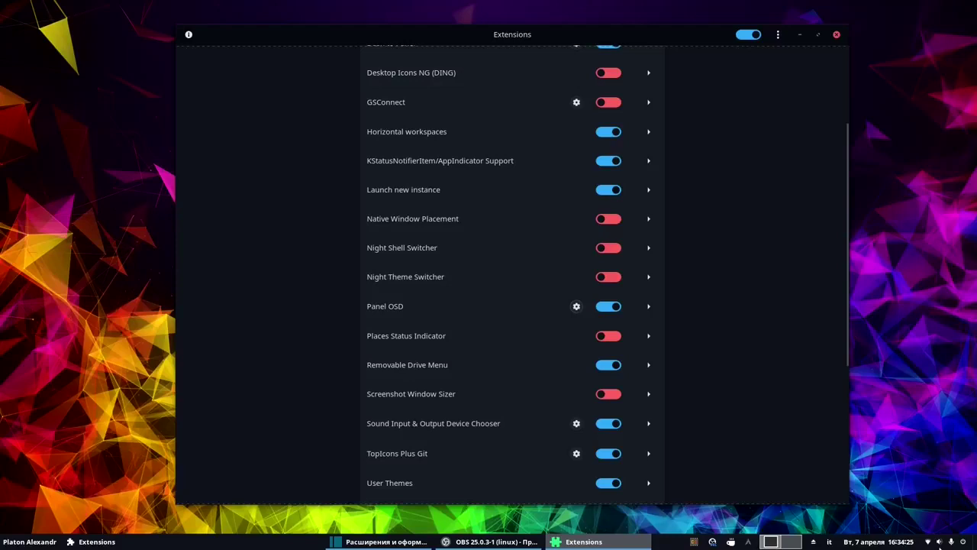
Open the TopIcons Plus Git extension's settings.
{"action": "scroll", "coordinate": [405, 409], "scroll_direction": "down", "scroll_amount": 2}
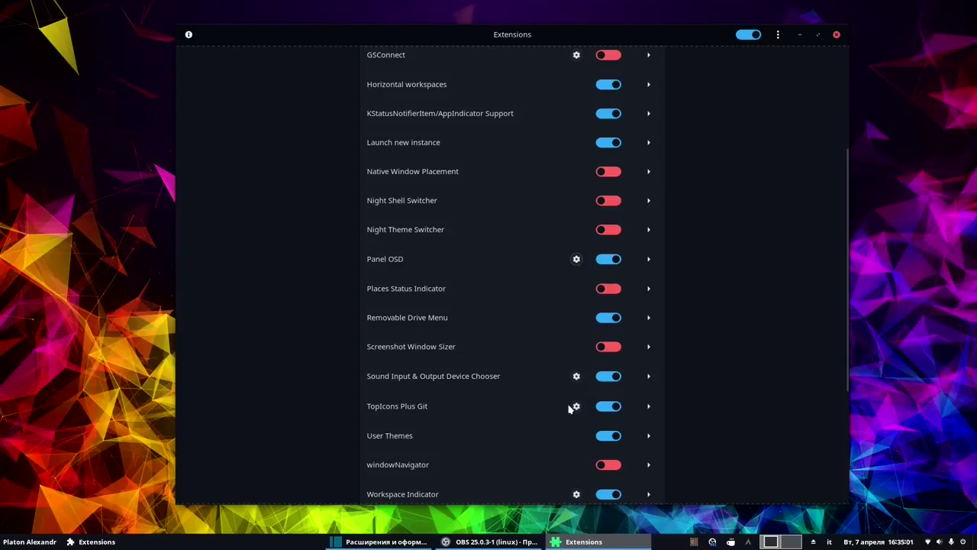
{"action": "left_click", "coordinate": [577, 406]}
{"action": "left_click_drag", "start_coordinate": [550, 161], "coordinate": [521, 168]}
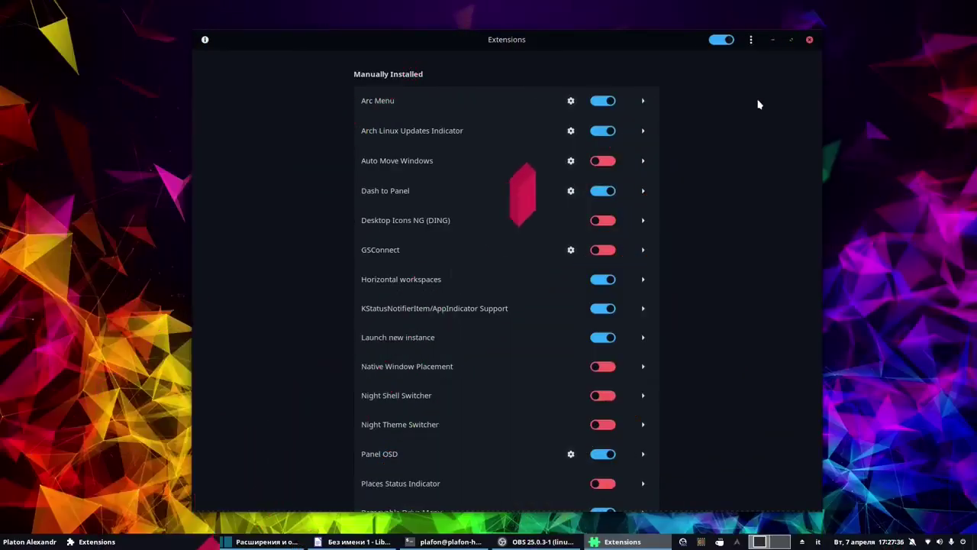
Look through the whole extensions list, from the manually installed entries to the built-in ones.
{"action": "mouse_move", "coordinate": [623, 41]}
{"action": "left_mouse_down"}
{"action": "mouse_move", "coordinate": [643, 47]}
{"action": "mouse_move", "coordinate": [585, 26]}
{"action": "mouse_move", "coordinate": [626, 38]}
{"action": "mouse_move", "coordinate": [619, 48]}
{"action": "left_mouse_up"}
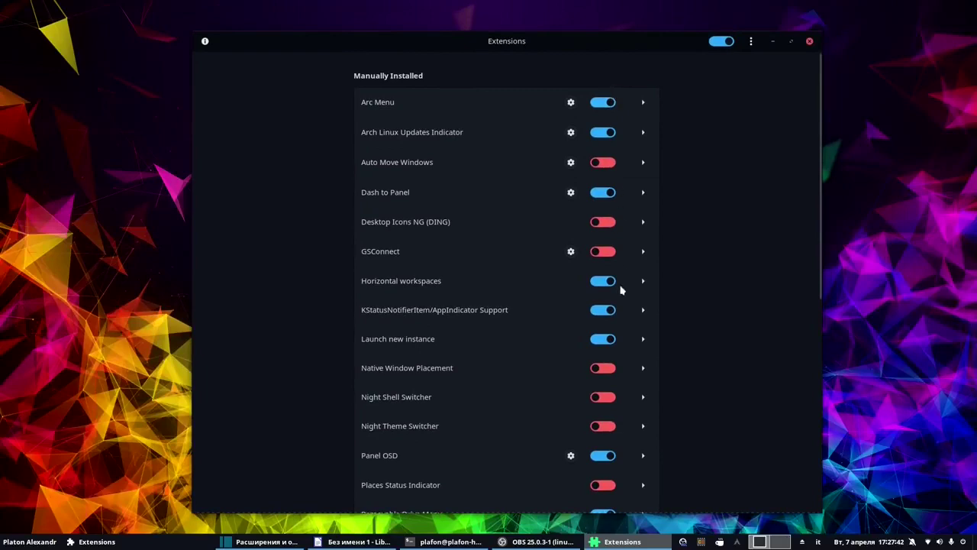
{"action": "scroll", "coordinate": [620, 290], "scroll_direction": "down", "scroll_amount": 5}
{"action": "scroll", "coordinate": [622, 309], "scroll_direction": "up", "scroll_amount": 5}
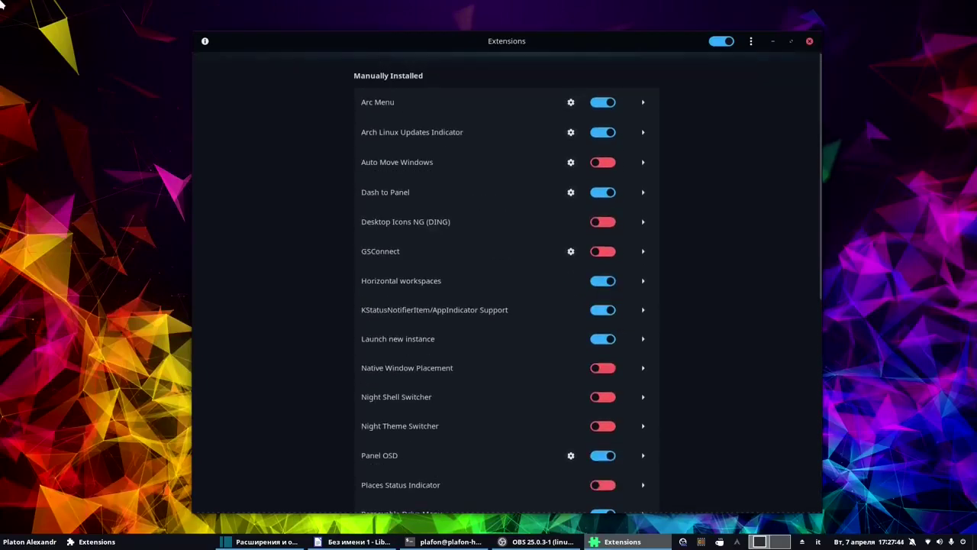
{"action": "mouse_move", "coordinate": [0, 0]}
{"action": "left_click", "coordinate": [624, 236]}
{"action": "mouse_move", "coordinate": [571, 41]}
{"action": "left_mouse_down"}
{"action": "mouse_move", "coordinate": [576, 47]}
{"action": "mouse_move", "coordinate": [563, 43]}
{"action": "left_mouse_up"}
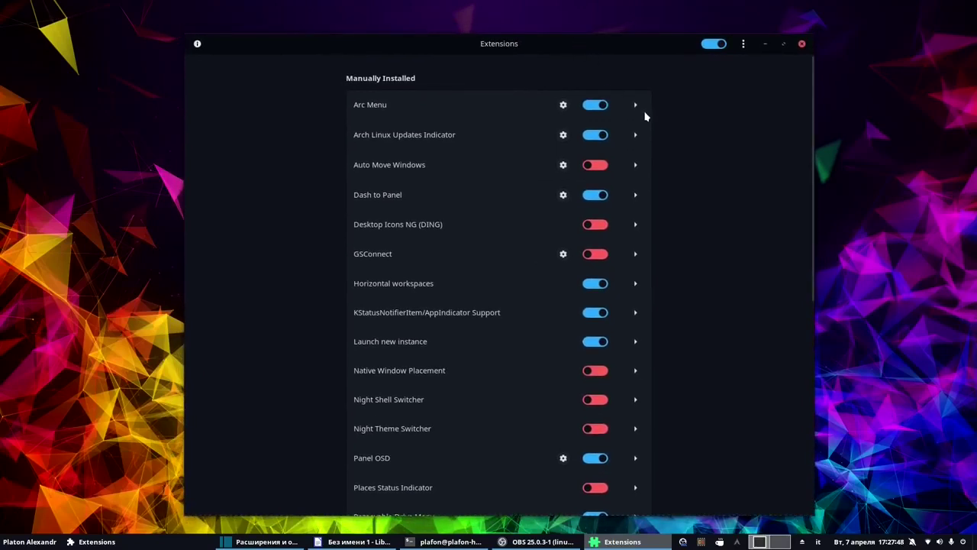
{"action": "scroll", "coordinate": [595, 347], "scroll_direction": "down", "scroll_amount": 5}
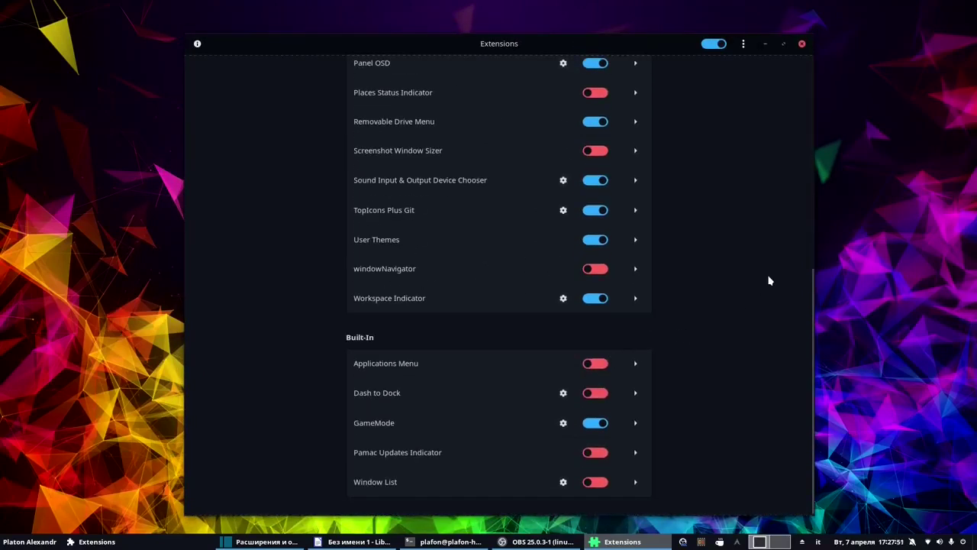
Restart GNOME Shell by running the command r.
{"action": "key", "text": "alt+F2"}
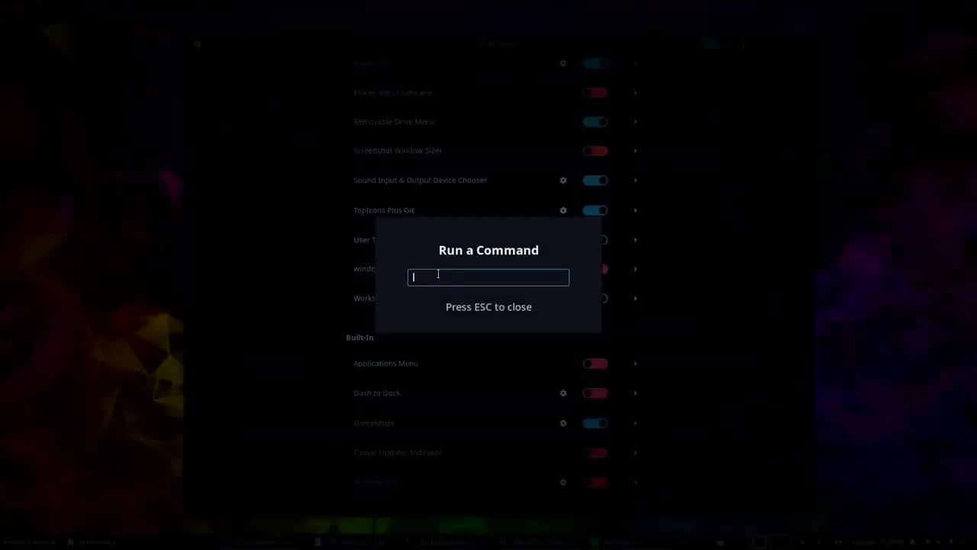
{"action": "type", "text": "r"}
{"action": "key", "text": "Return"}
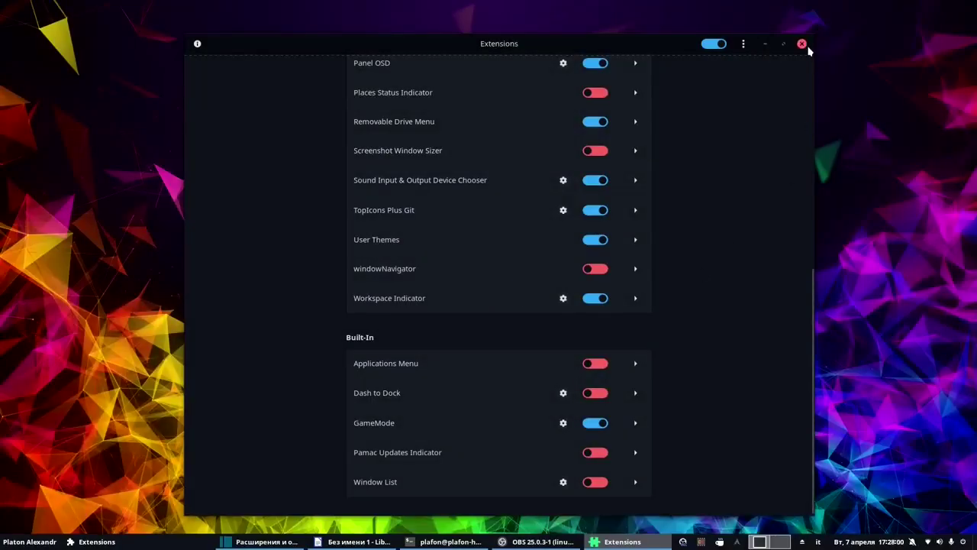
{"action": "left_click_drag", "start_coordinate": [674, 46], "coordinate": [656, 44]}
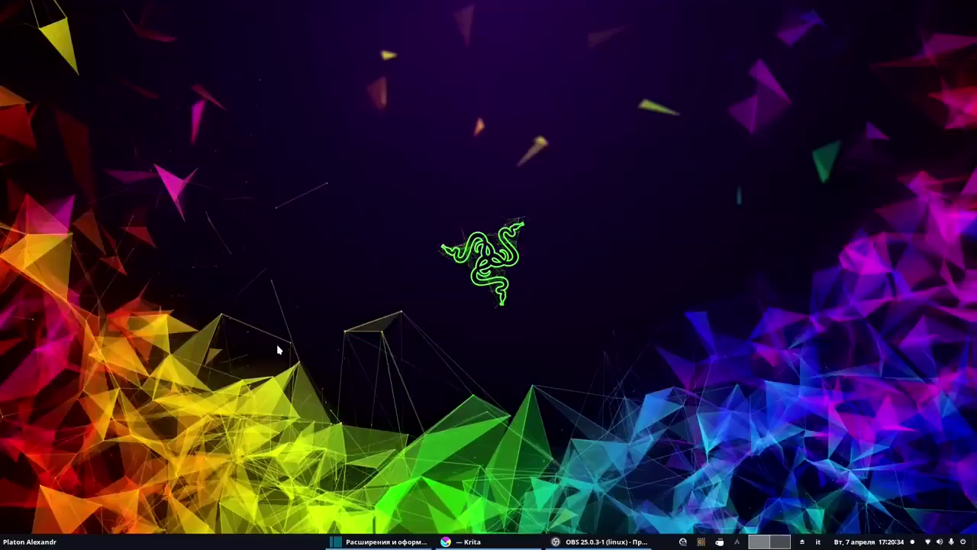
Open the additional GNOME settings (Доп. настройки GNOME) at Внешний вид and view the available application themes without changing the selection.
{"action": "left_click", "coordinate": [42, 541]}
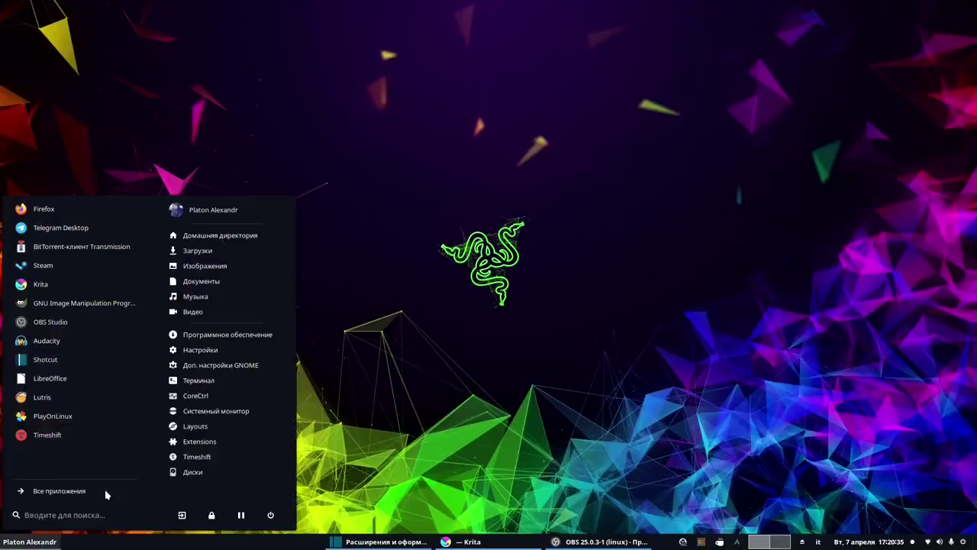
{"action": "left_click", "coordinate": [241, 364]}
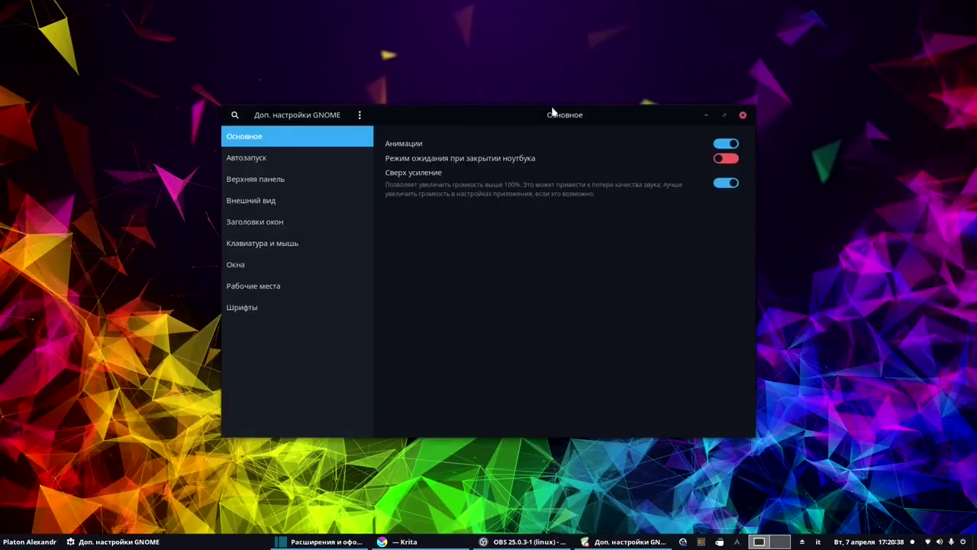
{"action": "left_click", "coordinate": [312, 196]}
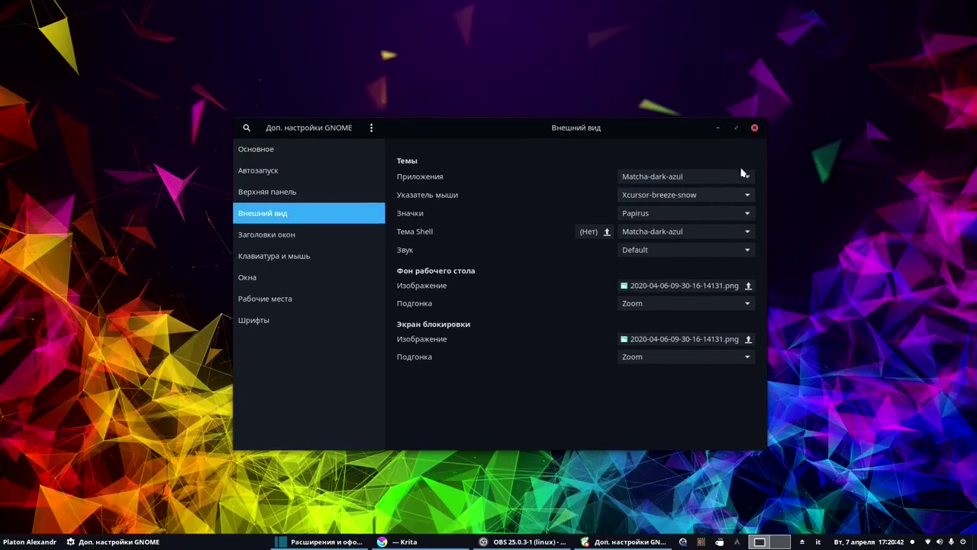
{"action": "left_click", "coordinate": [661, 176]}
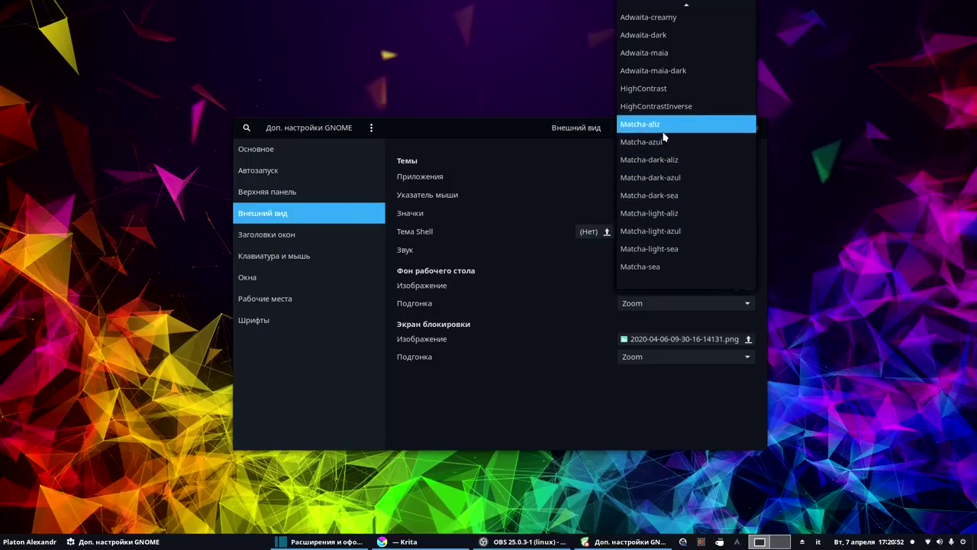
{"action": "left_click", "coordinate": [547, 139]}
{"action": "mouse_move", "coordinate": [550, 136]}
{"action": "left_mouse_down"}
{"action": "mouse_move", "coordinate": [583, 146]}
{"action": "mouse_move", "coordinate": [566, 130]}
{"action": "left_mouse_up"}
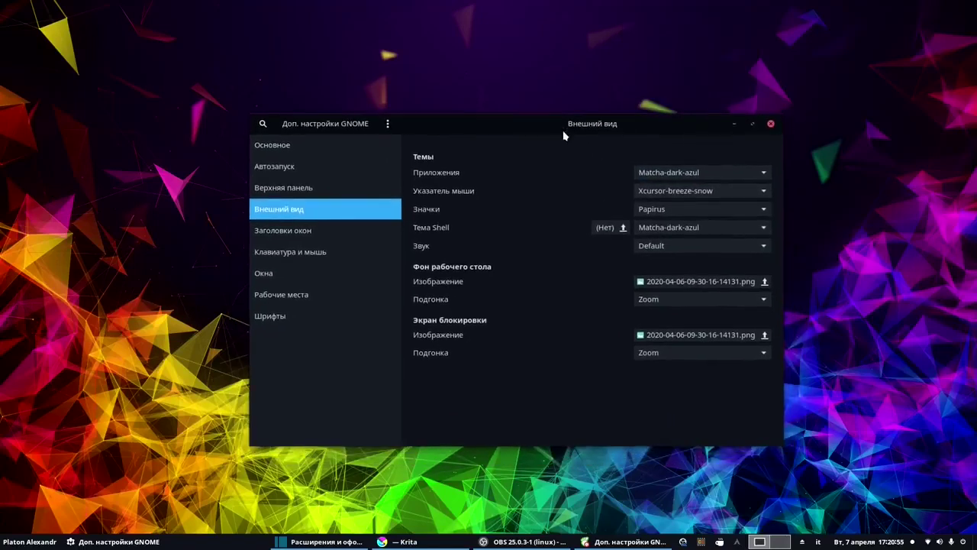
View the available Shell themes and application themes without changing either selection.
{"action": "left_click", "coordinate": [668, 224]}
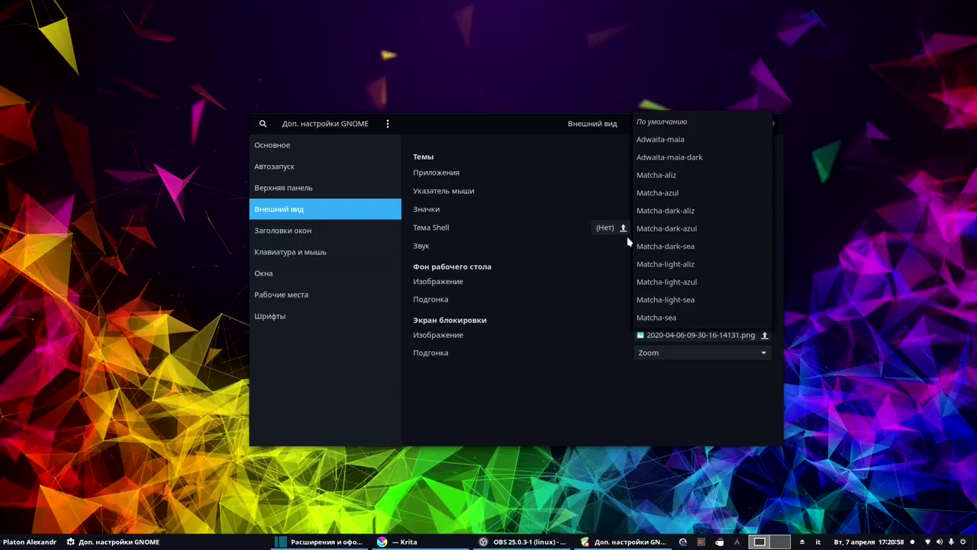
{"action": "left_click", "coordinate": [553, 175]}
{"action": "left_click", "coordinate": [657, 172]}
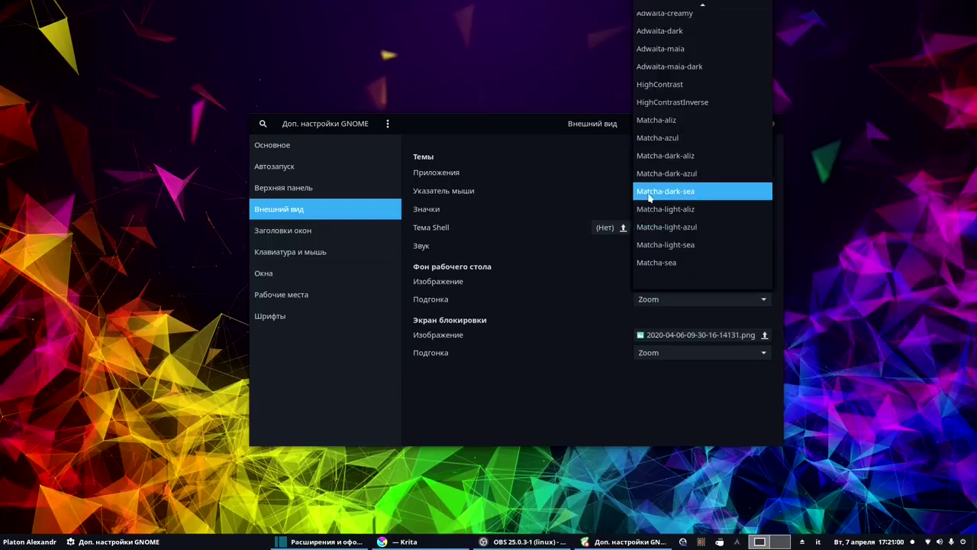
{"action": "left_click", "coordinate": [569, 119]}
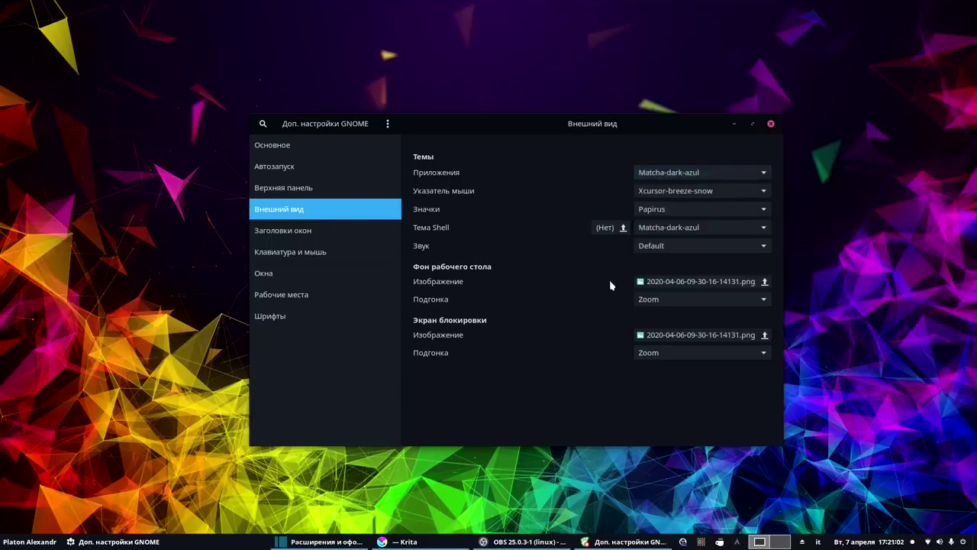
Try the Adwaita-creamy application theme.
{"action": "left_click", "coordinate": [693, 173]}
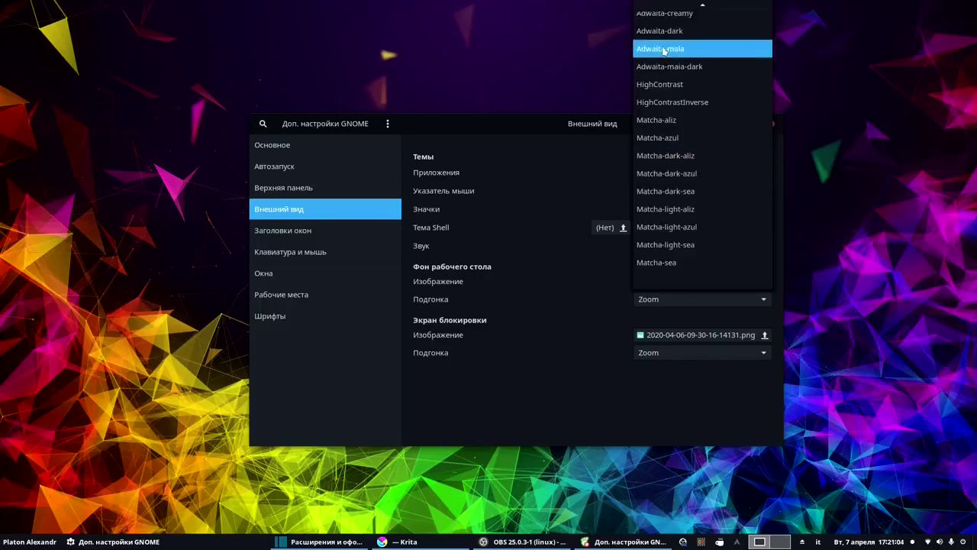
{"action": "scroll", "coordinate": [675, 22], "scroll_direction": "up", "scroll_amount": 1}
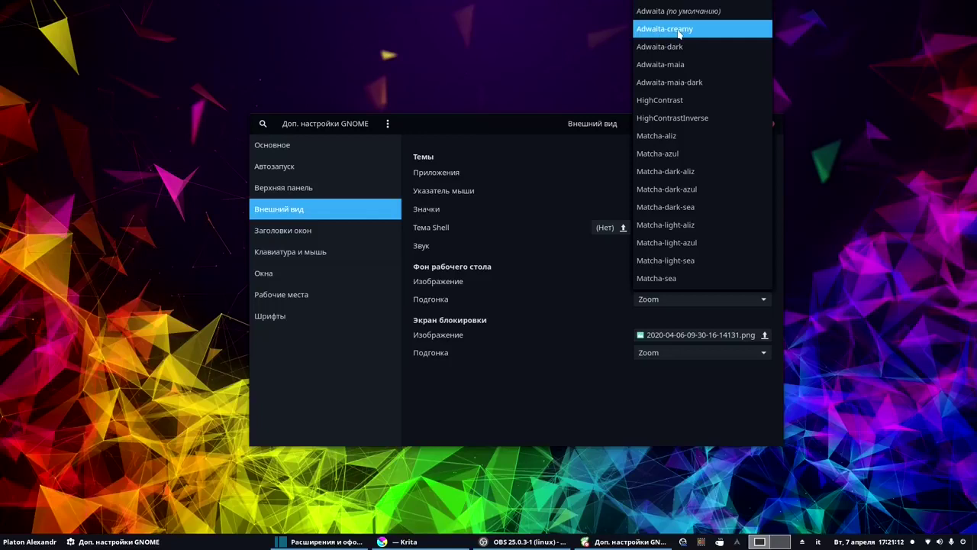
{"action": "left_click", "coordinate": [678, 30]}
{"action": "left_click_drag", "start_coordinate": [579, 124], "coordinate": [535, 136]}
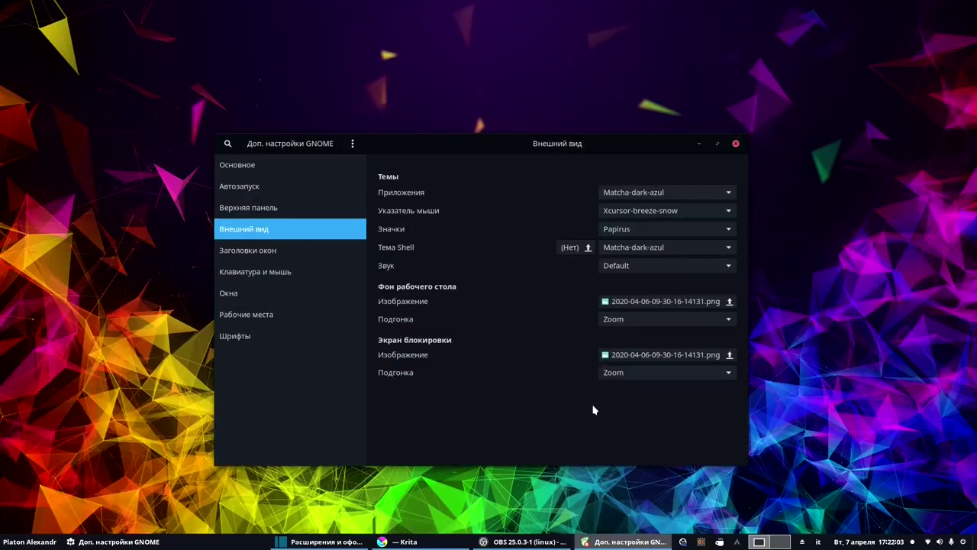
View the Shell theme choices, and turn on Do Not Disturb in the notification and calendar area.
{"action": "left_click", "coordinate": [628, 249]}
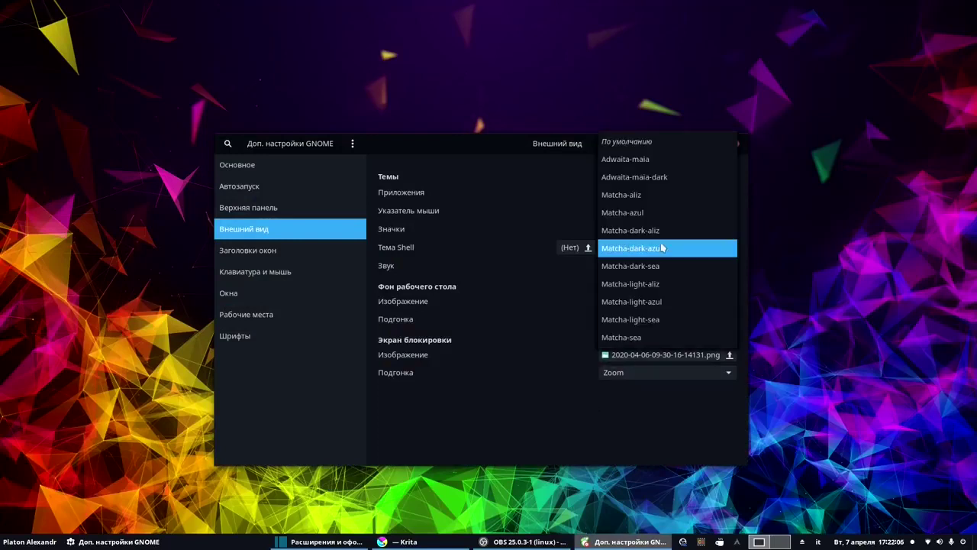
{"action": "left_click", "coordinate": [829, 378]}
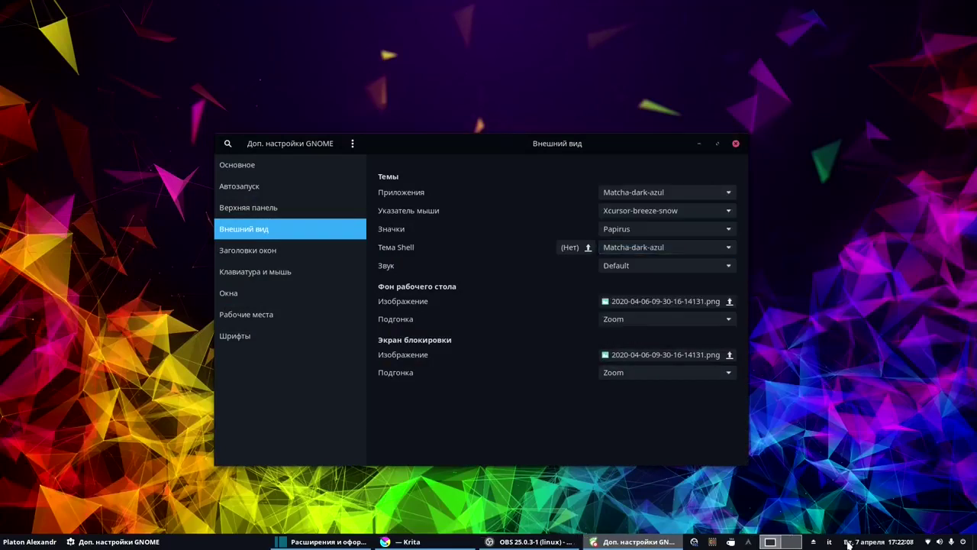
{"action": "left_click", "coordinate": [878, 541]}
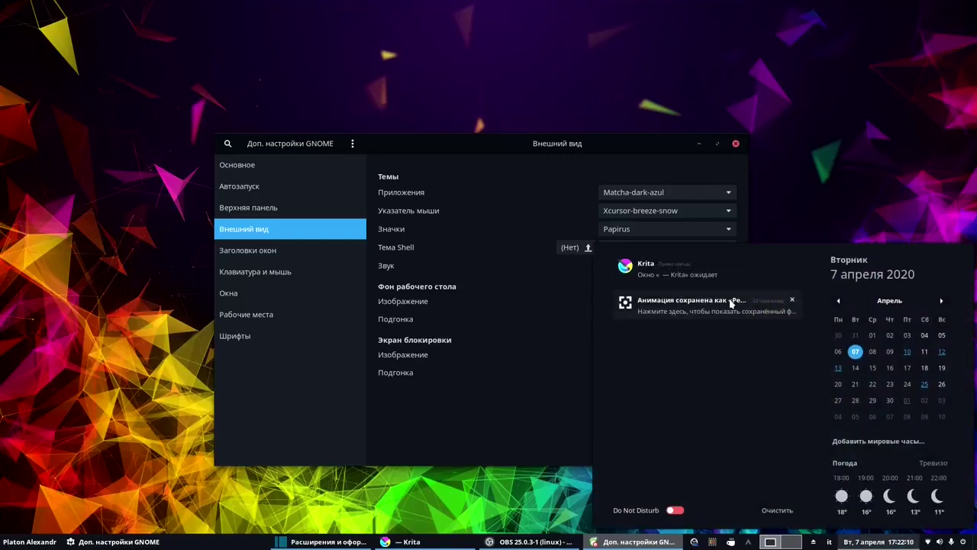
{"action": "left_click", "coordinate": [678, 511]}
{"action": "left_click", "coordinate": [867, 542]}
{"action": "left_click", "coordinate": [939, 541]}
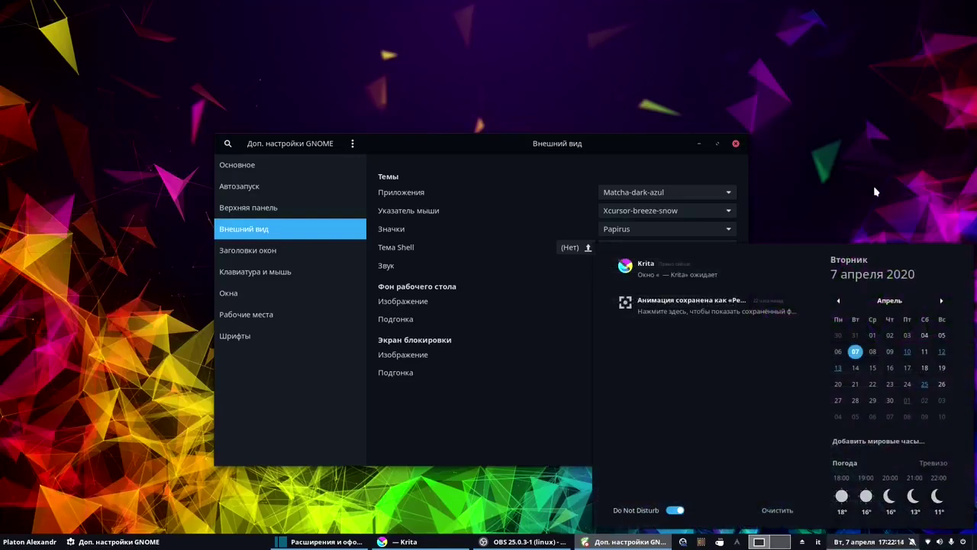
{"action": "left_click", "coordinate": [767, 200]}
View the available icon themes (Значки) without changing the selection, and close the additional GNOME settings.
{"action": "left_click", "coordinate": [619, 229]}
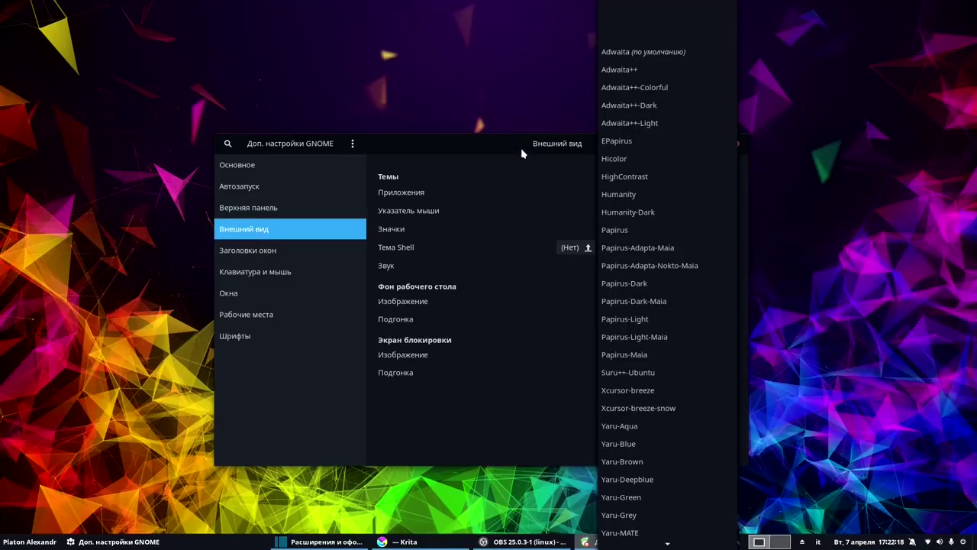
{"action": "left_click", "coordinate": [558, 149]}
{"action": "left_click", "coordinate": [735, 144]}
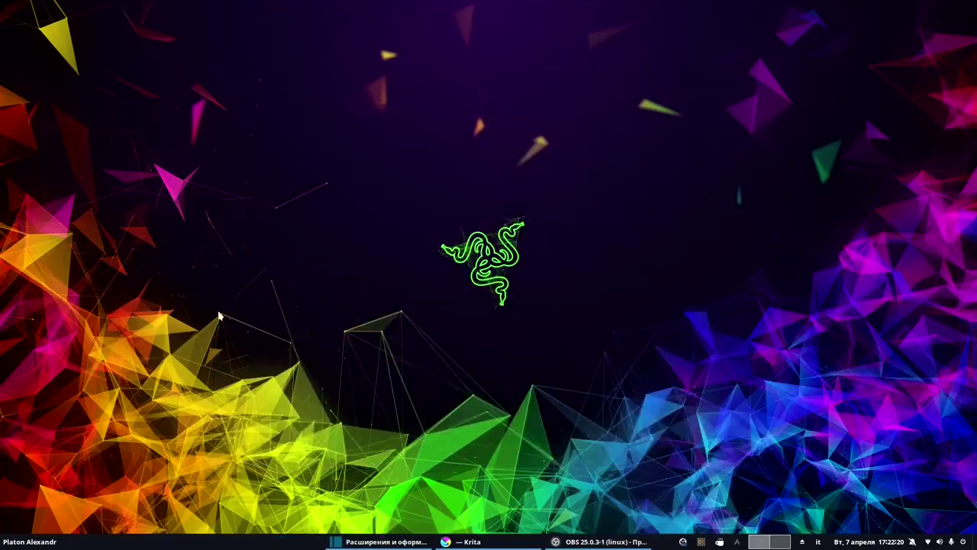
Examine the application menu's pinned programs, folders and system shortcuts.
{"action": "left_click", "coordinate": [43, 538]}
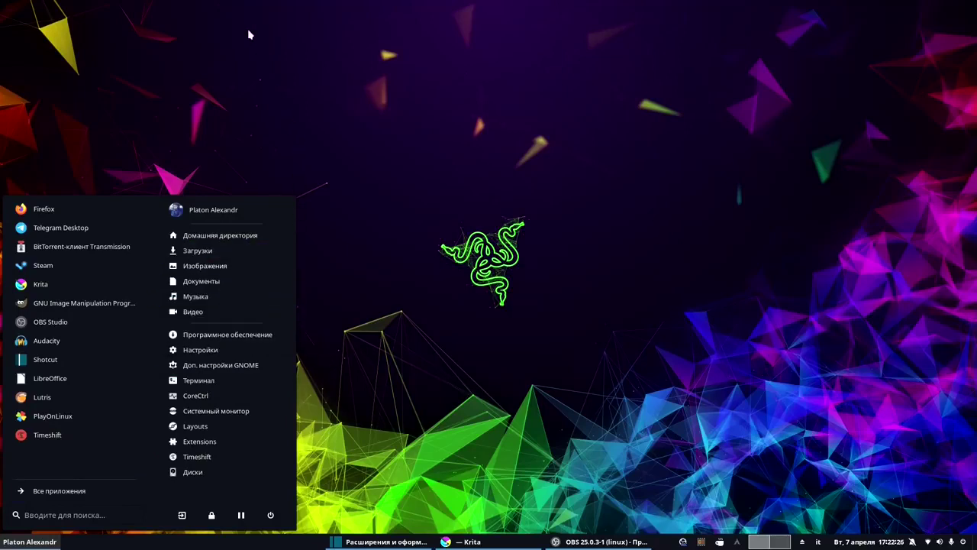
{"action": "left_click", "coordinate": [355, 60]}
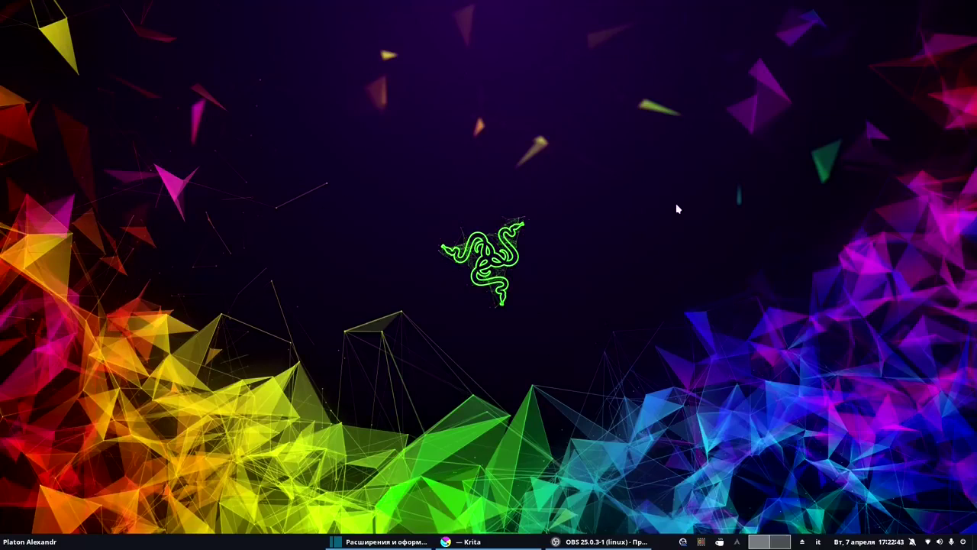
{"action": "left_click", "coordinate": [30, 541]}
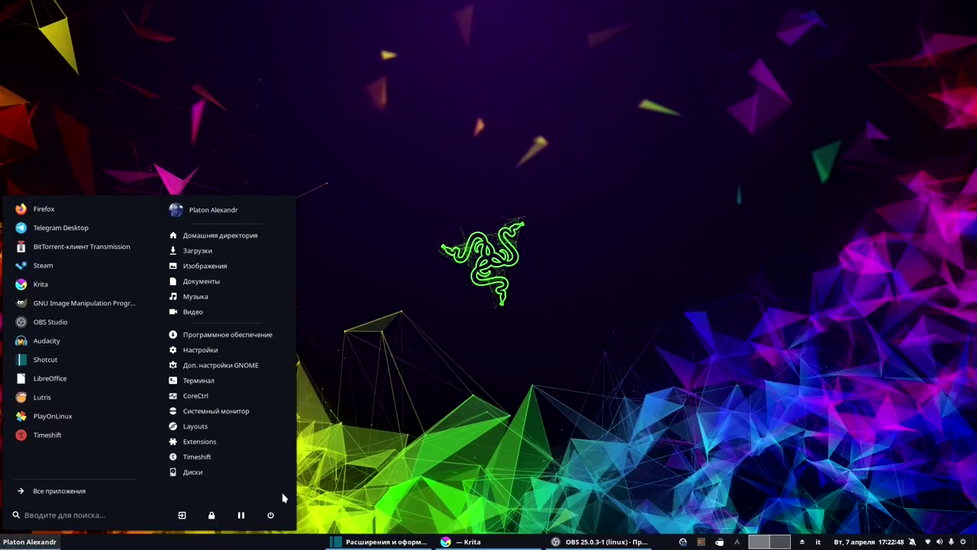
{"action": "left_click", "coordinate": [579, 233]}
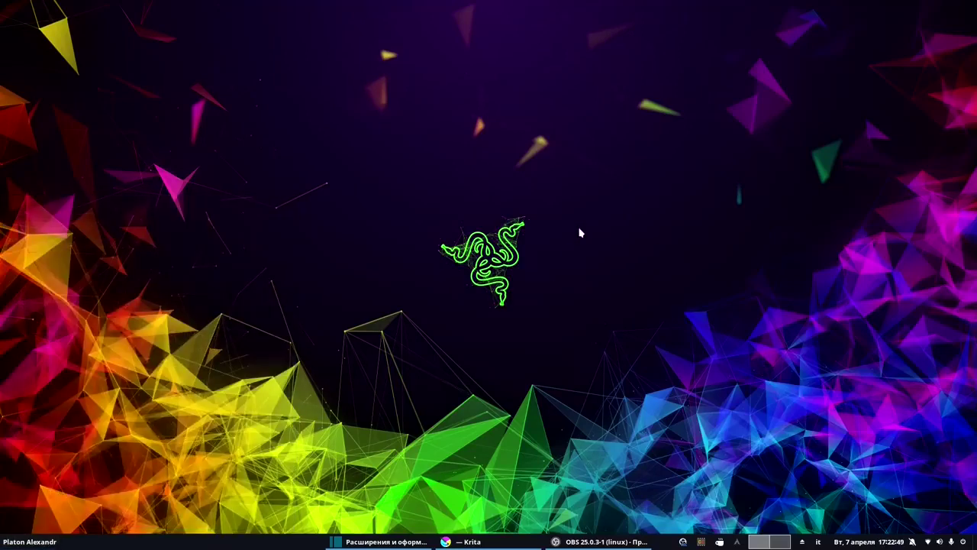
Launch LibreOffice and create a new Writer document.
{"action": "left_click", "coordinate": [6, 542]}
{"action": "left_click", "coordinate": [49, 377]}
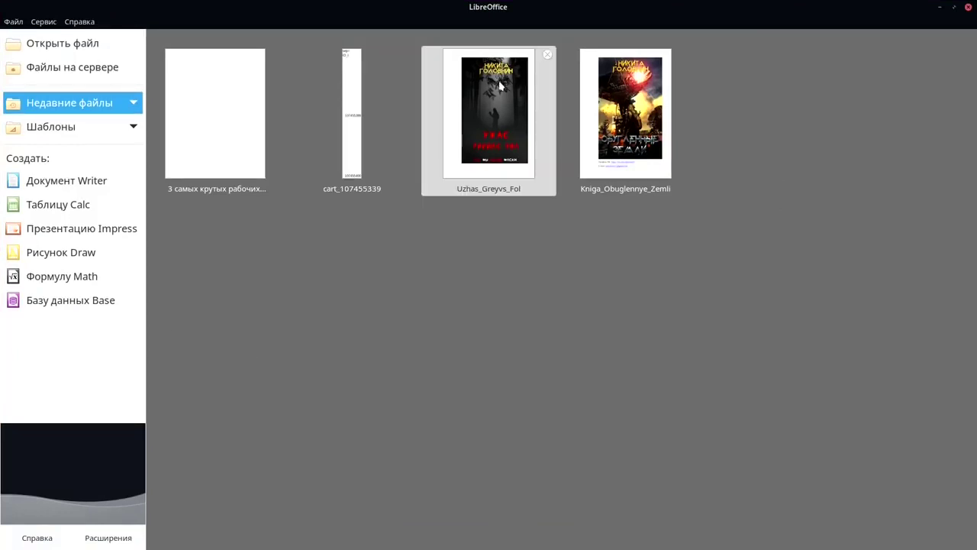
{"action": "left_click", "coordinate": [65, 181]}
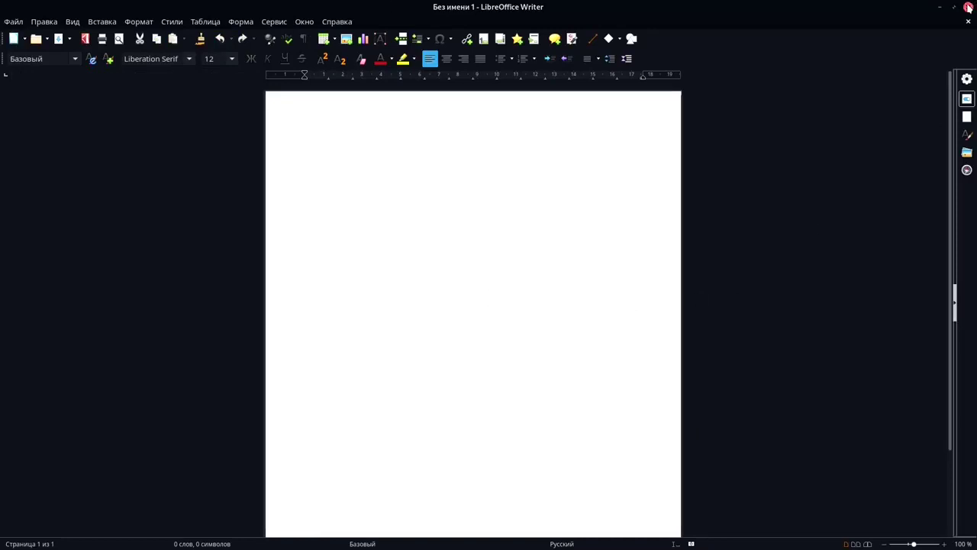
Open Writer's customization dialog (Настройка) and view its toolbar options (Панели инструментов).
{"action": "mouse_move", "coordinate": [524, 5]}
{"action": "left_mouse_down"}
{"action": "mouse_move", "coordinate": [526, 148]}
{"action": "mouse_move", "coordinate": [541, 6]}
{"action": "left_mouse_up"}
{"action": "left_click", "coordinate": [275, 22]}
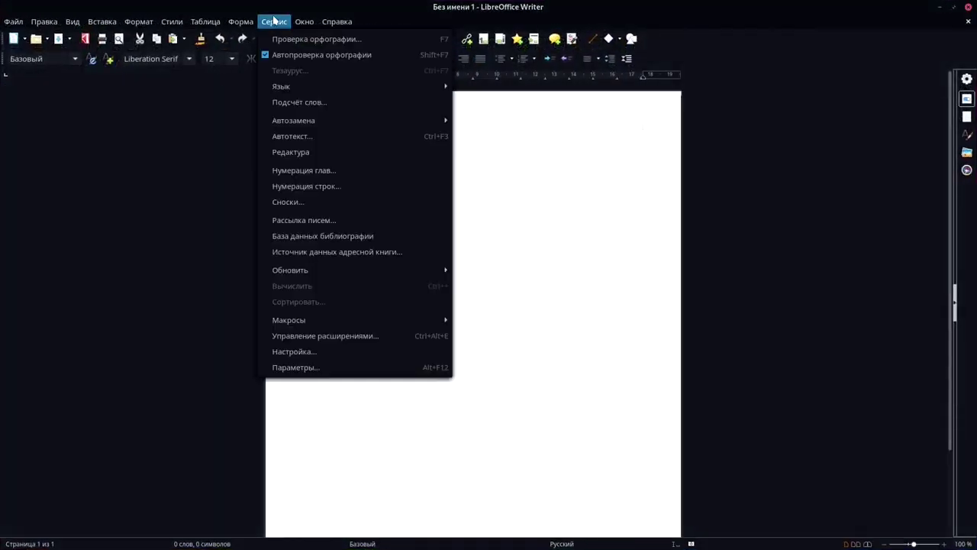
{"action": "left_click", "coordinate": [305, 351]}
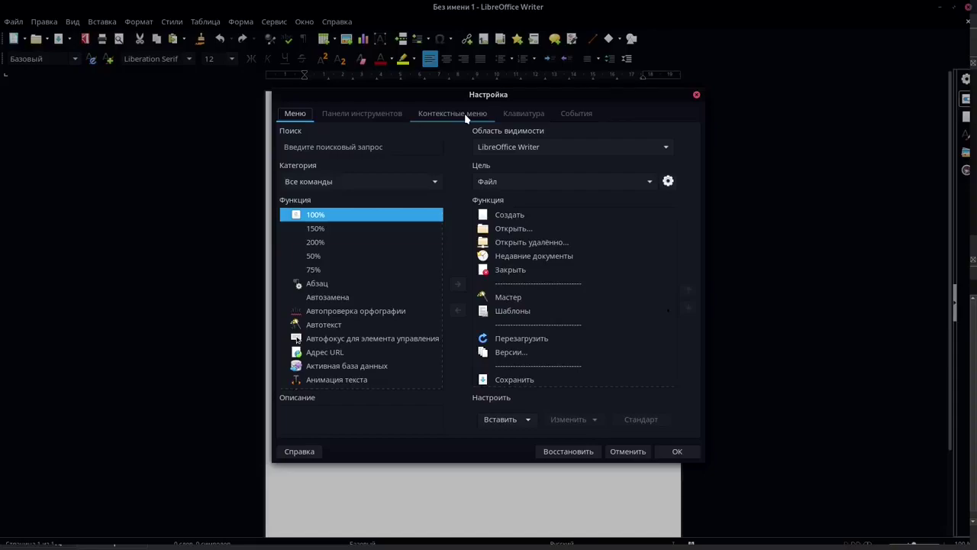
{"action": "left_click", "coordinate": [394, 117]}
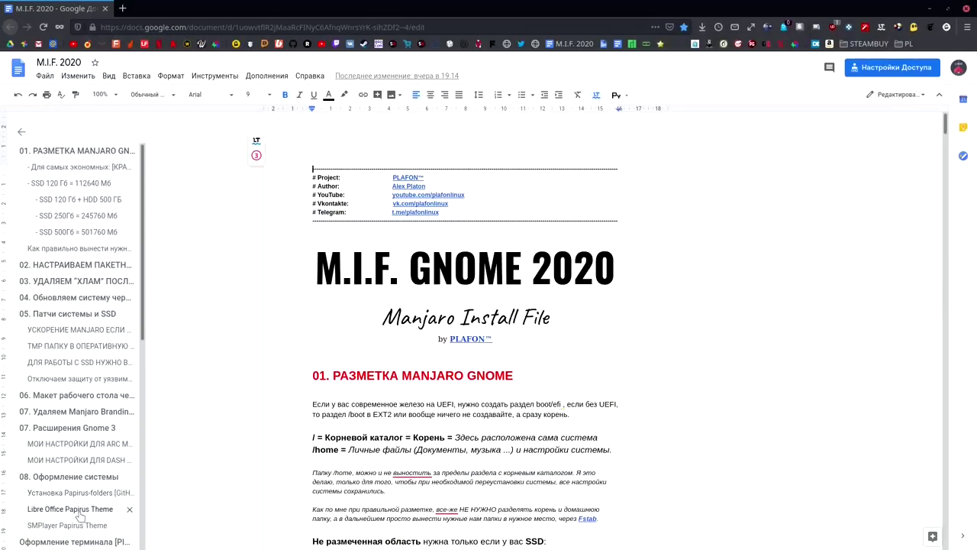
Go to the Libre Office Papirus Theme section of the M.I.F. 2020 document and copy the theme's install-papirus-root.sh installation command.
{"action": "left_click", "coordinate": [80, 513]}
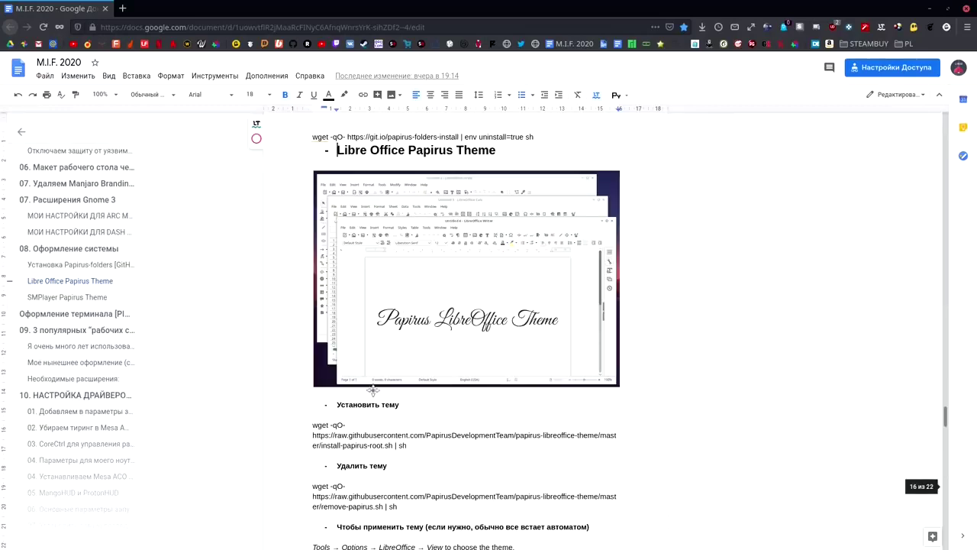
{"action": "left_click_drag", "start_coordinate": [313, 426], "coordinate": [408, 445]}
{"action": "key", "text": "super+c"}
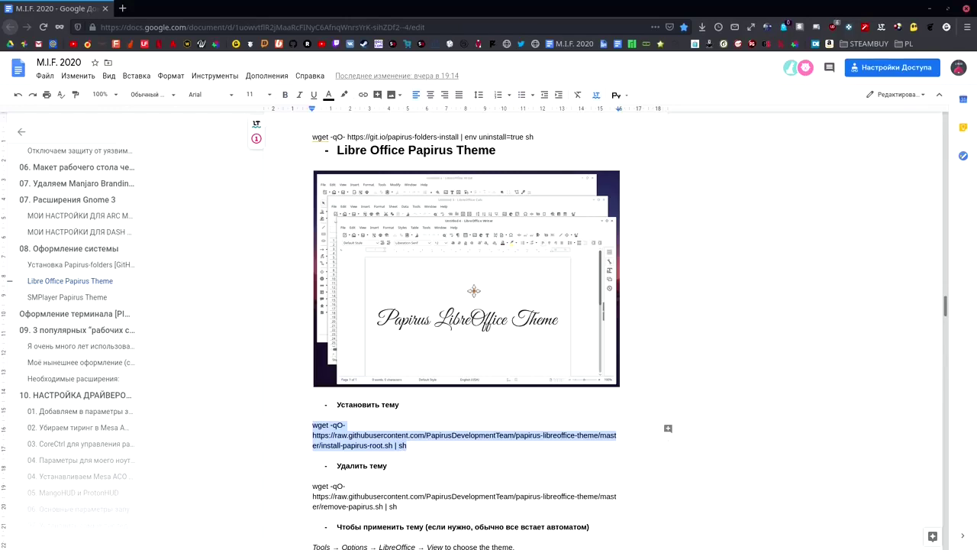
Run the copied Papirus LibreOffice theme installation command in a terminal, minimise the browser and move the terminal over the Writer window.
{"action": "key", "text": "F12"}
{"action": "right_click", "coordinate": [241, 91]}
{"action": "left_click", "coordinate": [273, 129]}
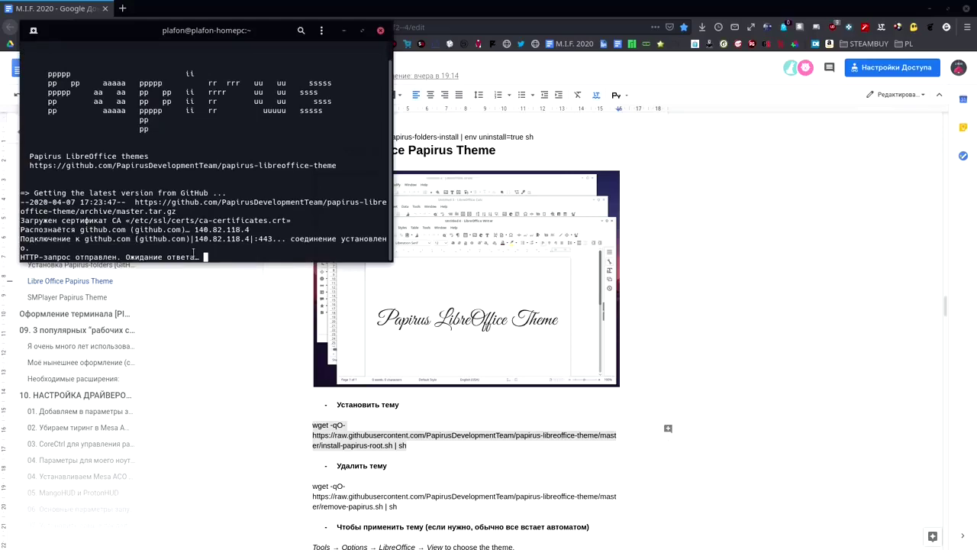
{"action": "left_click", "coordinate": [931, 9]}
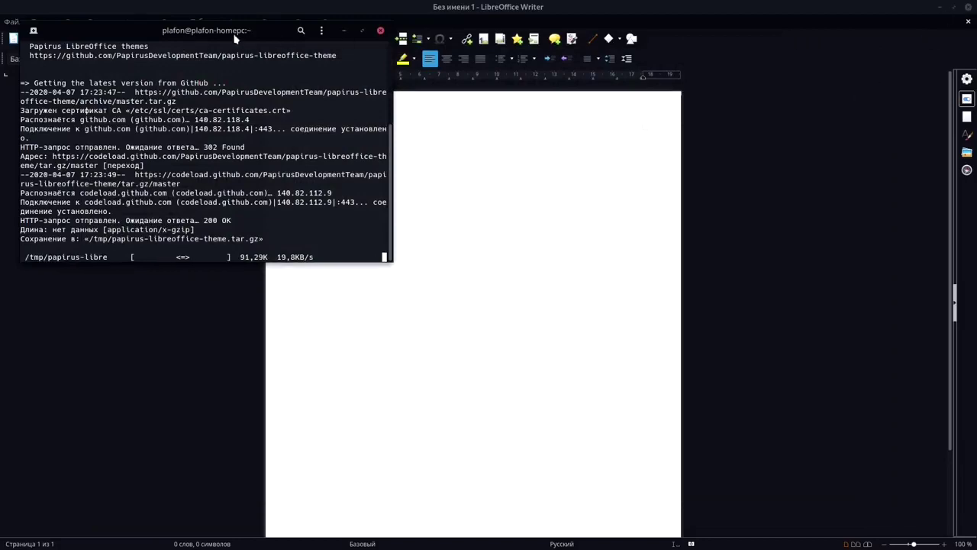
{"action": "left_click_drag", "start_coordinate": [214, 25], "coordinate": [478, 177]}
Return to Writer, close its empty document and create a new Calc spreadsheet from the LibreOffice start screen.
{"action": "left_click", "coordinate": [761, 218]}
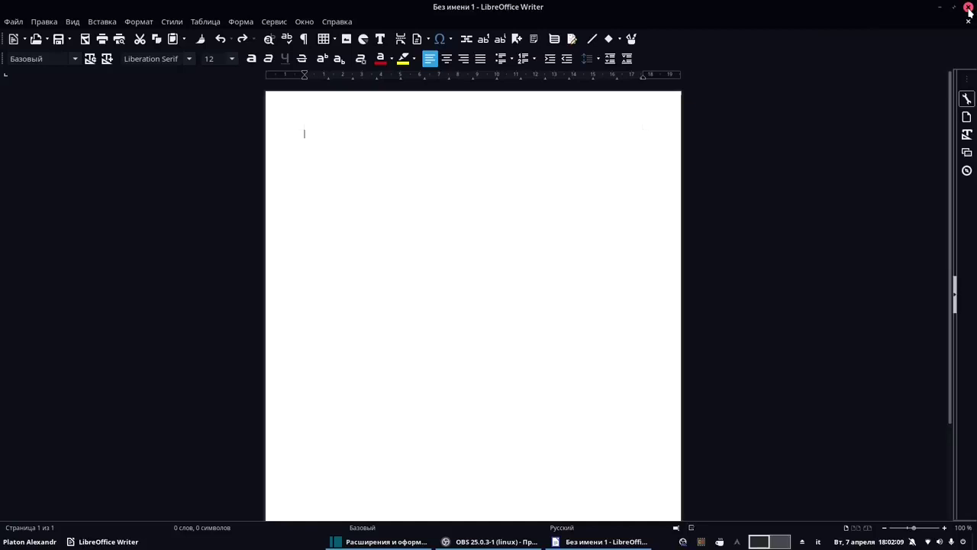
{"action": "left_click", "coordinate": [968, 7]}
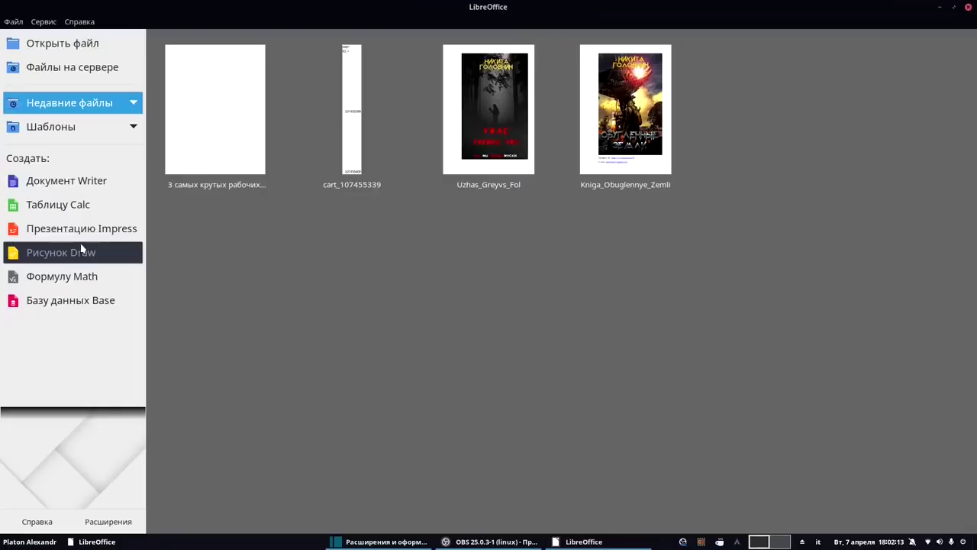
{"action": "left_click", "coordinate": [77, 202]}
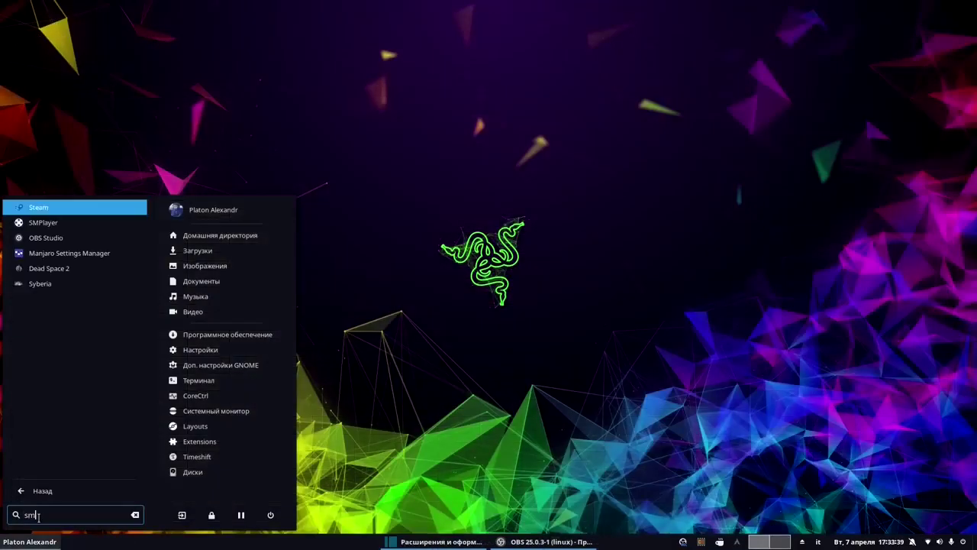
Find and launch SMPlayer, and open its preferences at the interface appearance section (Внешний вид).
{"action": "type", "text": "p"}
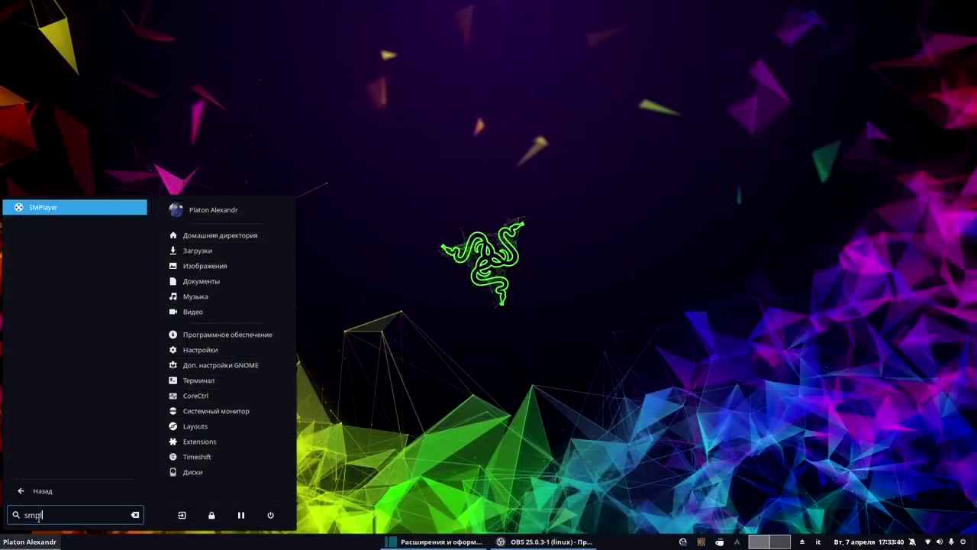
{"action": "key", "text": "Return"}
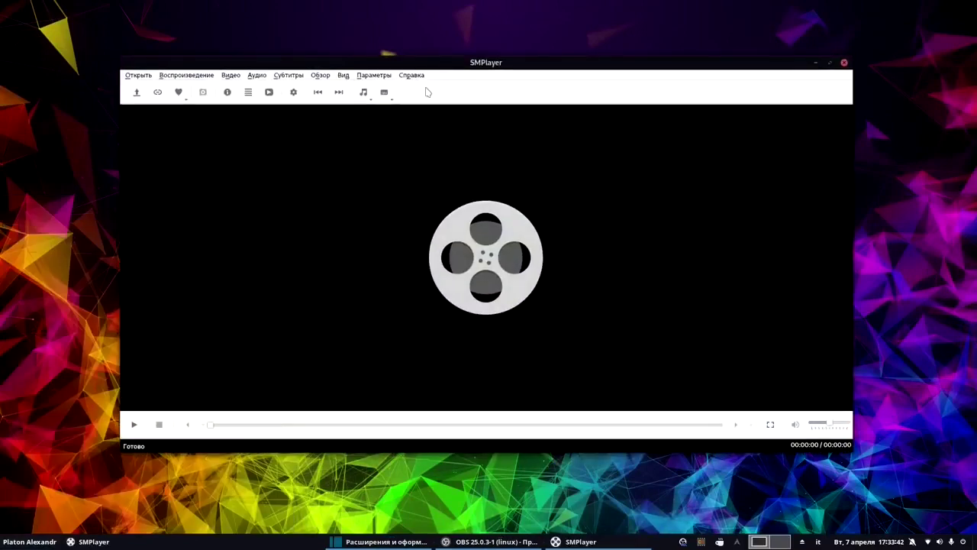
{"action": "left_click", "coordinate": [368, 76]}
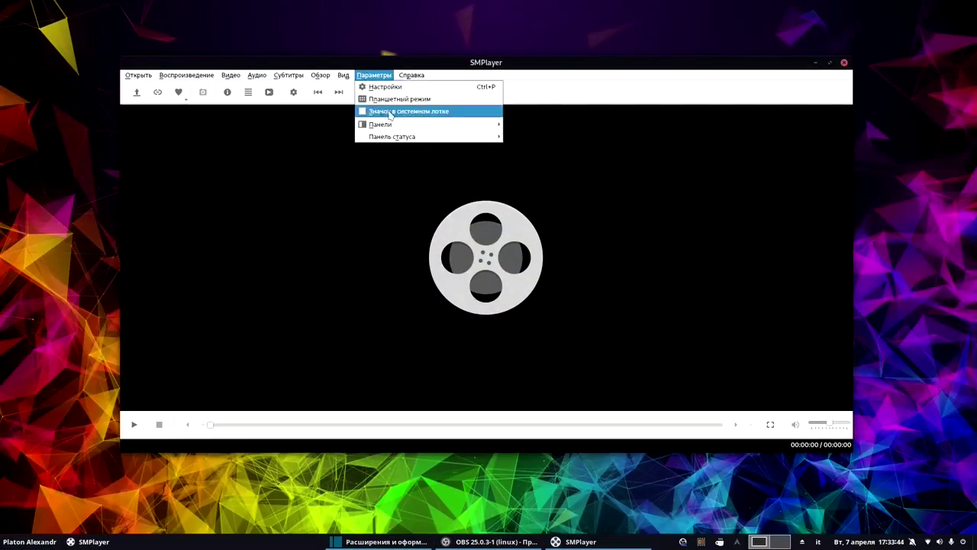
{"action": "left_click", "coordinate": [394, 89]}
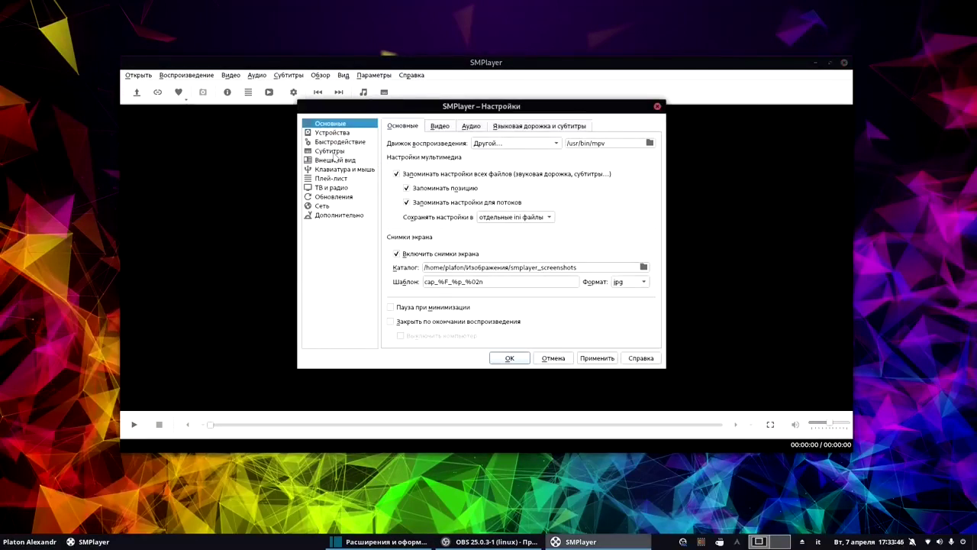
{"action": "left_click", "coordinate": [339, 161]}
Apply the default icon set (По умолчанию) in SMPlayer's preferences.
{"action": "left_click", "coordinate": [467, 273]}
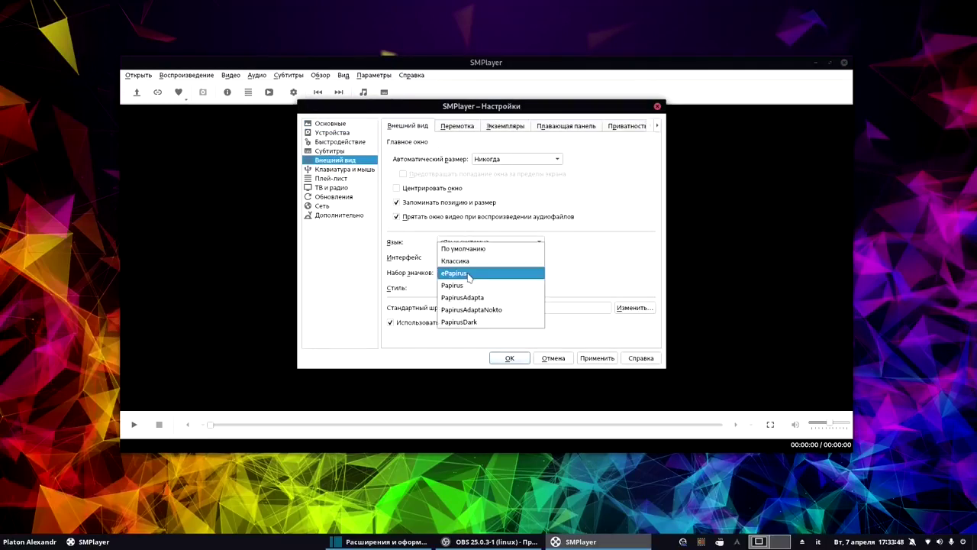
{"action": "left_click", "coordinate": [477, 259]}
{"action": "left_click", "coordinate": [597, 359]}
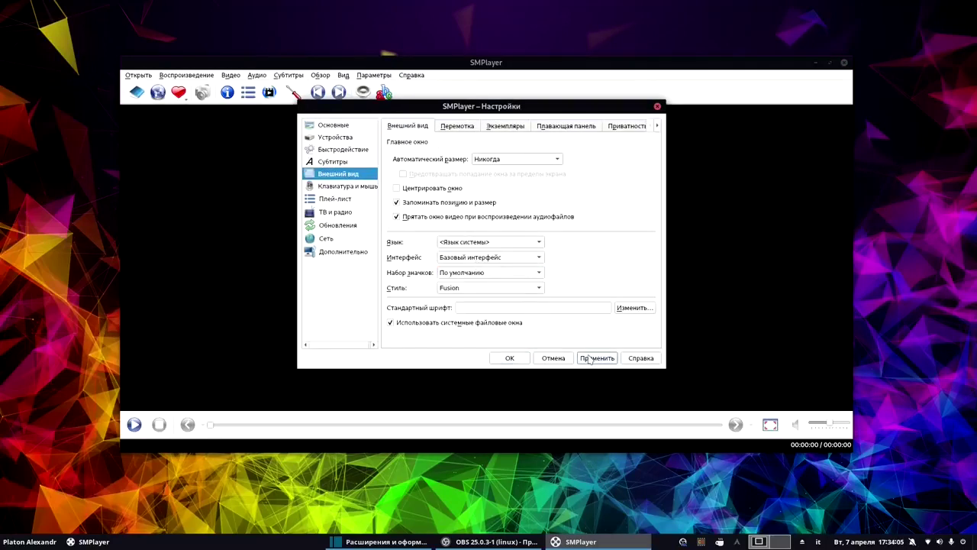
Set SMPlayer's icon set (Набор значков) to Papirus, apply the change, and close the preferences and the player.
{"action": "left_click_drag", "start_coordinate": [525, 111], "coordinate": [496, 134]}
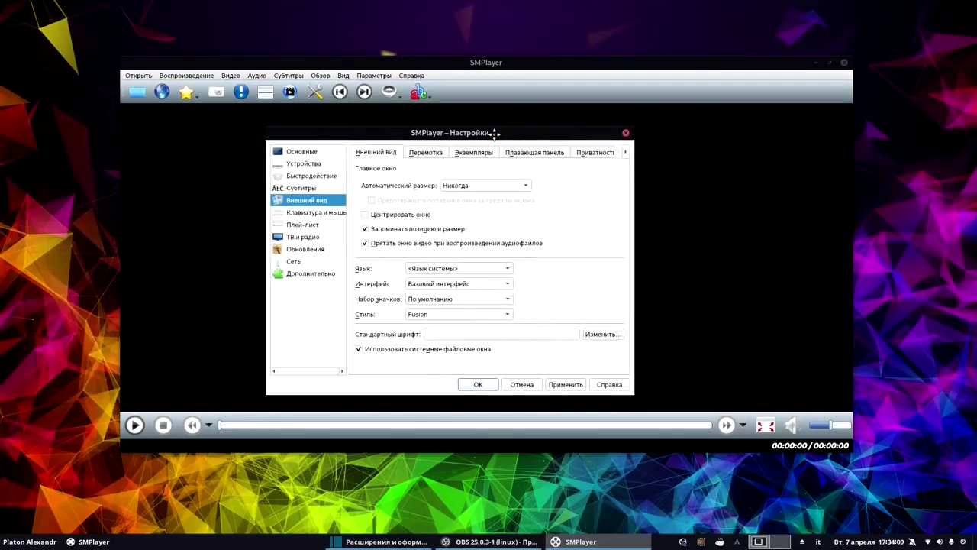
{"action": "left_click", "coordinate": [445, 285]}
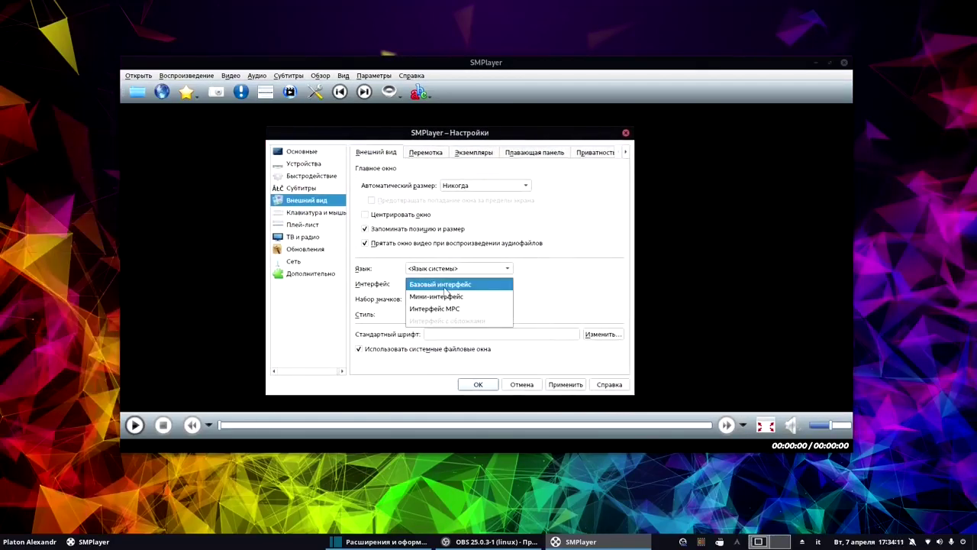
{"action": "left_click", "coordinate": [442, 287]}
{"action": "left_click", "coordinate": [472, 301]}
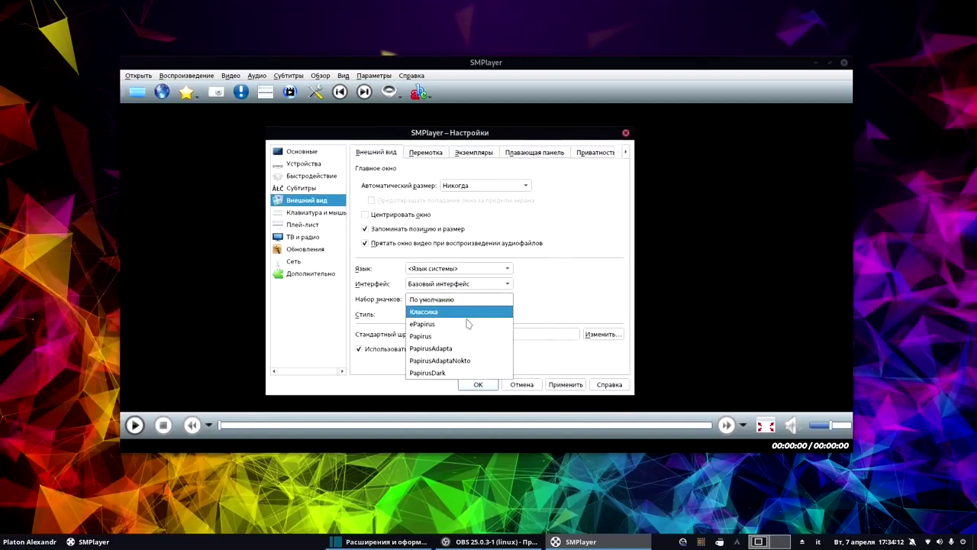
{"action": "left_click", "coordinate": [464, 337]}
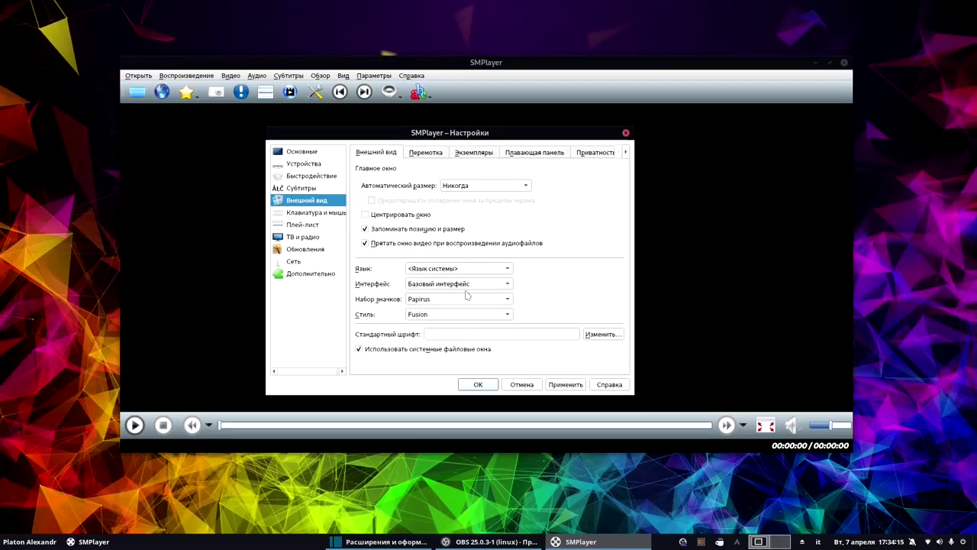
{"action": "left_click", "coordinate": [554, 388]}
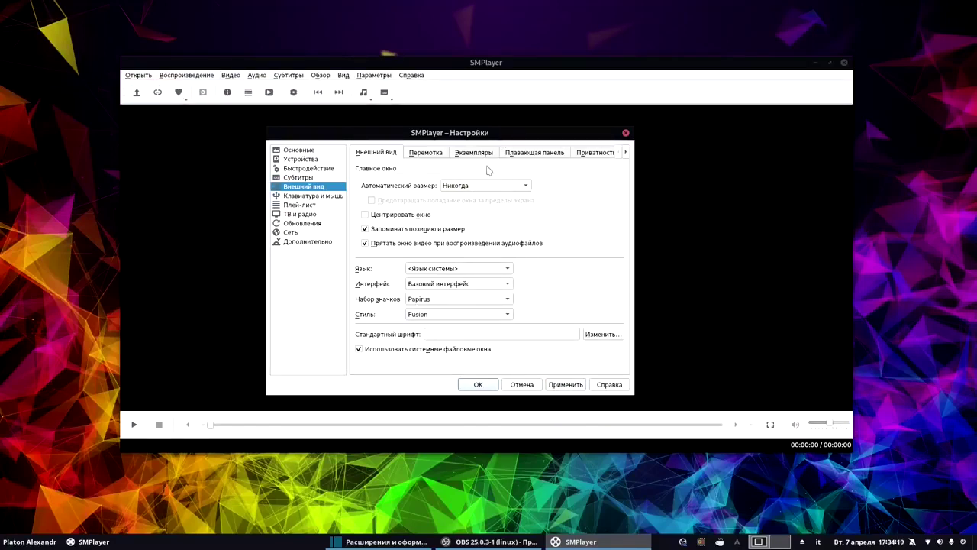
{"action": "left_click_drag", "start_coordinate": [476, 142], "coordinate": [513, 122]}
{"action": "left_click", "coordinate": [504, 377]}
{"action": "left_click", "coordinate": [845, 63]}
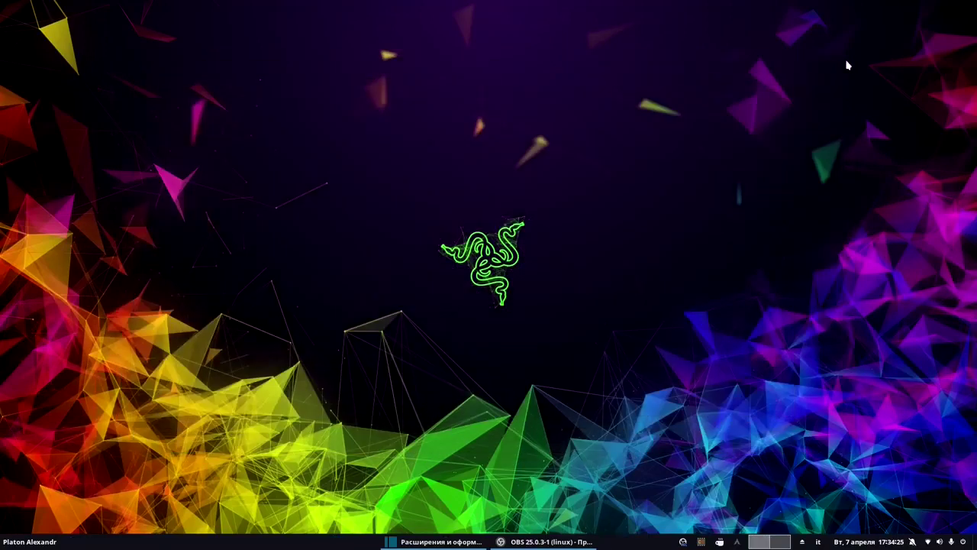